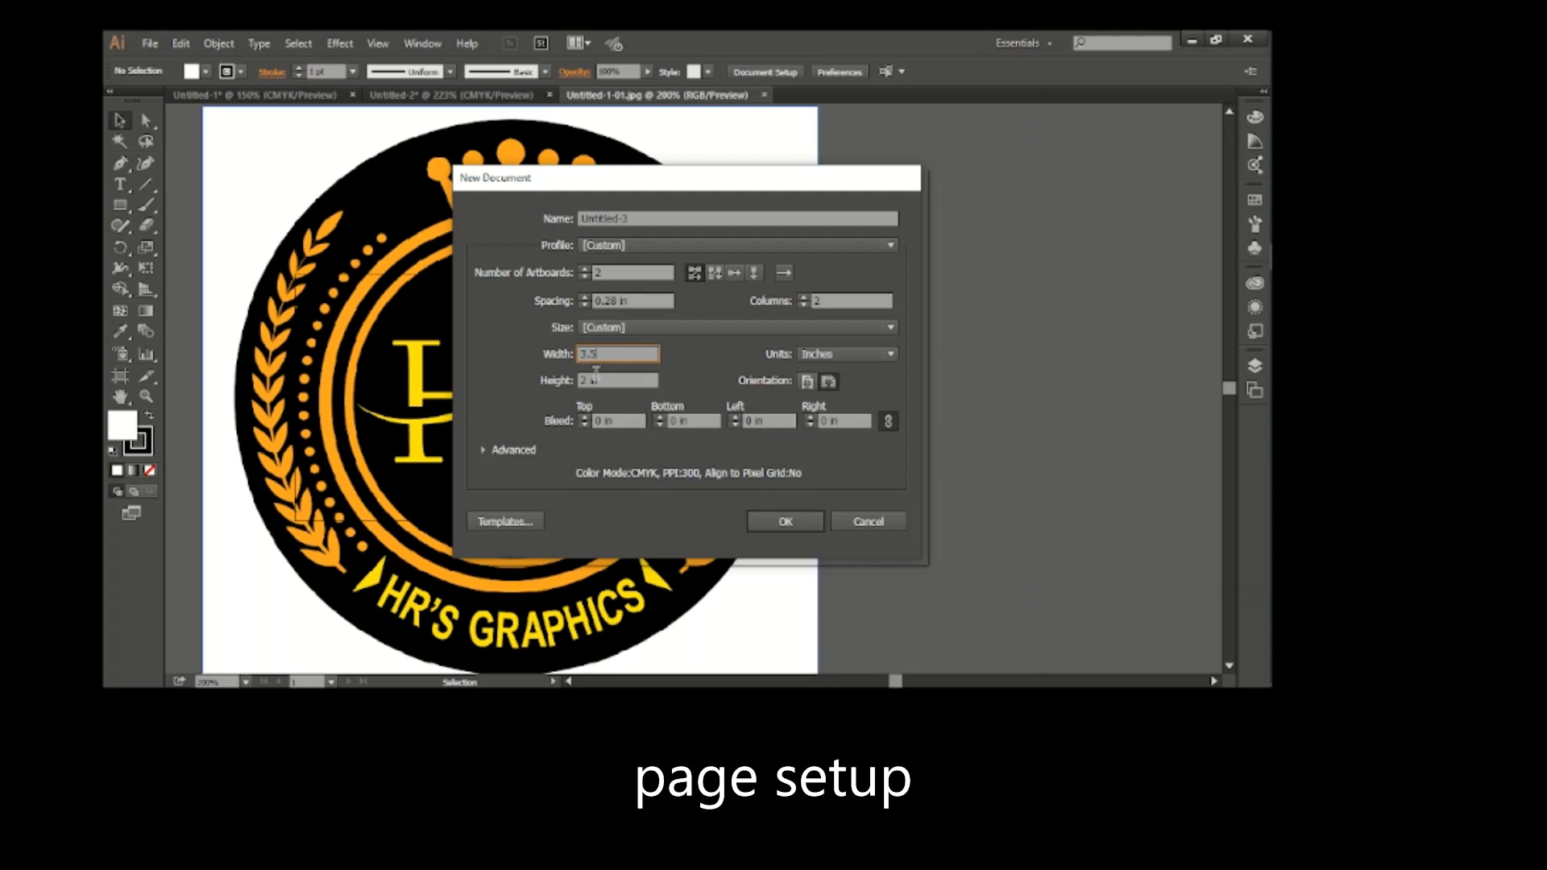
Step: Set the new document's height to 2 inches and create it with two artboards
key(Tab)
text(2)
click(785, 522)
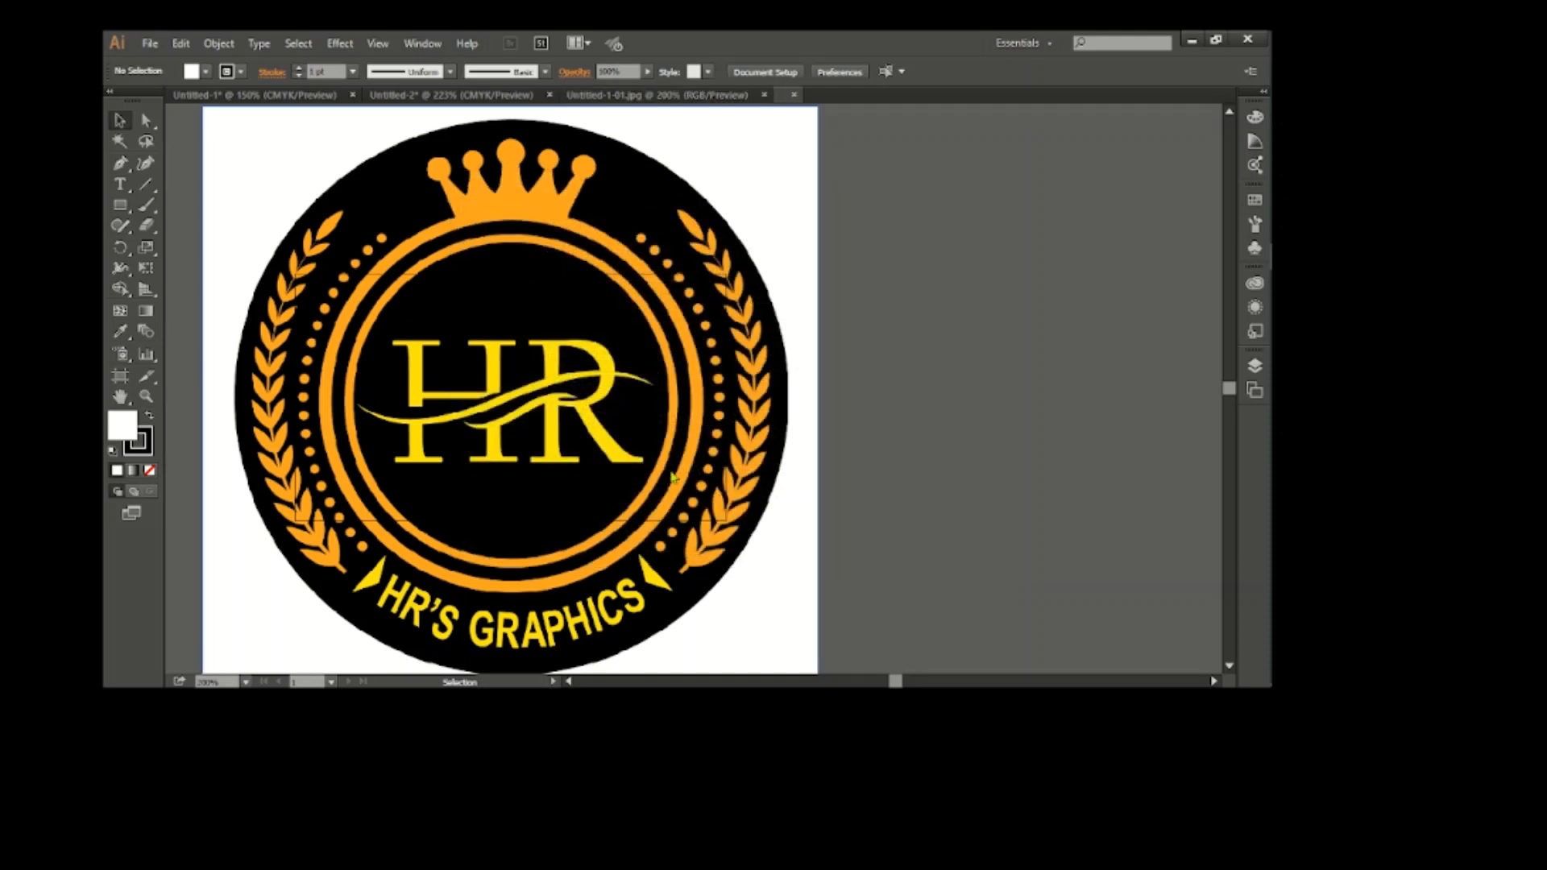
Step: Draw a full-height rectangle about 0.72 in wide along the first artboard's left edge and fill it light blue
key(m)
drag(200, 263, 288, 509)
click(120, 122)
click(193, 73)
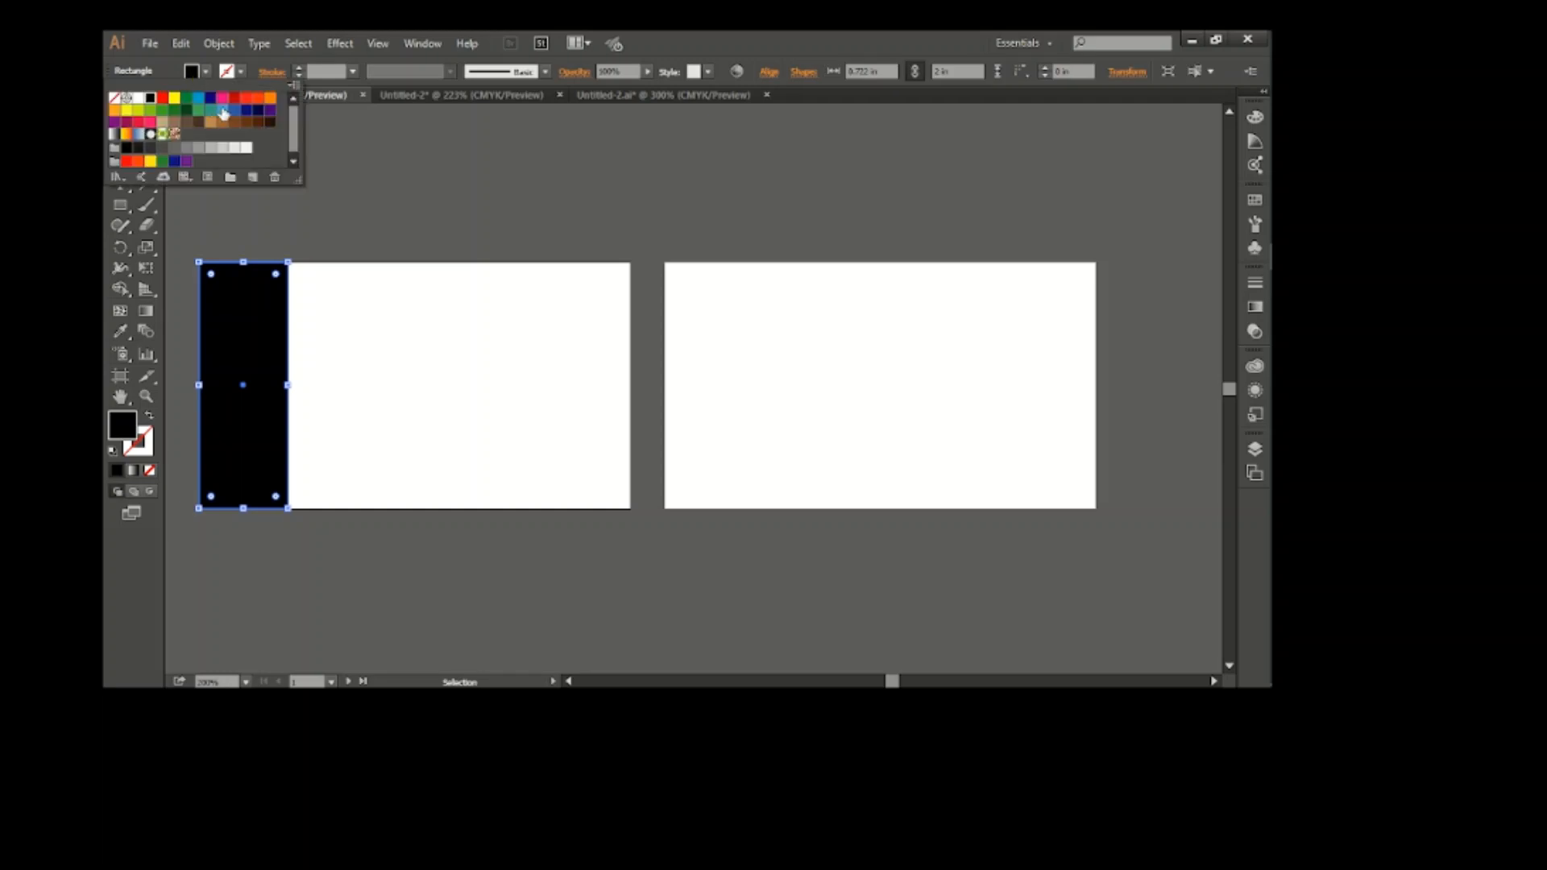
click(225, 114)
click(326, 198)
Step: Add a blue triangle with the Pen tool on the rectangle's right edge, pointing right to about 1.44 in at mid-height
click(121, 164)
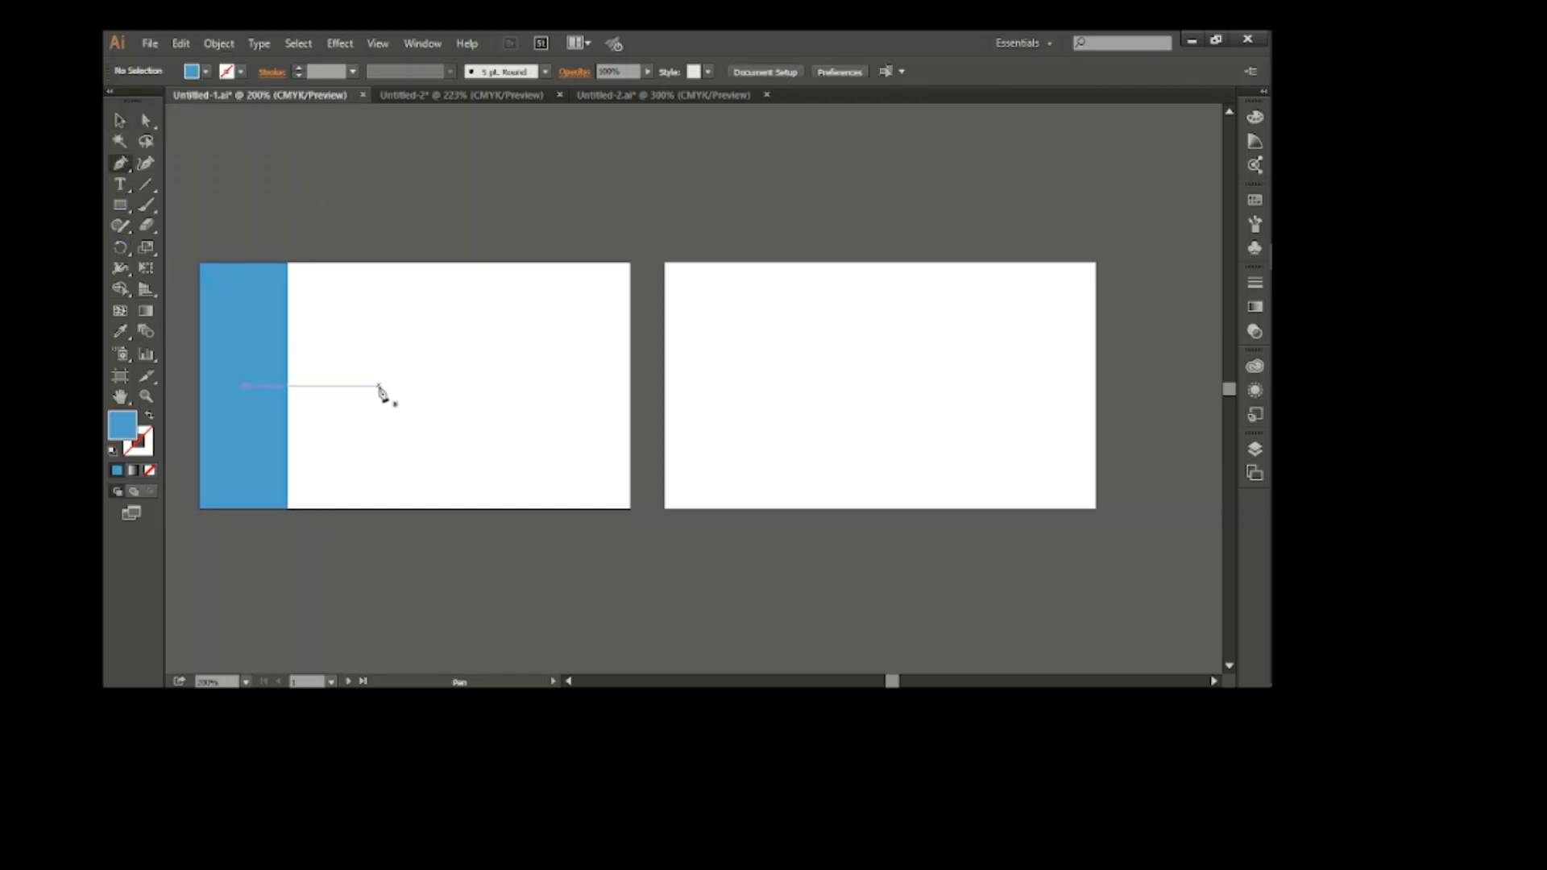
click(377, 386)
click(288, 262)
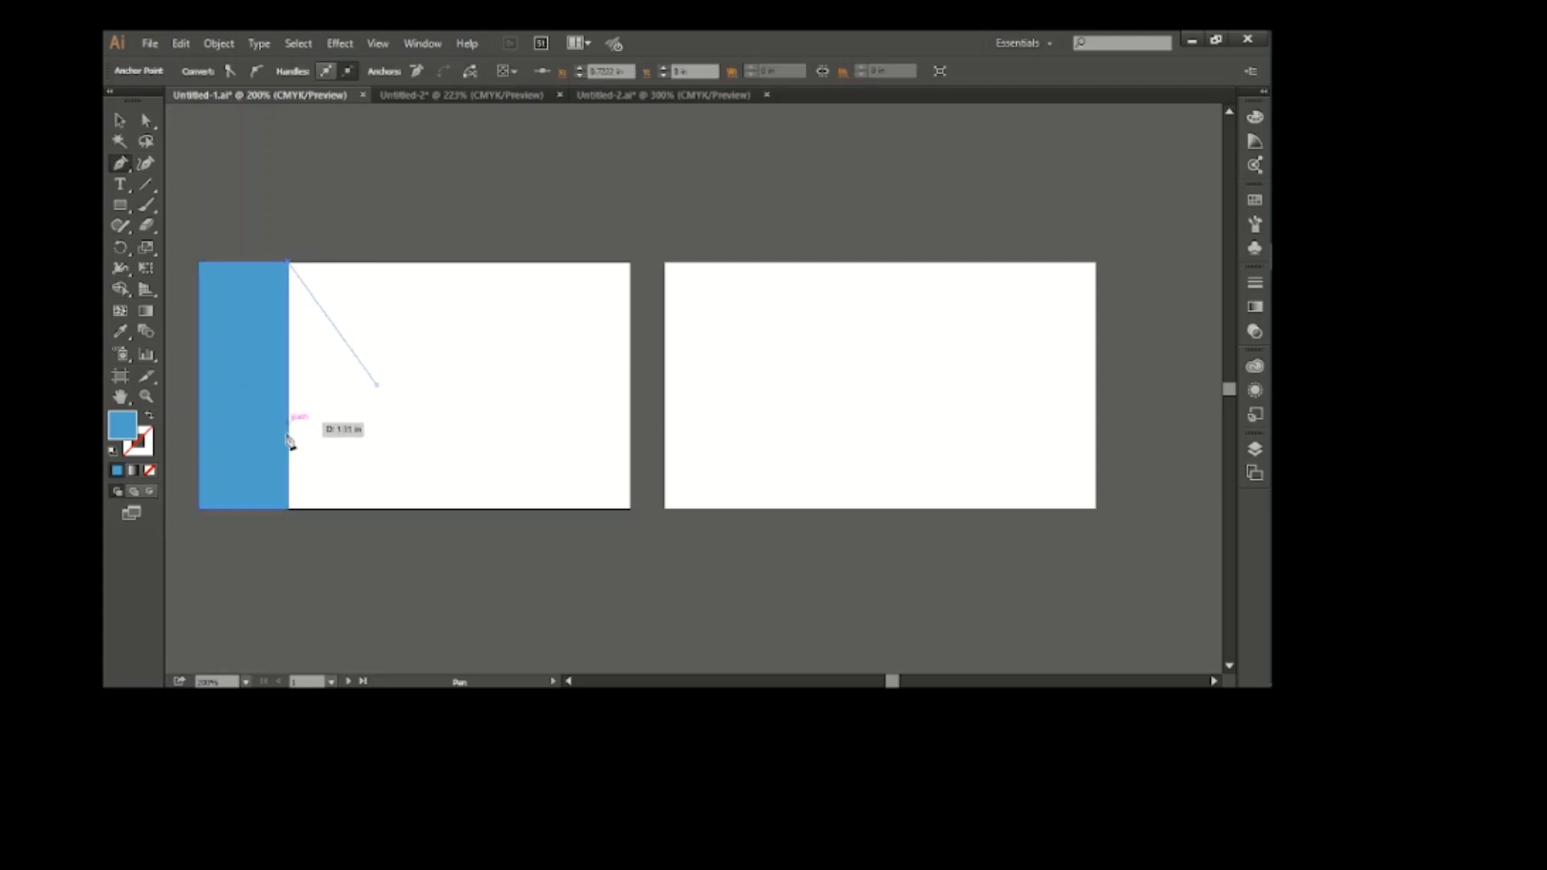
click(288, 508)
click(377, 385)
click(121, 122)
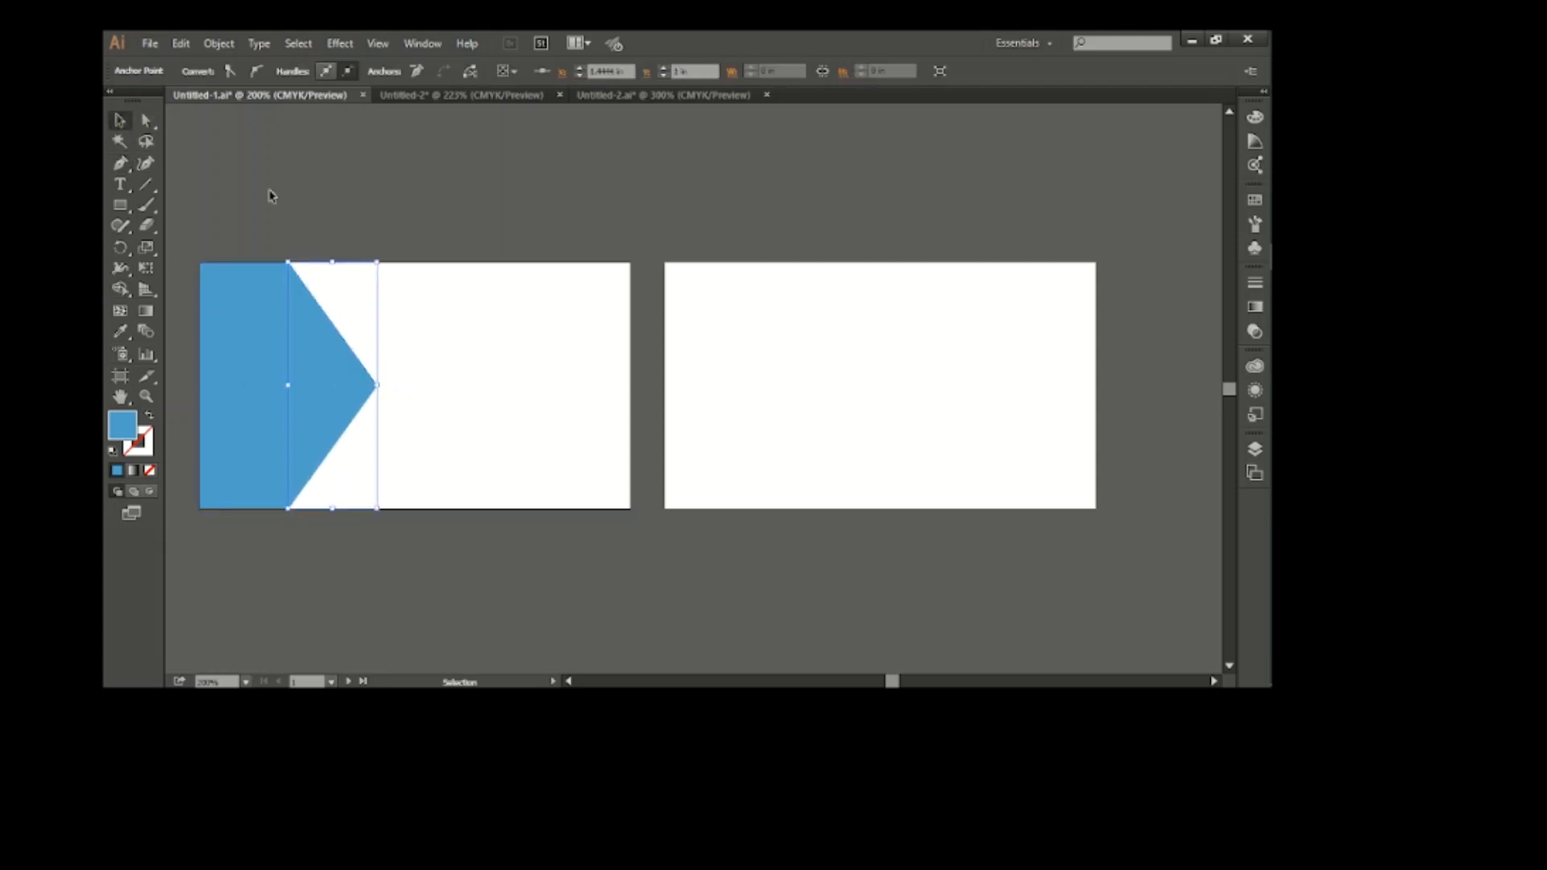
click(241, 222)
Step: Unite the rectangle and the triangle into one arrow shape with Pathfinder
click(419, 44)
click(512, 231)
drag(208, 234, 413, 525)
click(994, 117)
click(892, 155)
click(949, 118)
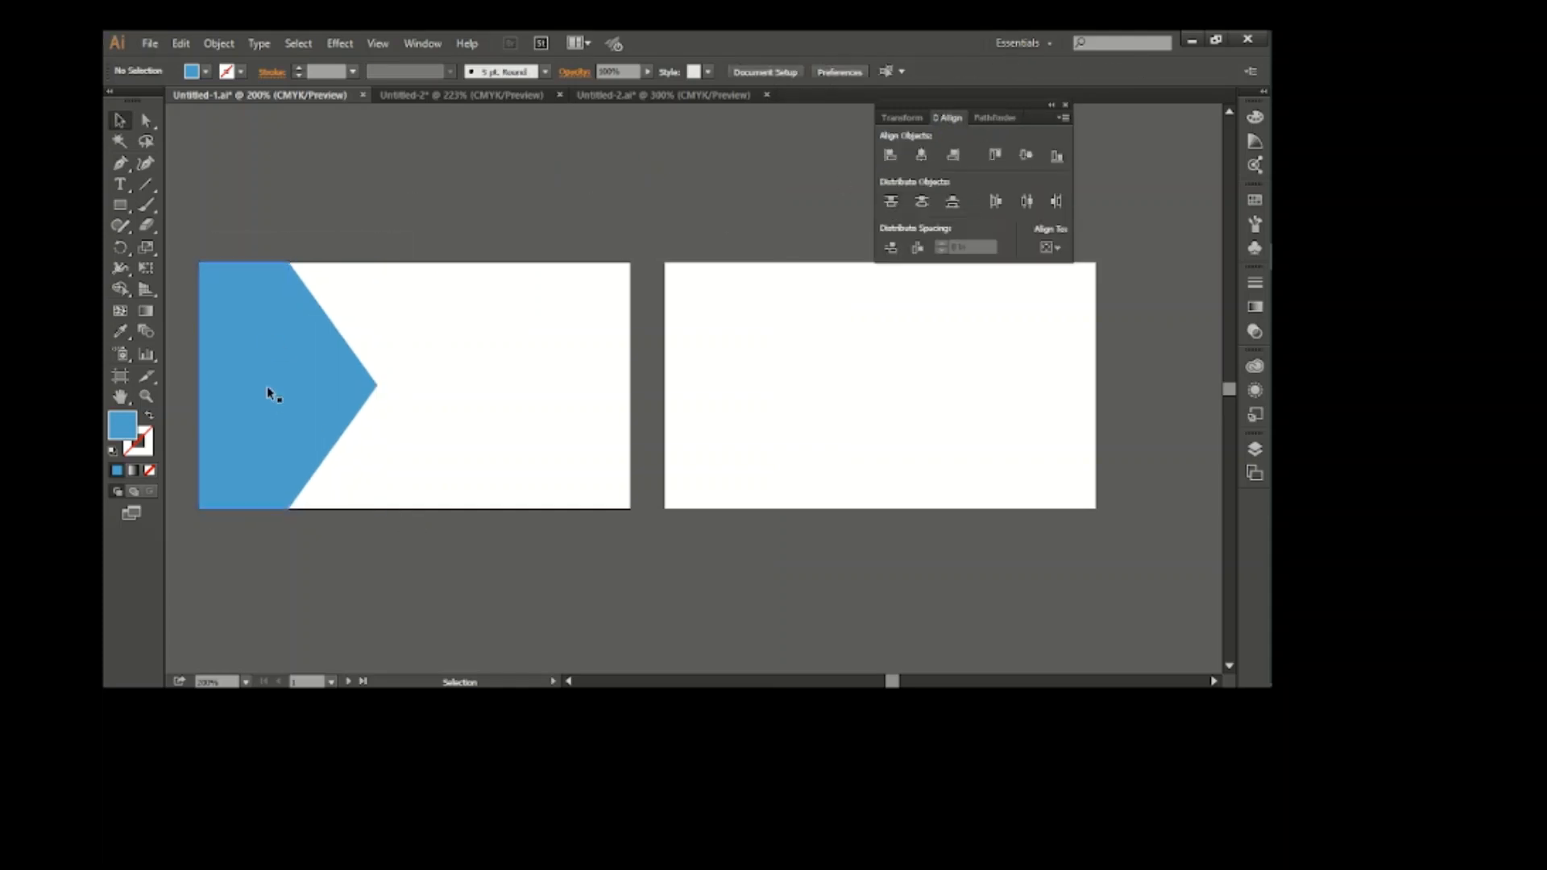
Step: Duplicate the blue arrow shape slightly to the right and fill the copy dark green
mouse_move(280, 404)
mouse_down()
mouse_move(304, 410)
mouse_move(299, 390)
mouse_up()
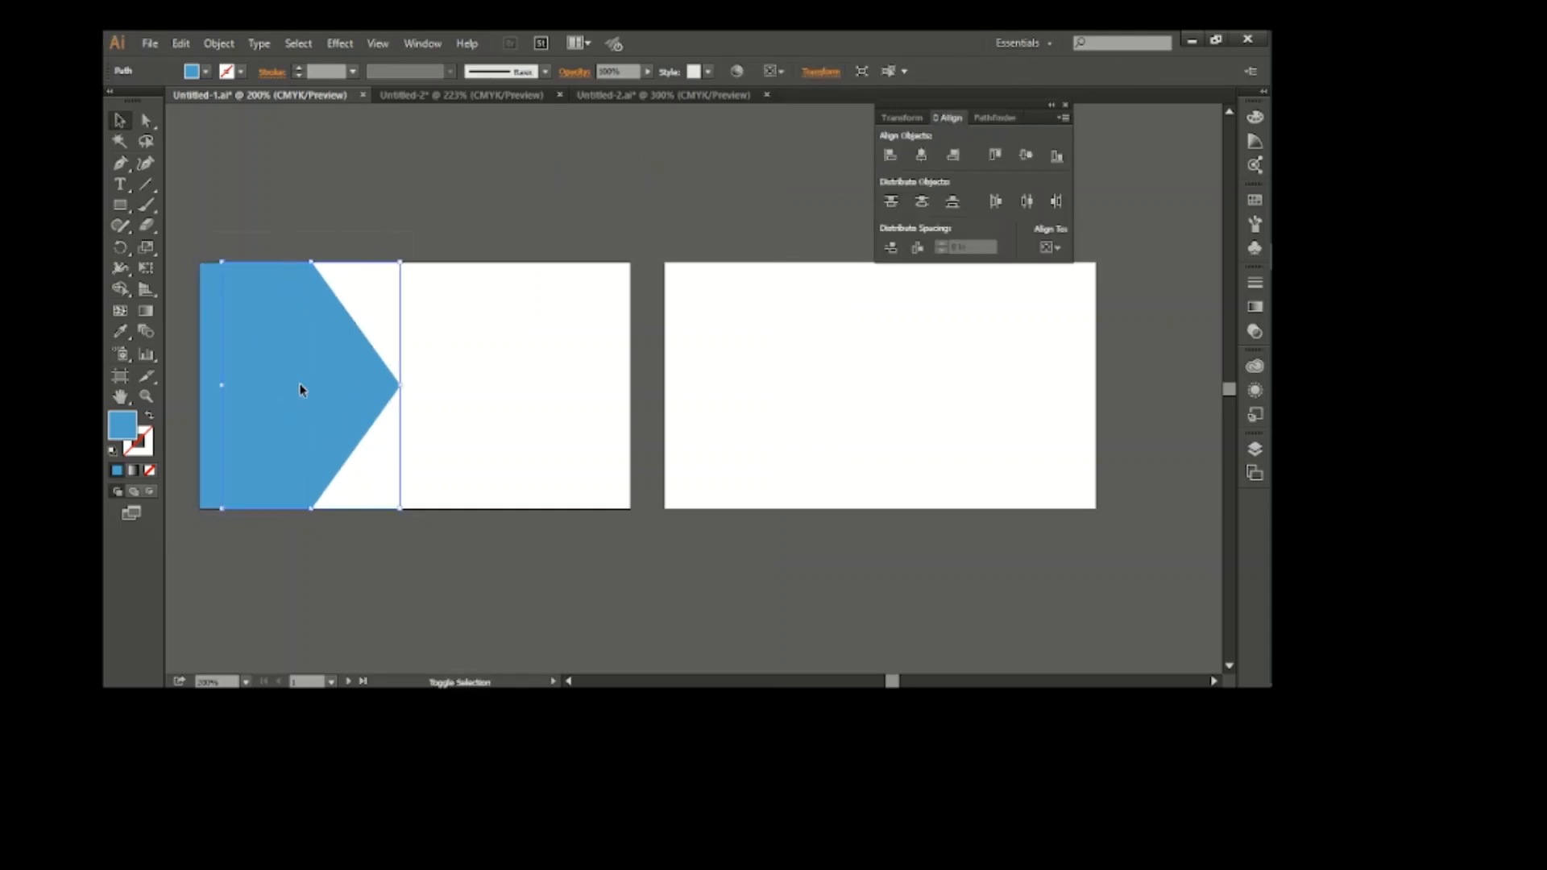
click(198, 76)
click(203, 118)
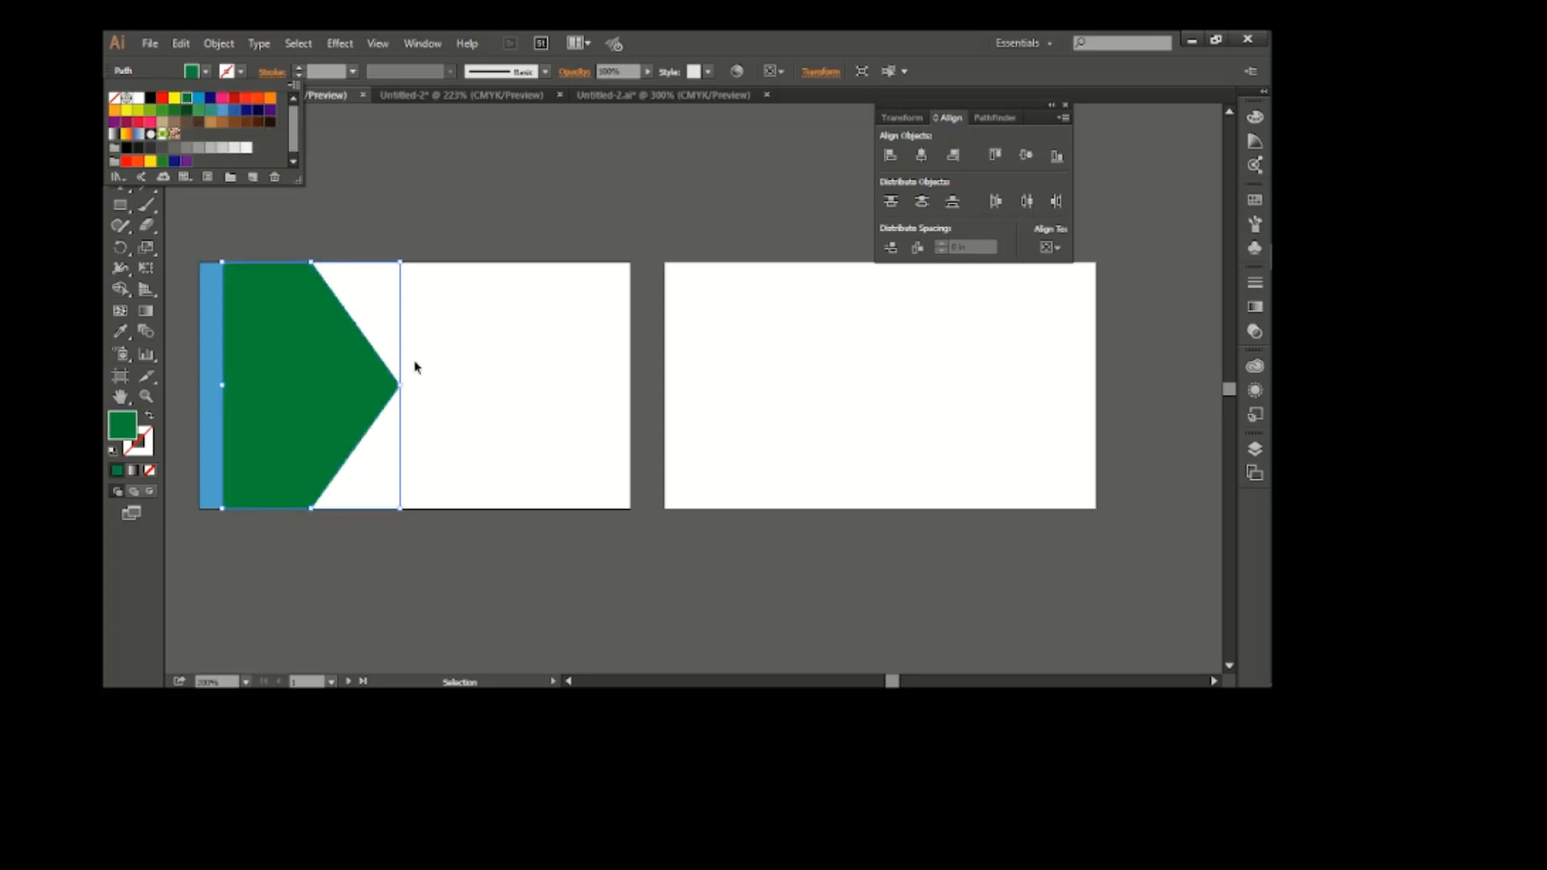
Step: Send the green arrow shape to the back and nudge it right to widen its visible strip
click(311, 352)
right_click(321, 371)
mouse_move(373, 610)
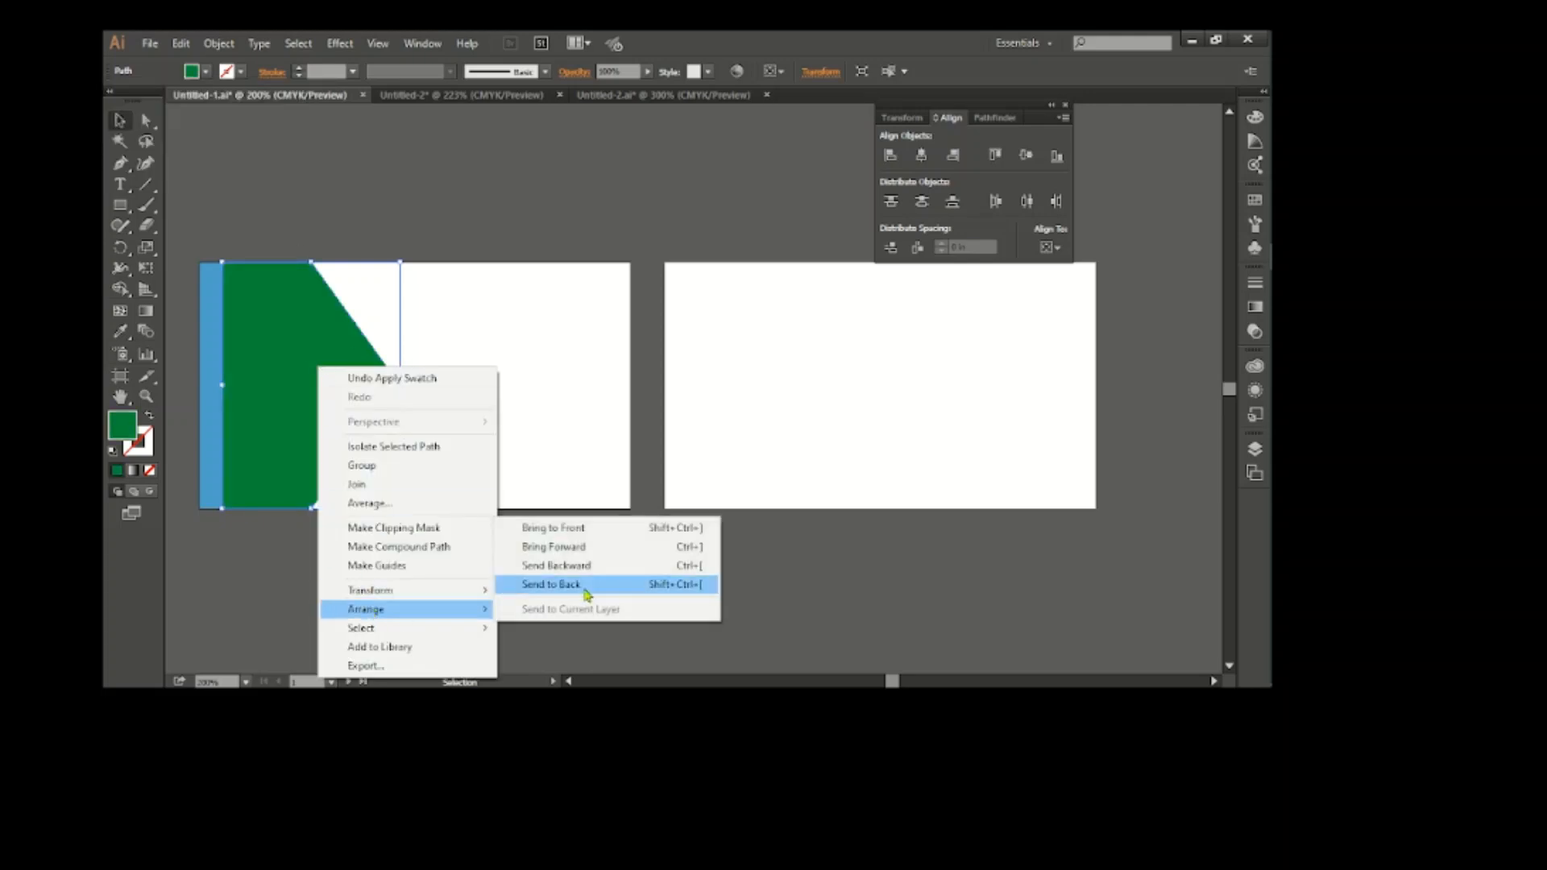
click(596, 589)
click(473, 451)
click(331, 389)
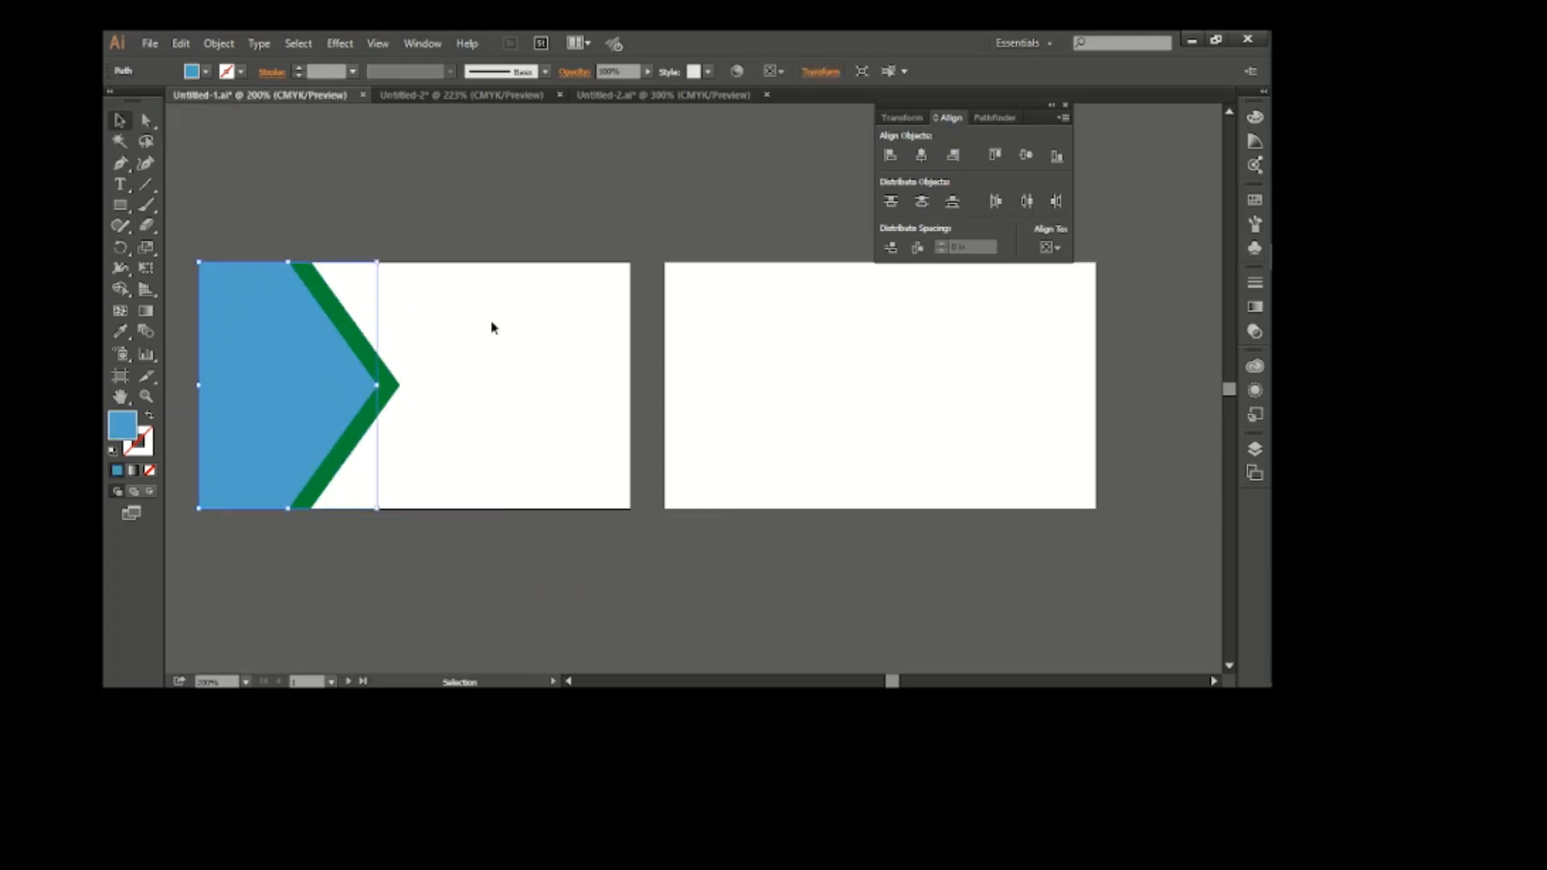
click(395, 390)
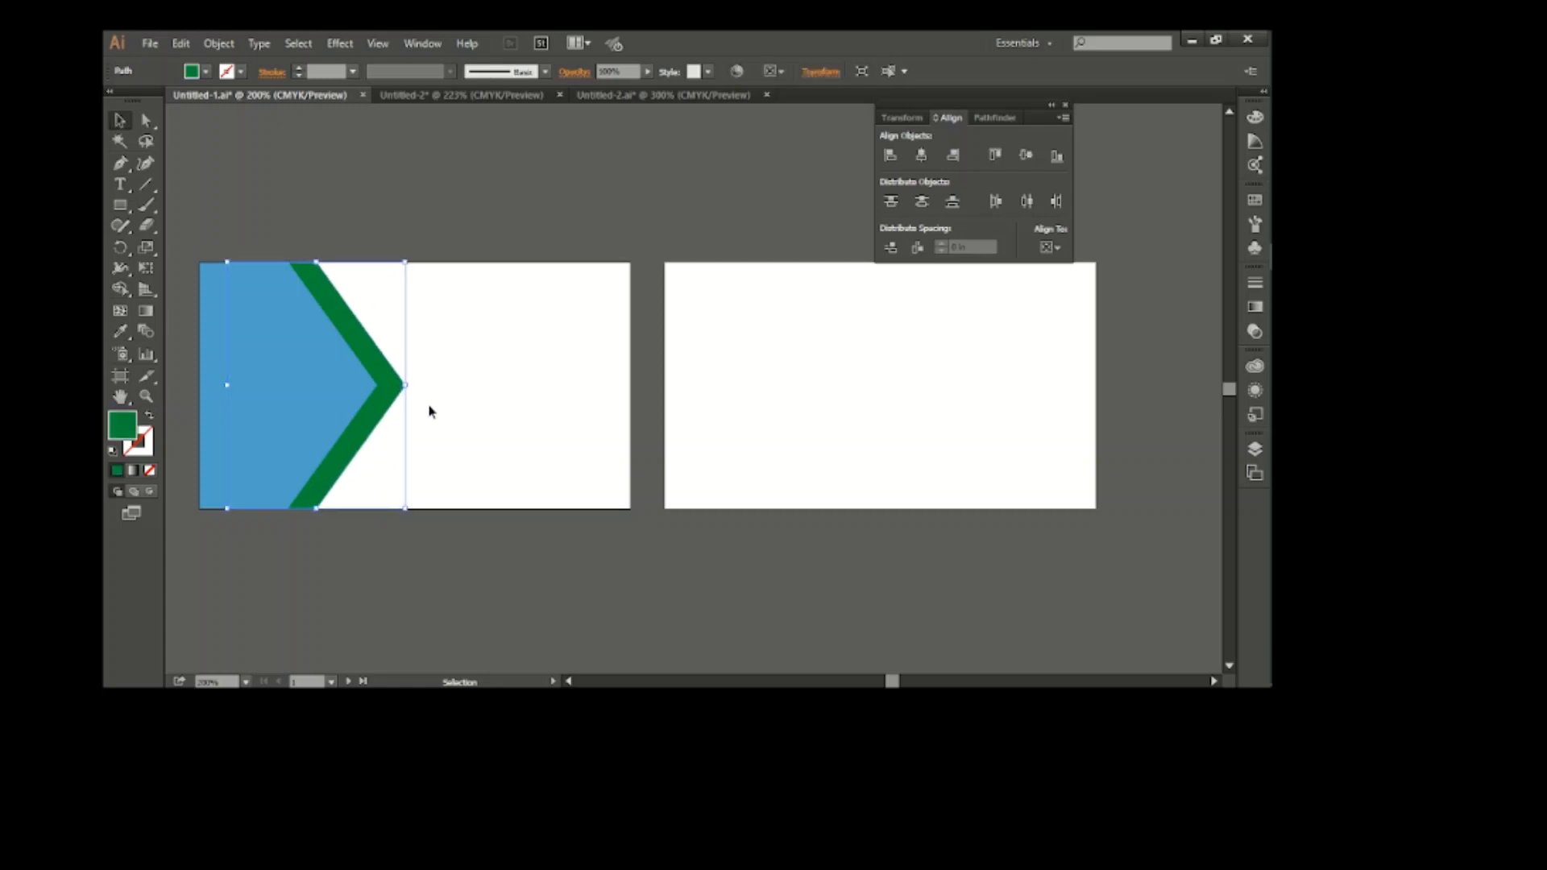
click(435, 408)
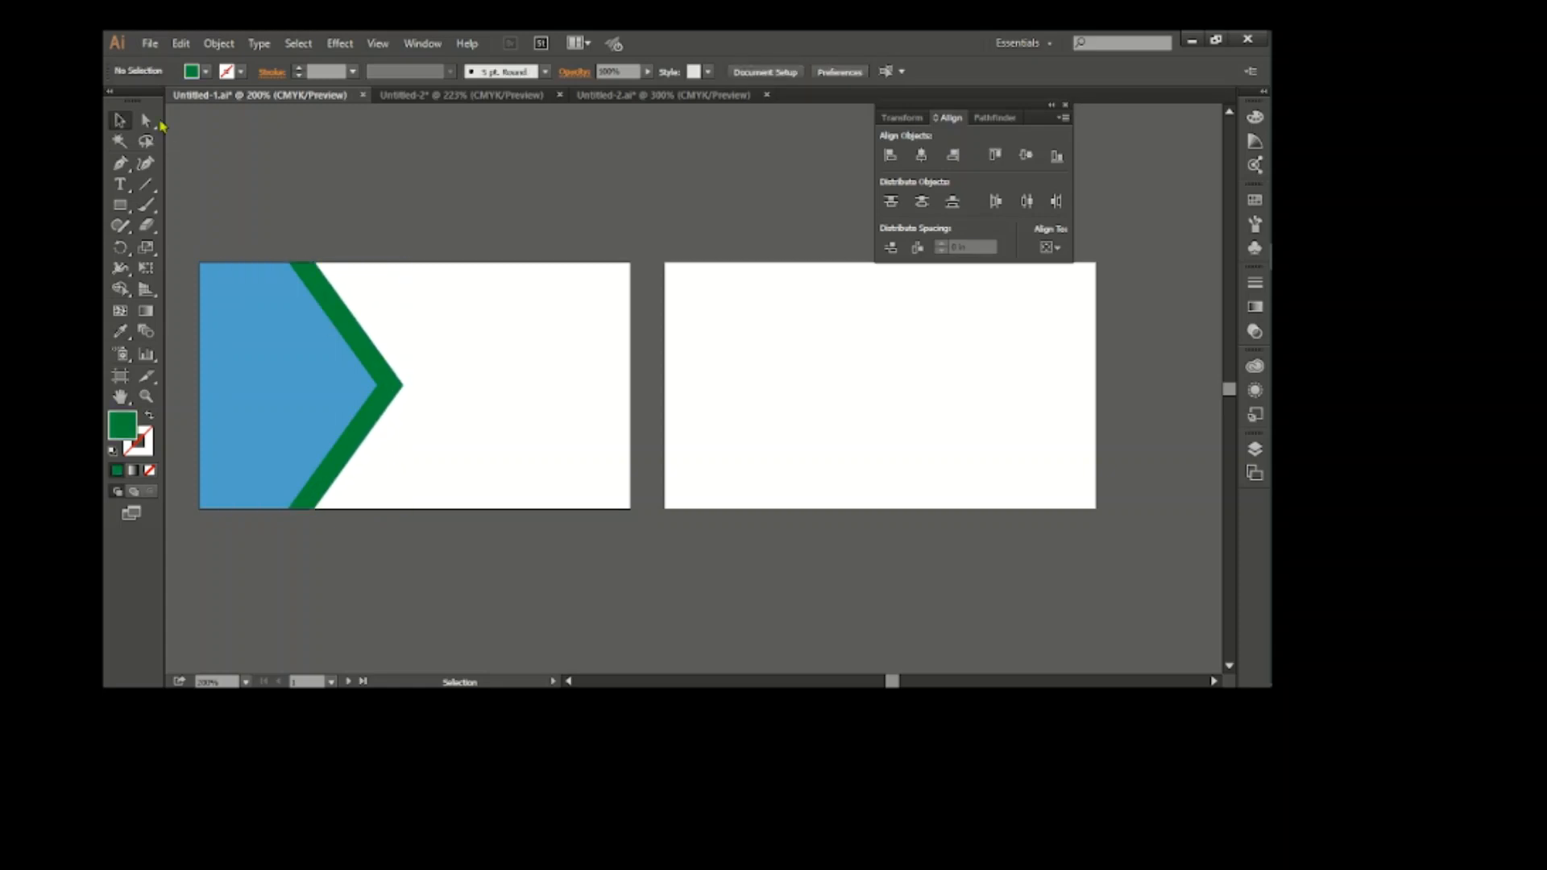
Step: Round the corner at the tip of the green arrow shape
click(402, 394)
drag(387, 389, 351, 407)
click(237, 177)
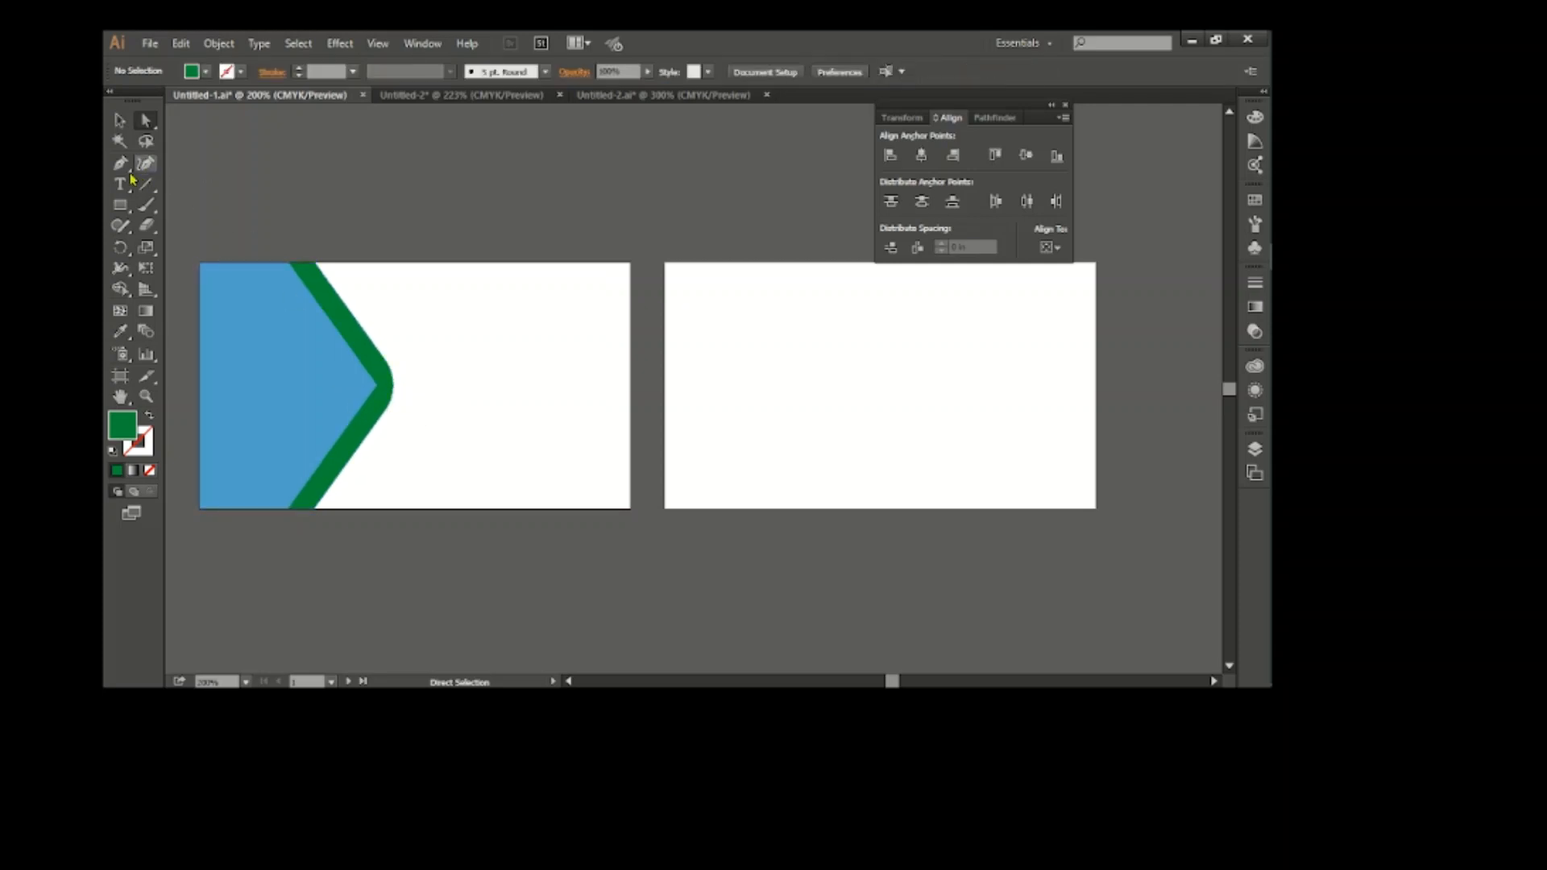
Step: Add an anchor point at the green shape's tip and pull it inward to form a notch
drag(120, 163, 186, 183)
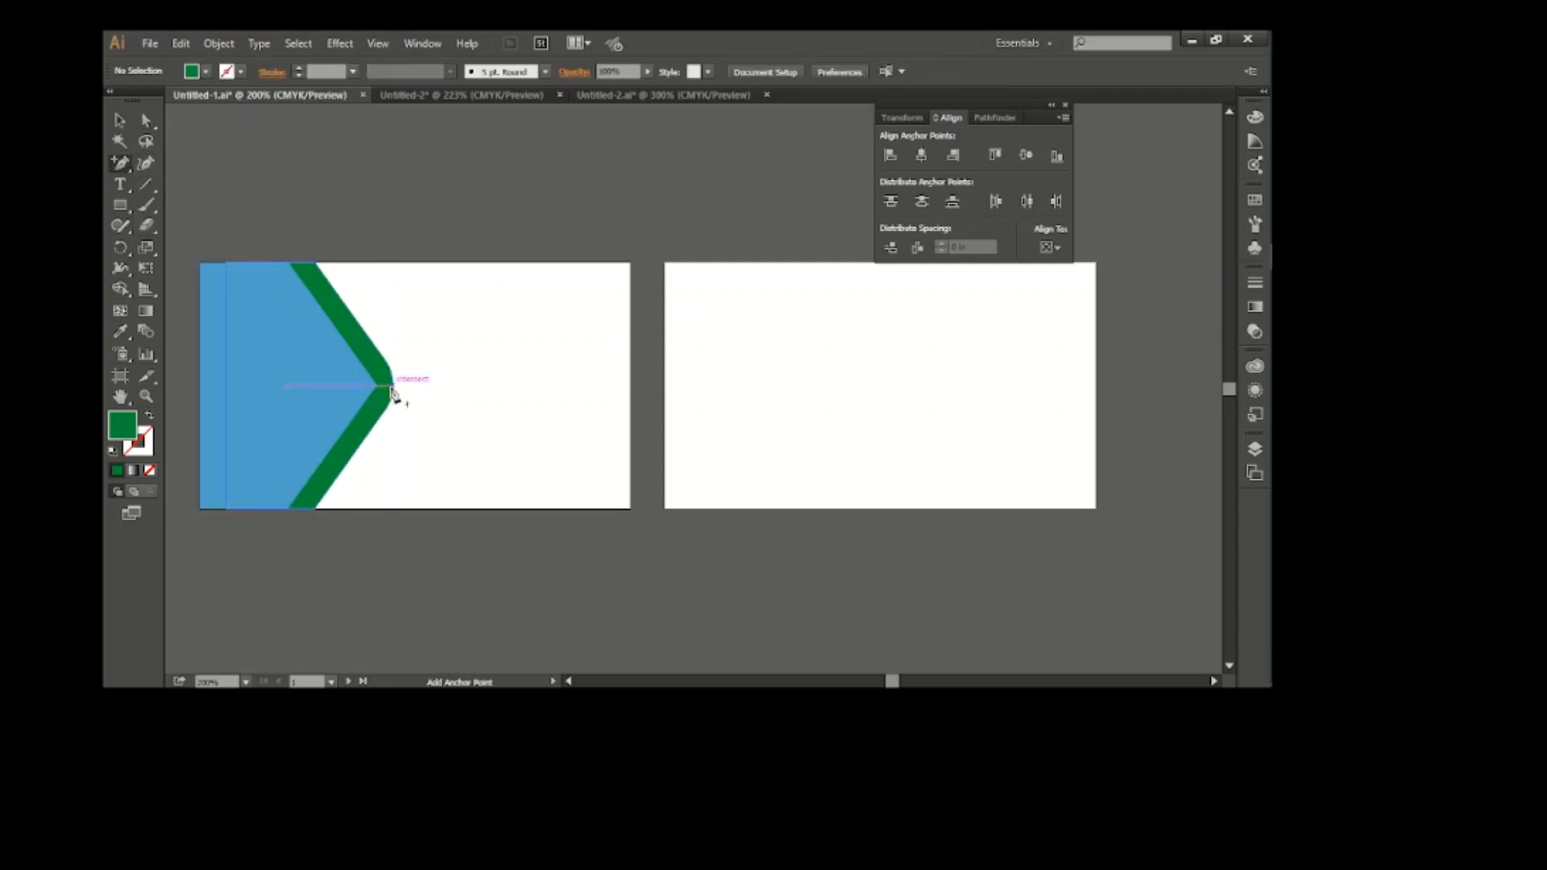
click(392, 388)
drag(391, 389, 372, 392)
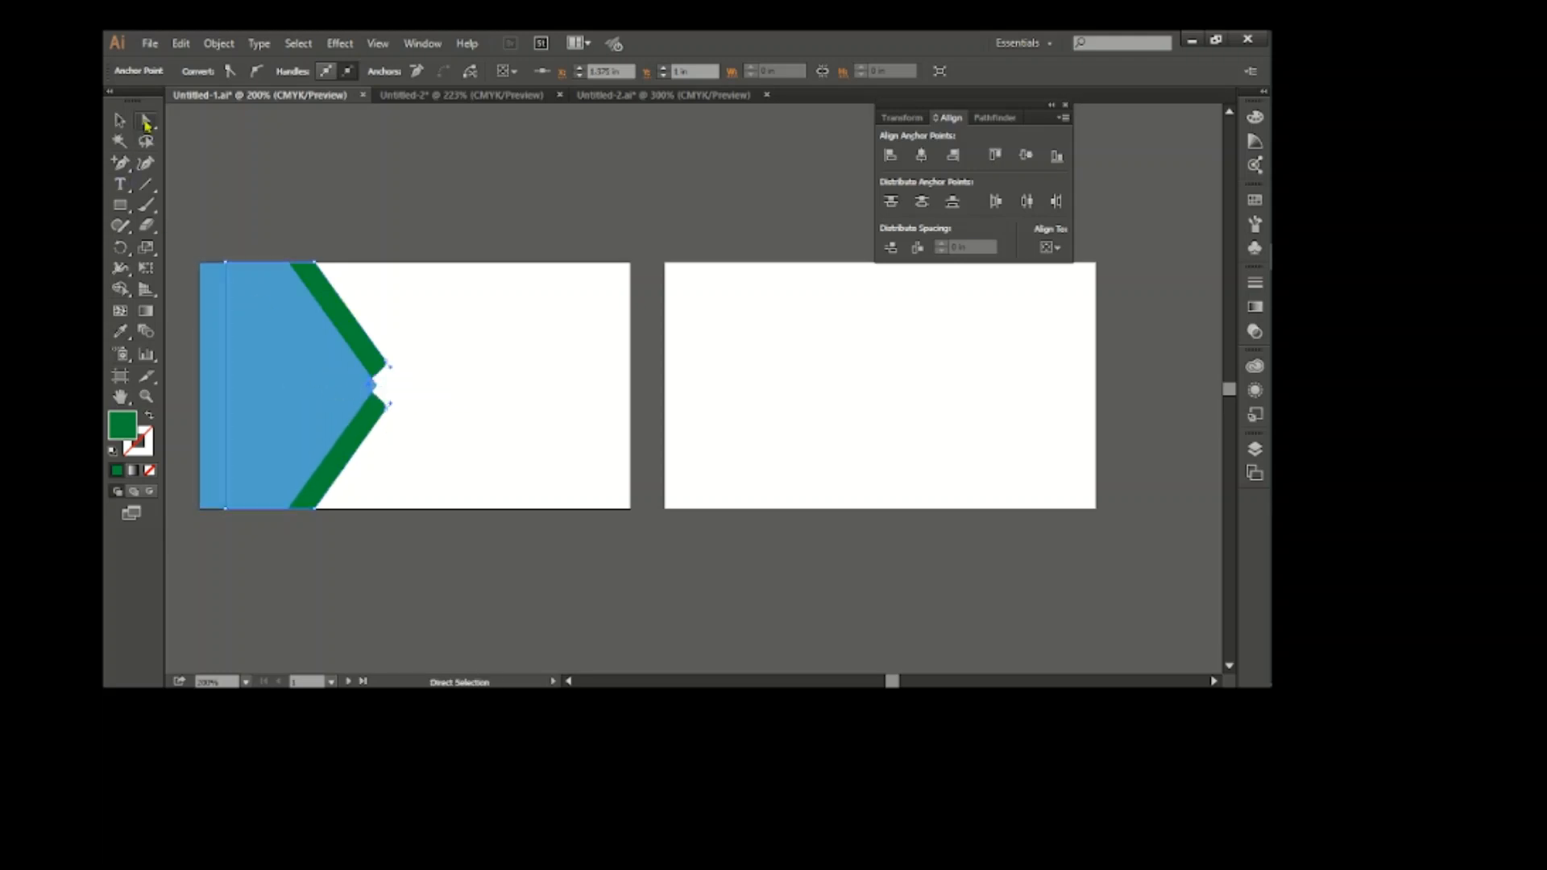
Step: Round the blue arrow's tip corner slightly so it sits within the green notch
click(459, 370)
click(370, 392)
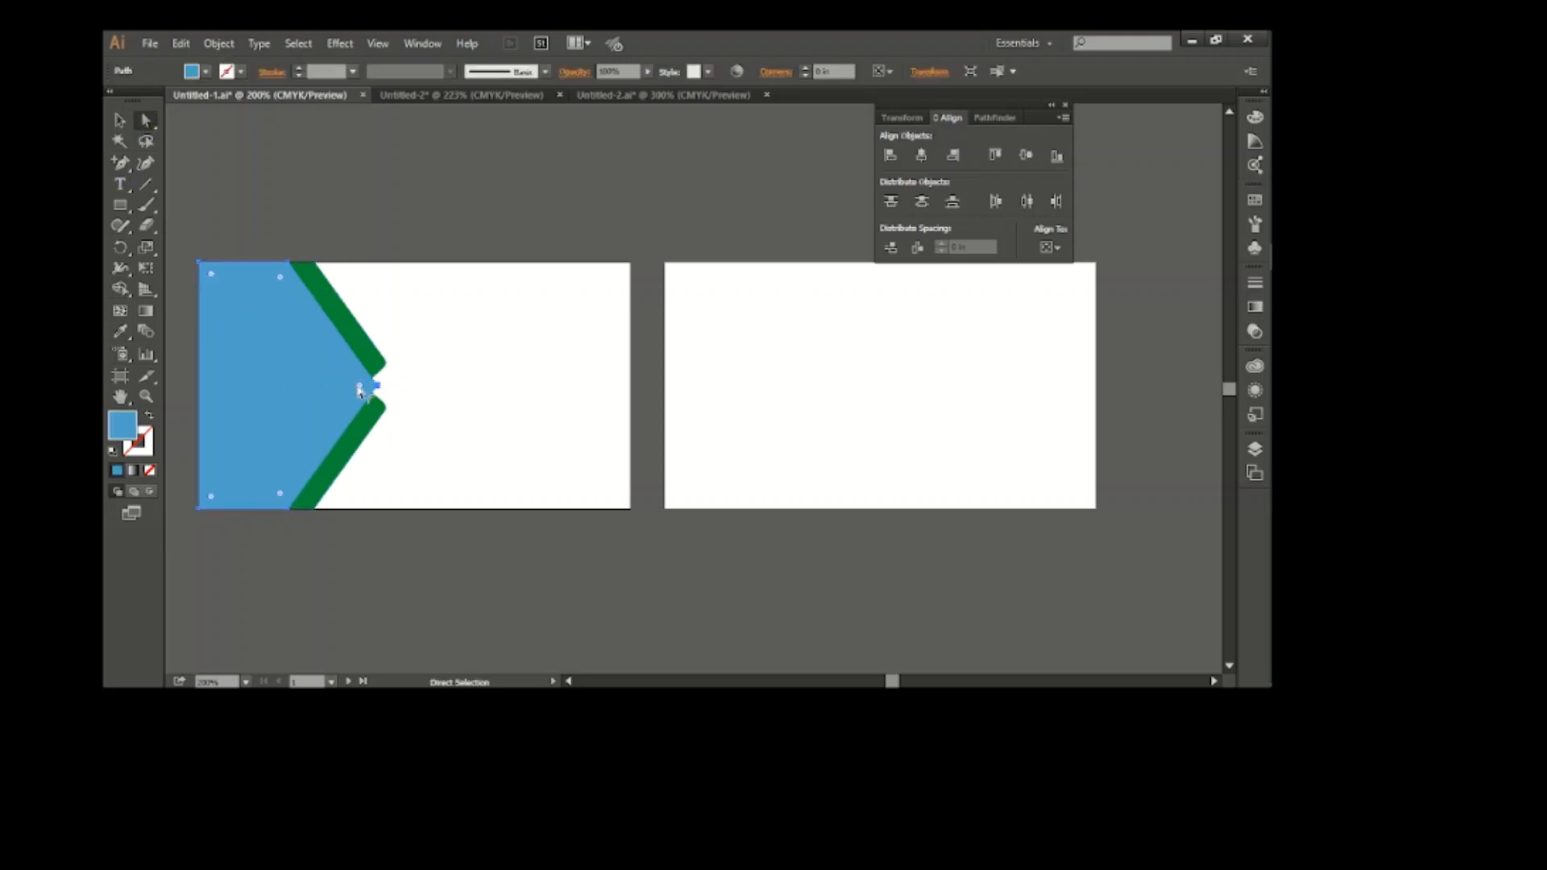
key(v)
click(467, 387)
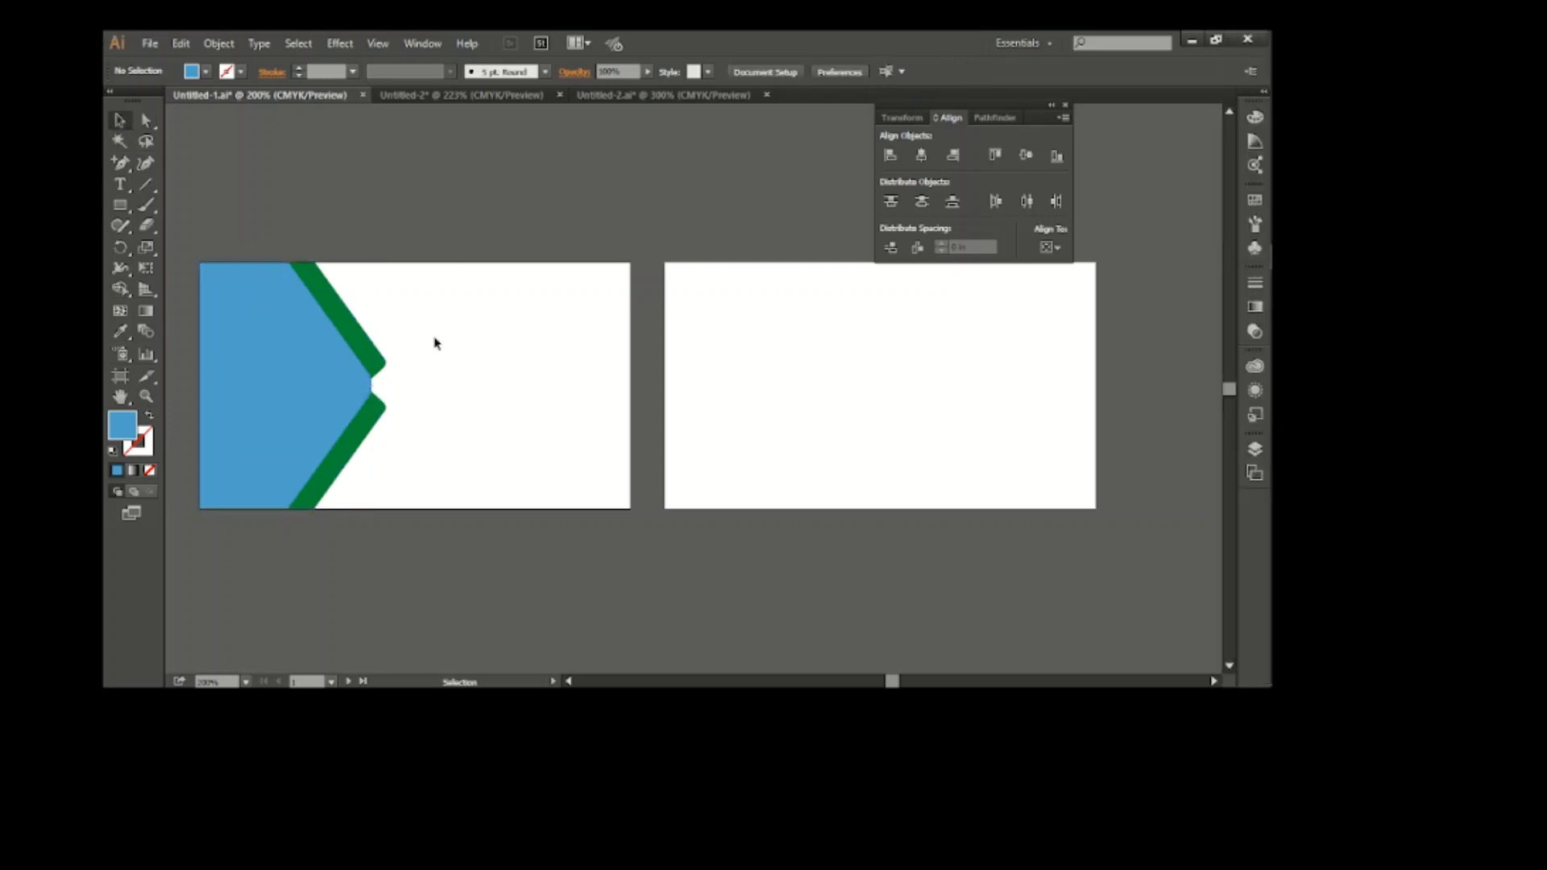
Step: Change the blue arrow shape's fill to black
click(266, 377)
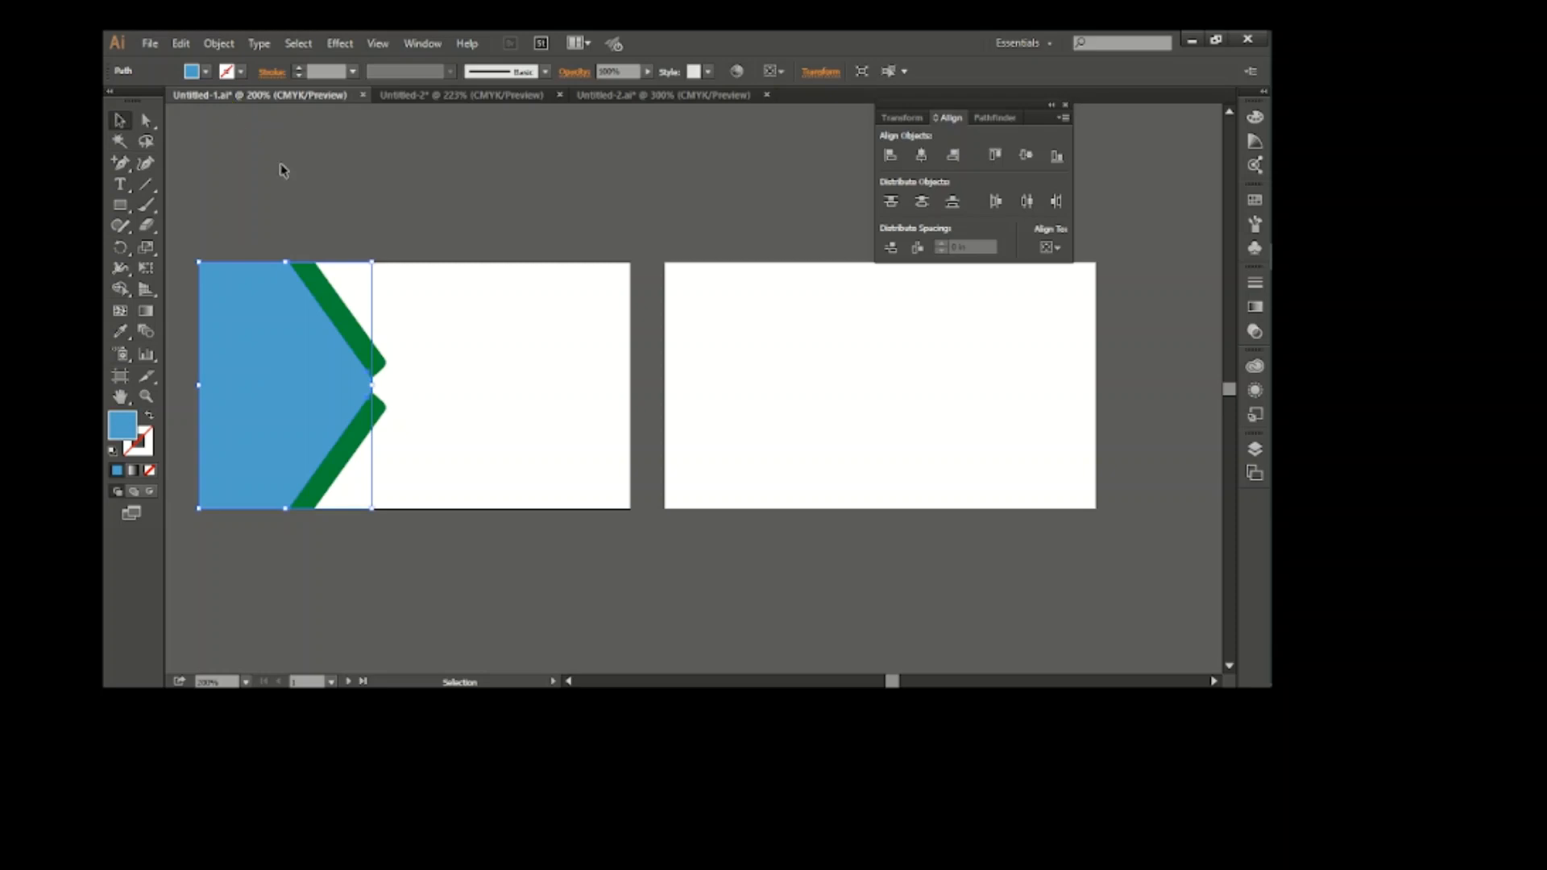
click(205, 71)
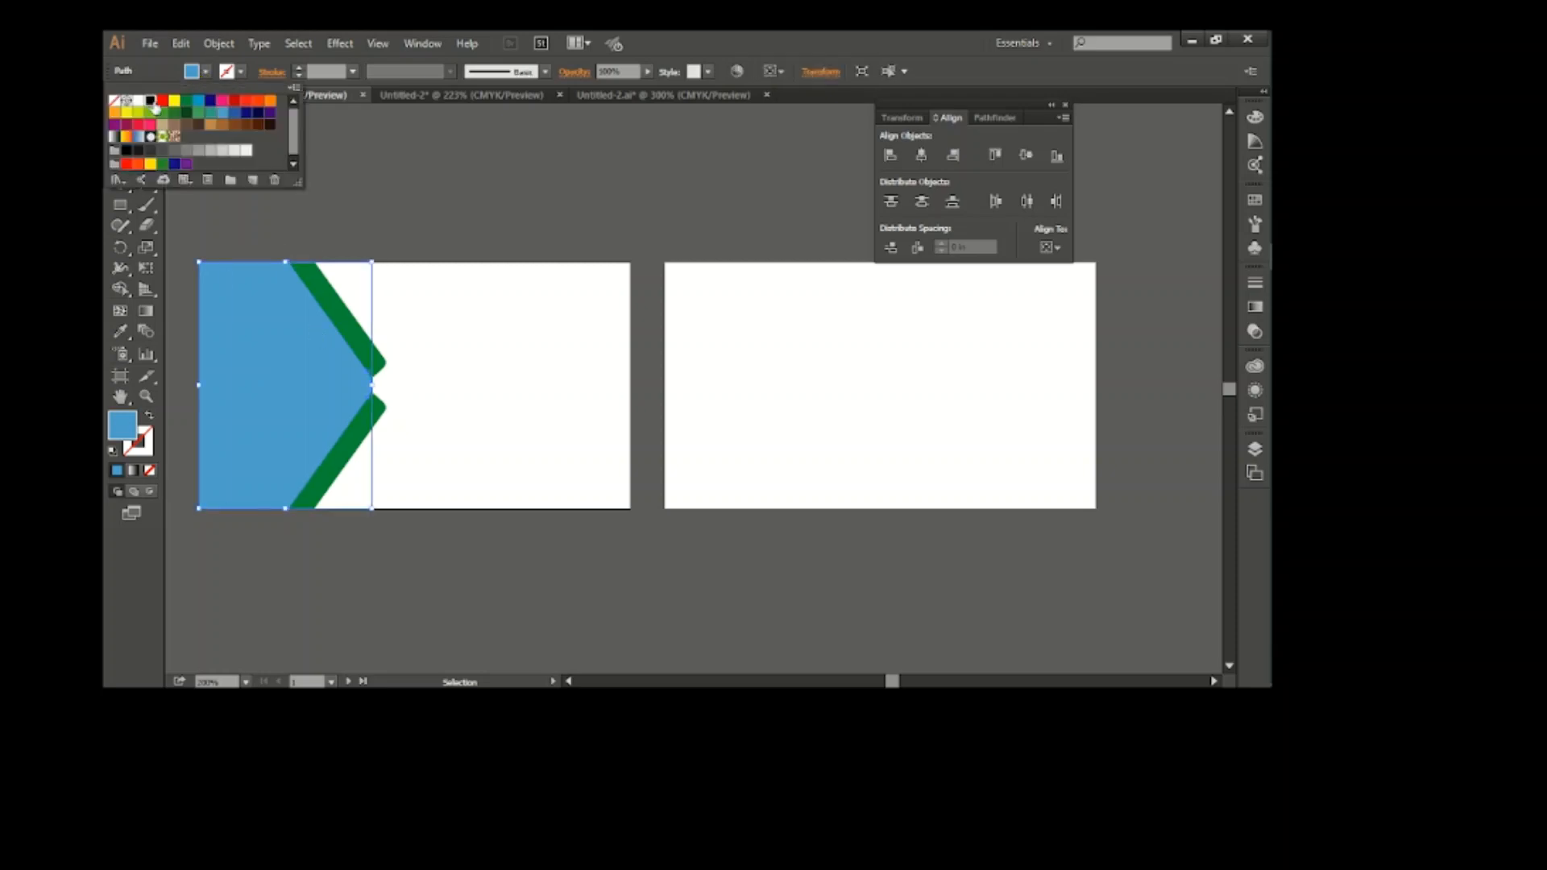
click(152, 101)
click(389, 327)
Step: Select both arrow shapes and trim the green one to its visible chevron strip with the Shape Builder tool
mouse_move(216, 235)
mouse_down()
mouse_move(251, 371)
mouse_move(219, 362)
mouse_up()
click(121, 289)
click(120, 121)
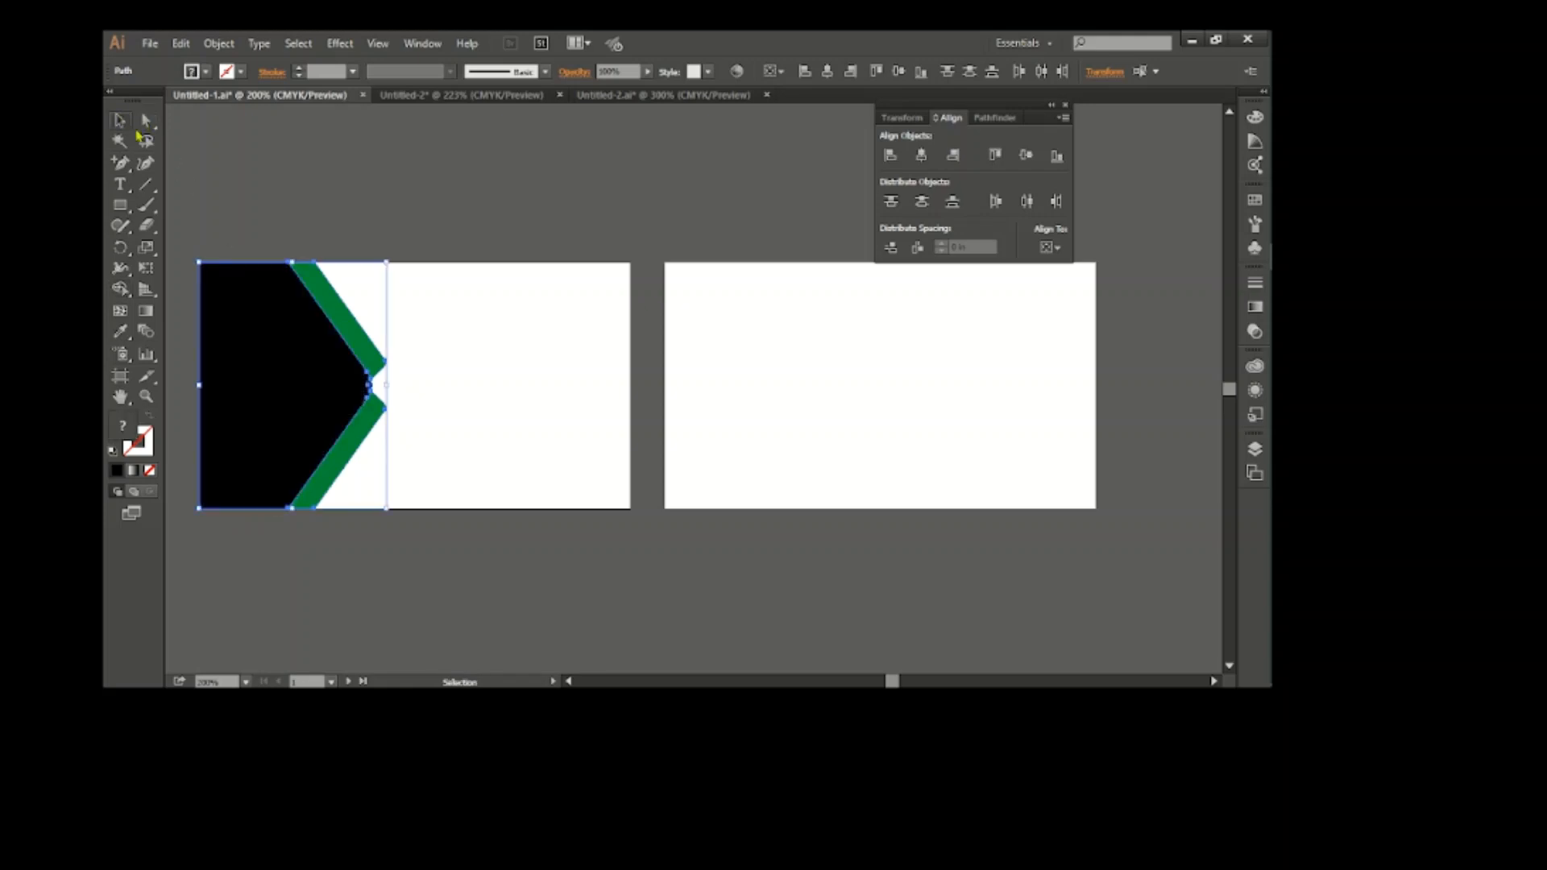
Step: Fill the chevron strip with the blue gradient swatch and run a single horizontal gradient across both halves
click(377, 414)
click(193, 73)
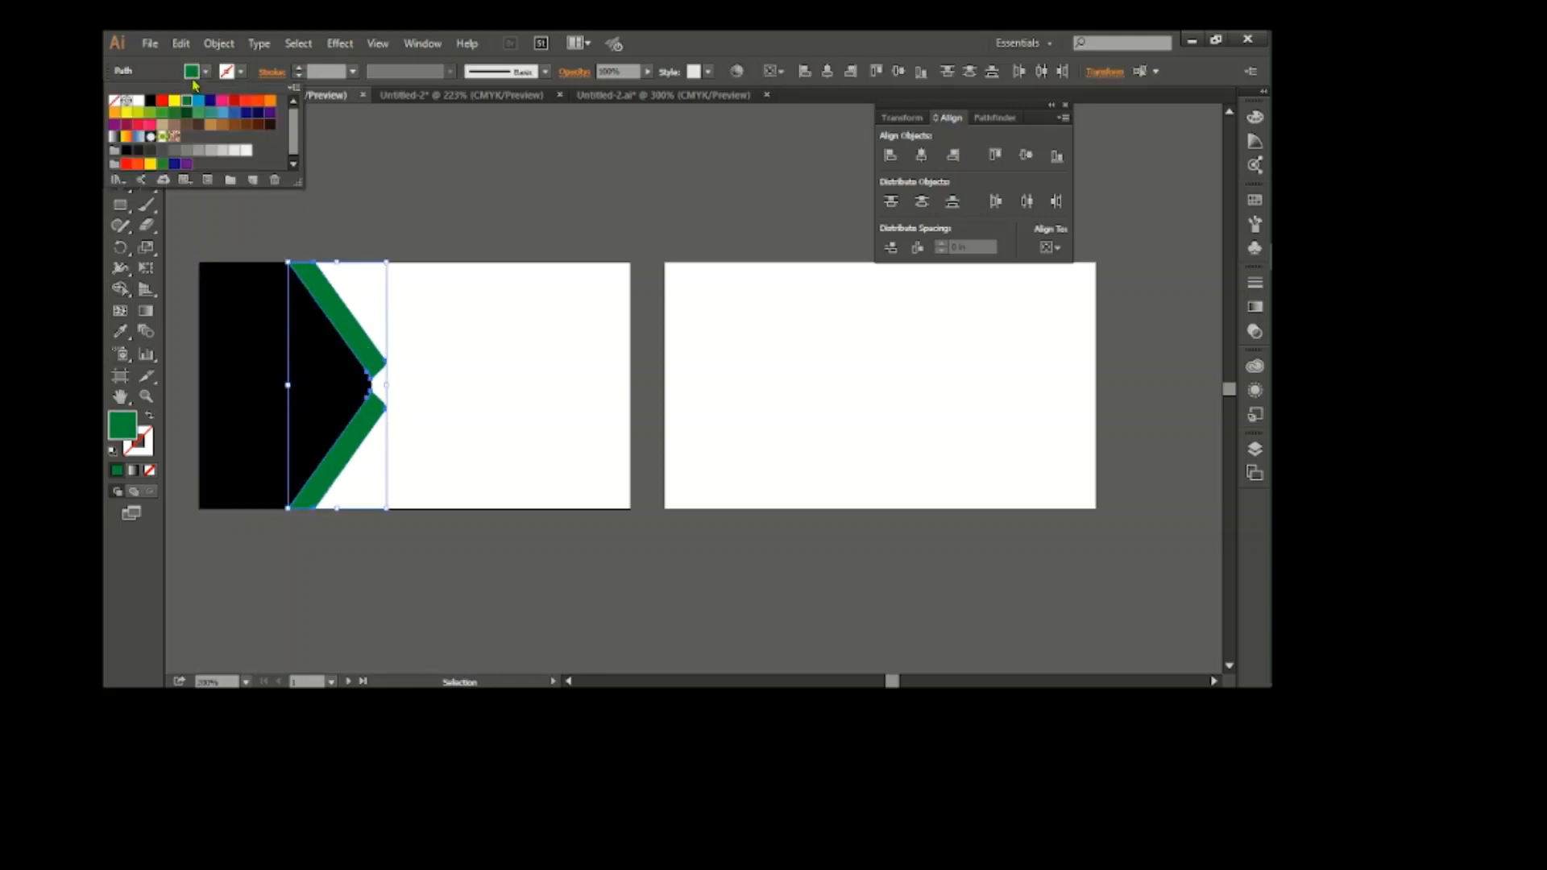
click(140, 138)
key(Escape)
key(g)
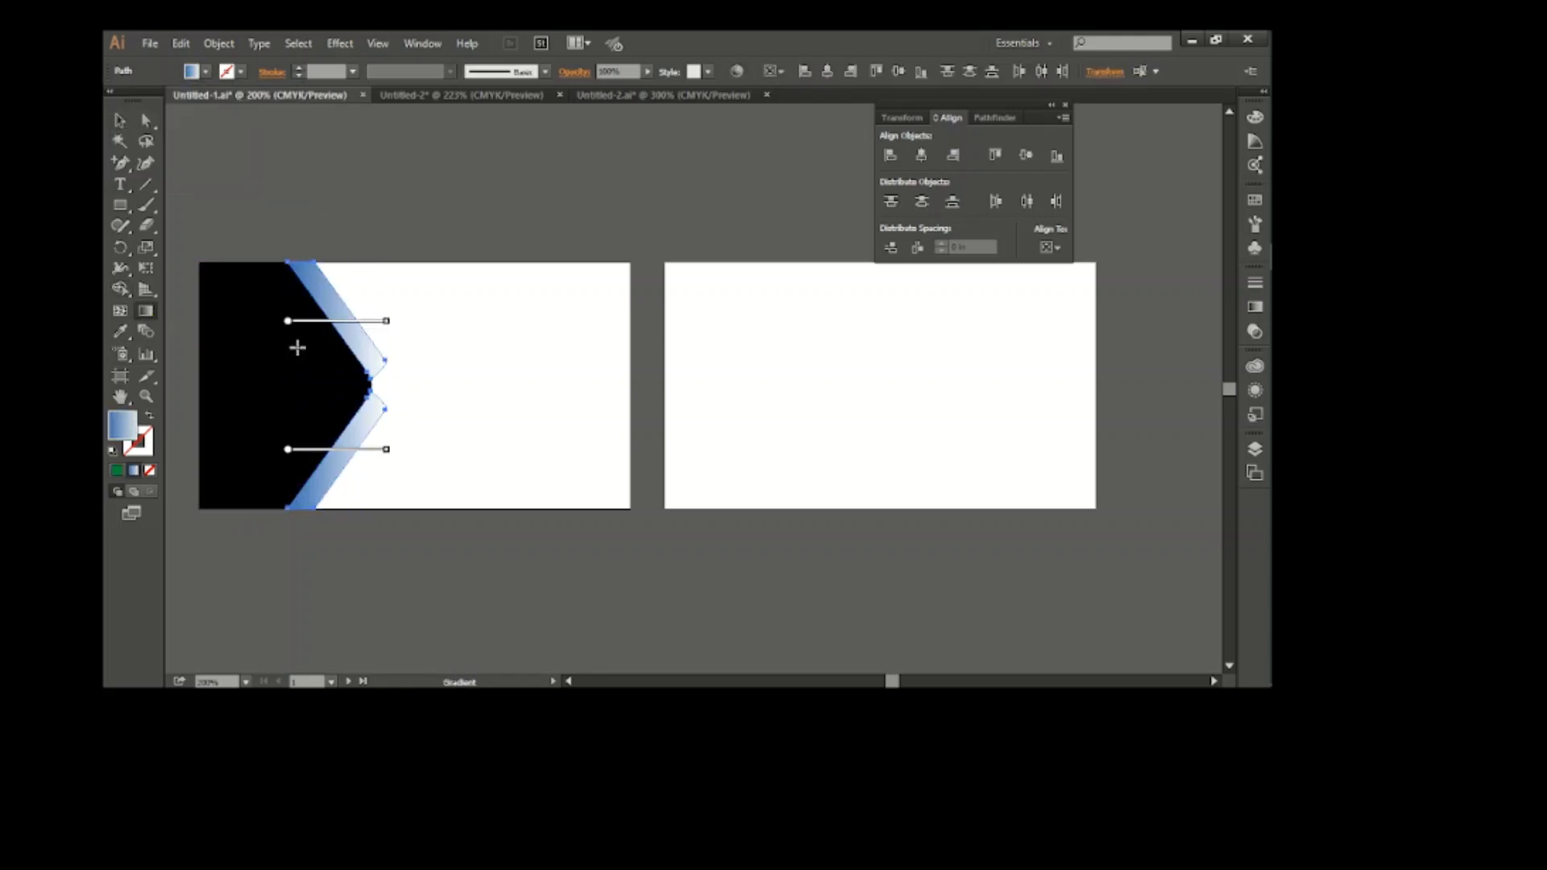
mouse_move(403, 380)
mouse_down()
mouse_move(265, 384)
mouse_move(404, 385)
mouse_up()
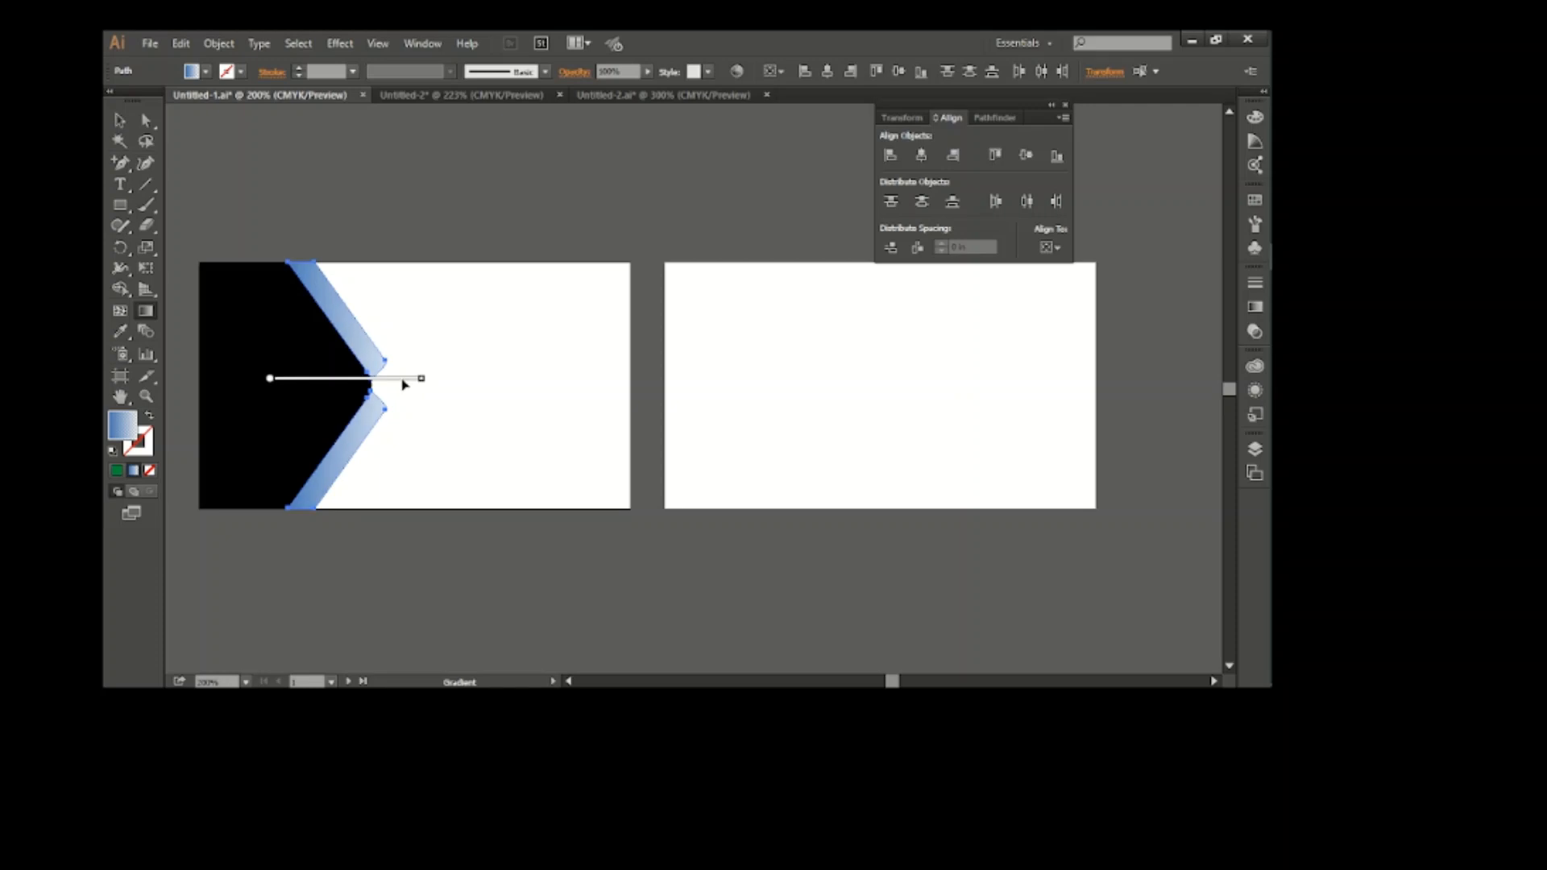
click(119, 120)
click(504, 360)
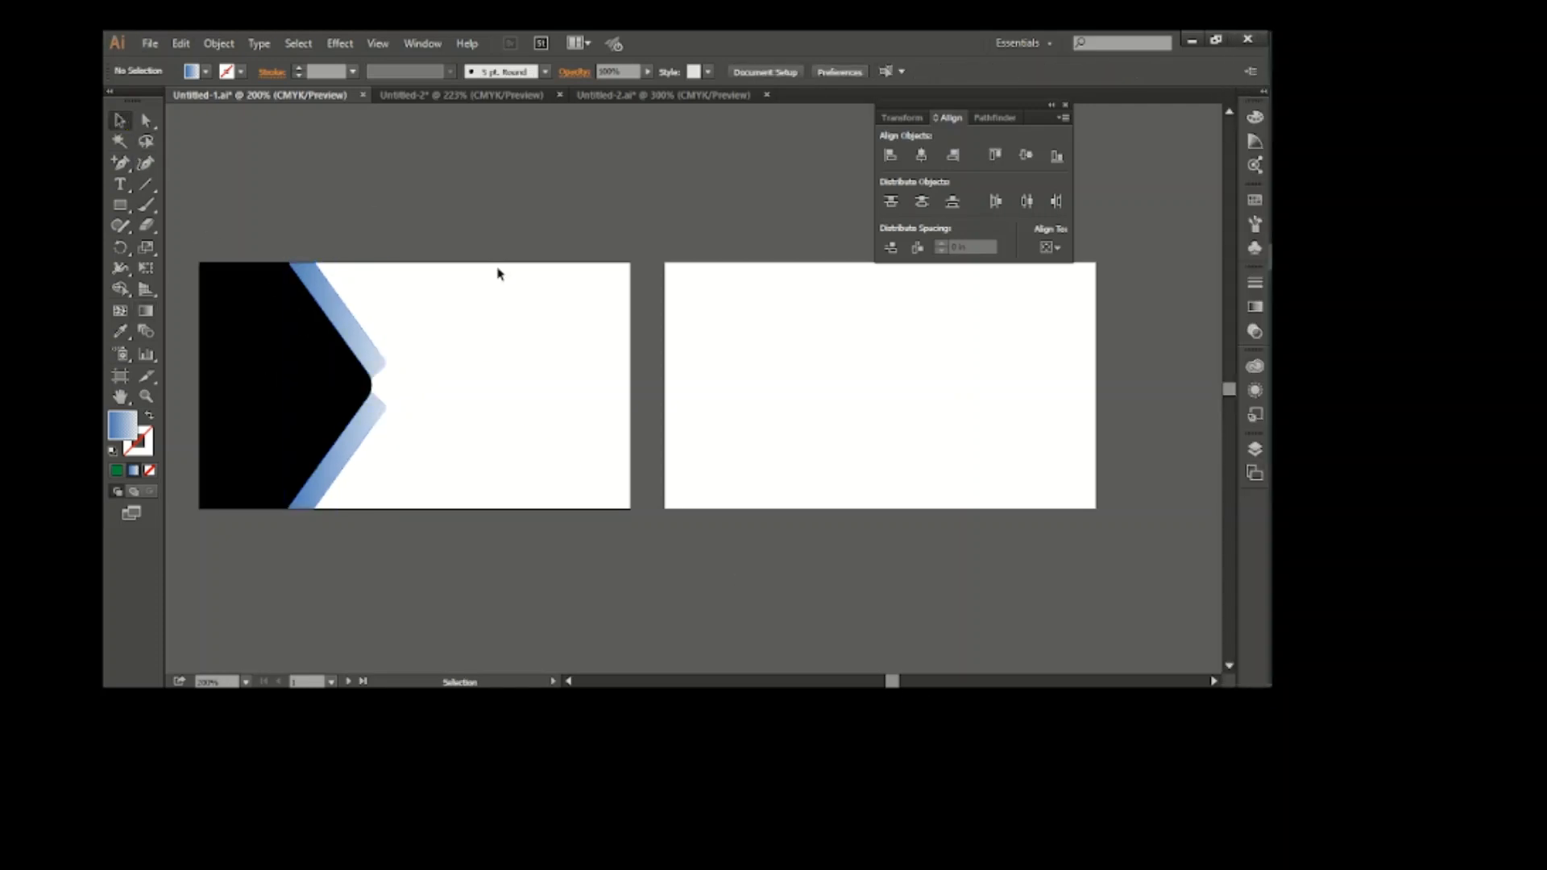
Step: Copy the yellow logo, "Company Name" and "Tagline Here" from Untitled-2 onto the white area of the first card
click(468, 95)
drag(538, 297, 553, 392)
click(467, 95)
click(725, 538)
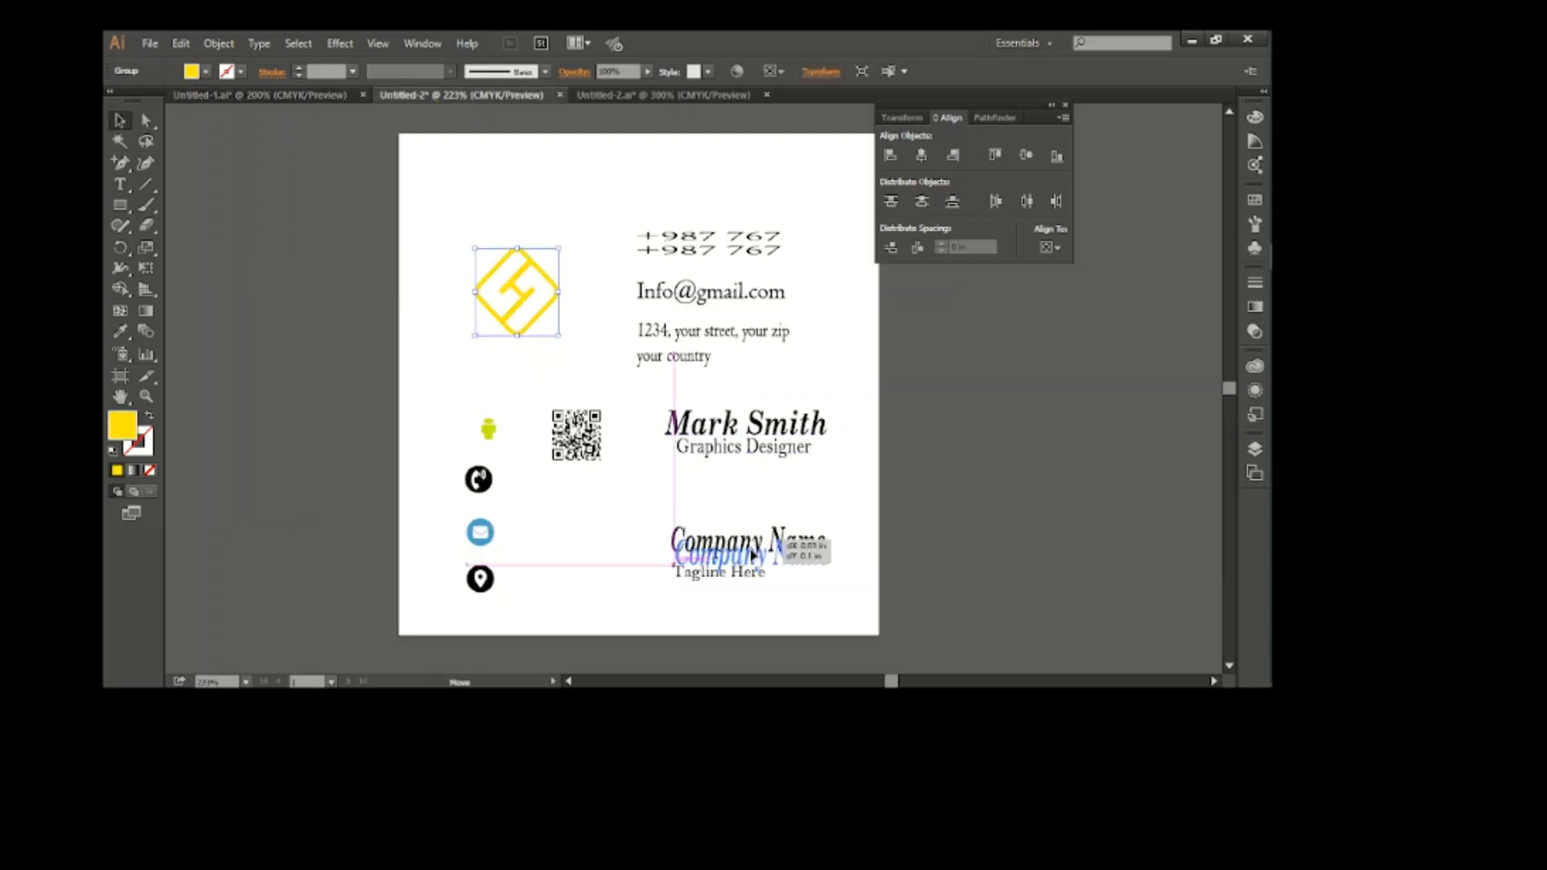
shift+click(709, 574)
drag(710, 574, 439, 417)
click(552, 493)
Step: Nudge "Company Name" up and left until it is centred beneath the logo
click(532, 421)
key(Up)
key(Up)
key(Up)
key(Up)
key(Up)
key(Up)
key(Left)
key(Left)
key(Left)
key(Left)
key(Left)
key(Left)
key(Left)
key(Left)
key(Left)
key(Left)
key(Left)
key(Left)
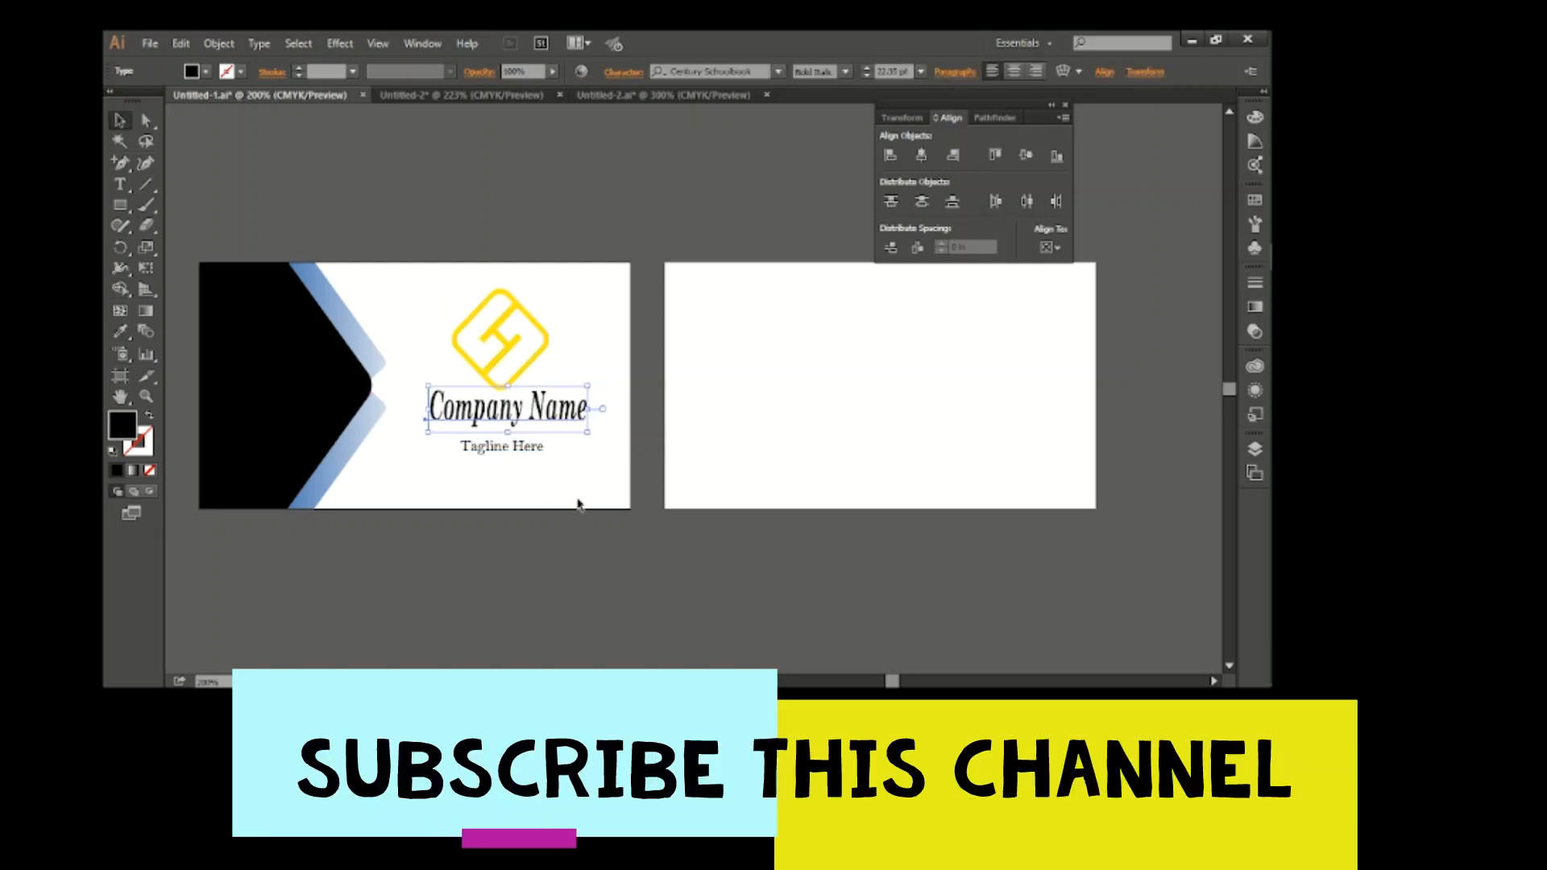
click(578, 503)
Step: Move "Tagline Here" up to sit centred directly under the company name
click(524, 452)
drag(545, 447, 570, 448)
drag(546, 449, 533, 435)
click(566, 466)
Step: Nudge the tagline and the company name down slightly to leave space below the logo
click(538, 436)
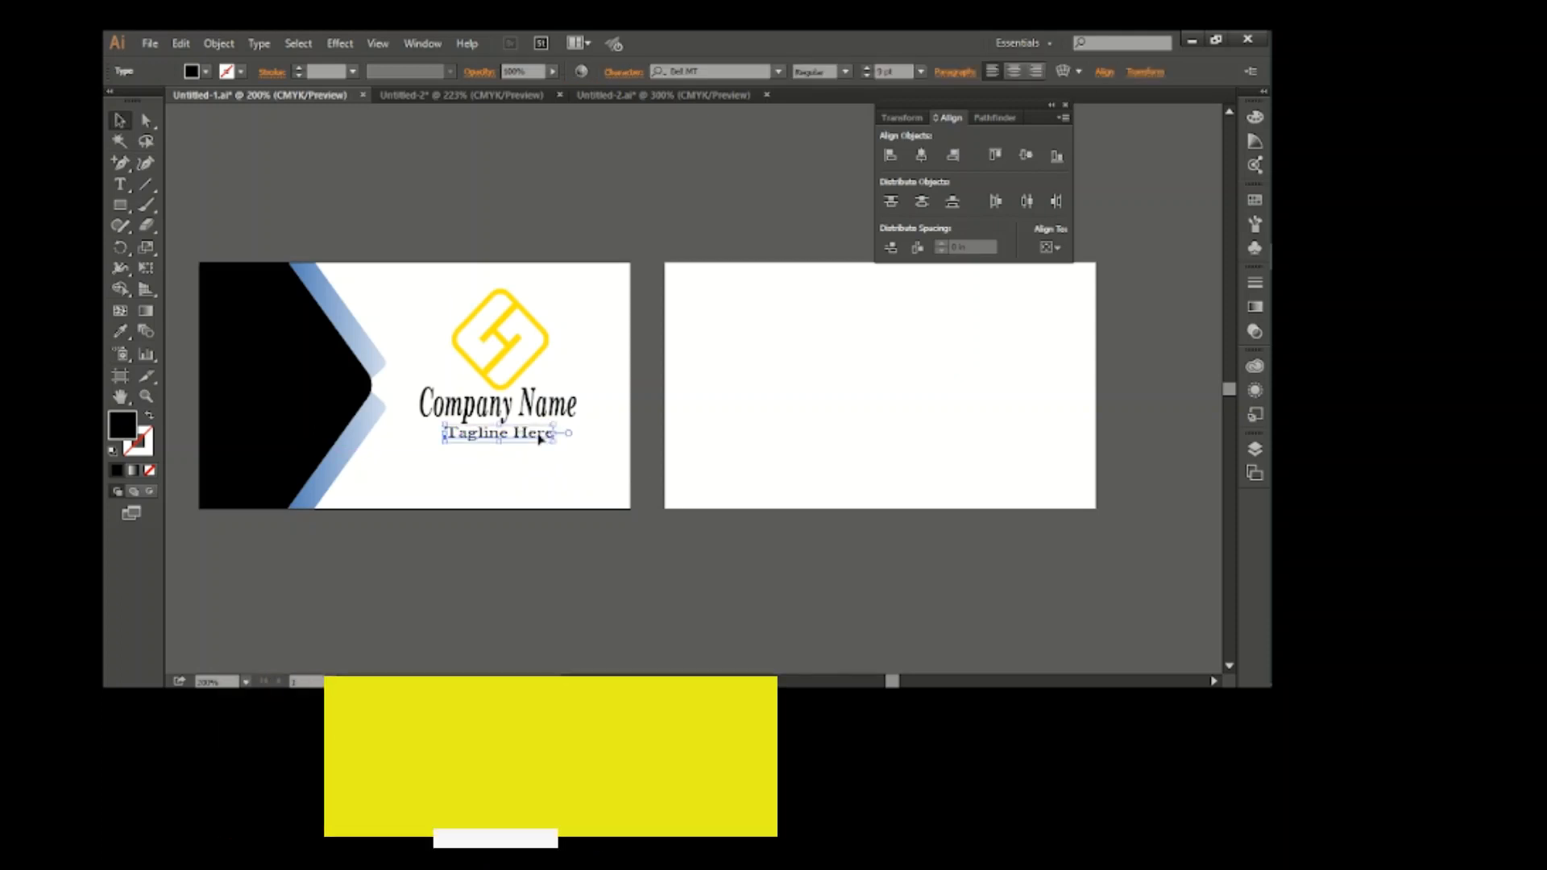
key(Down)
click(551, 422)
key(Down)
key(Down)
click(537, 437)
shift+click(499, 407)
click(518, 370)
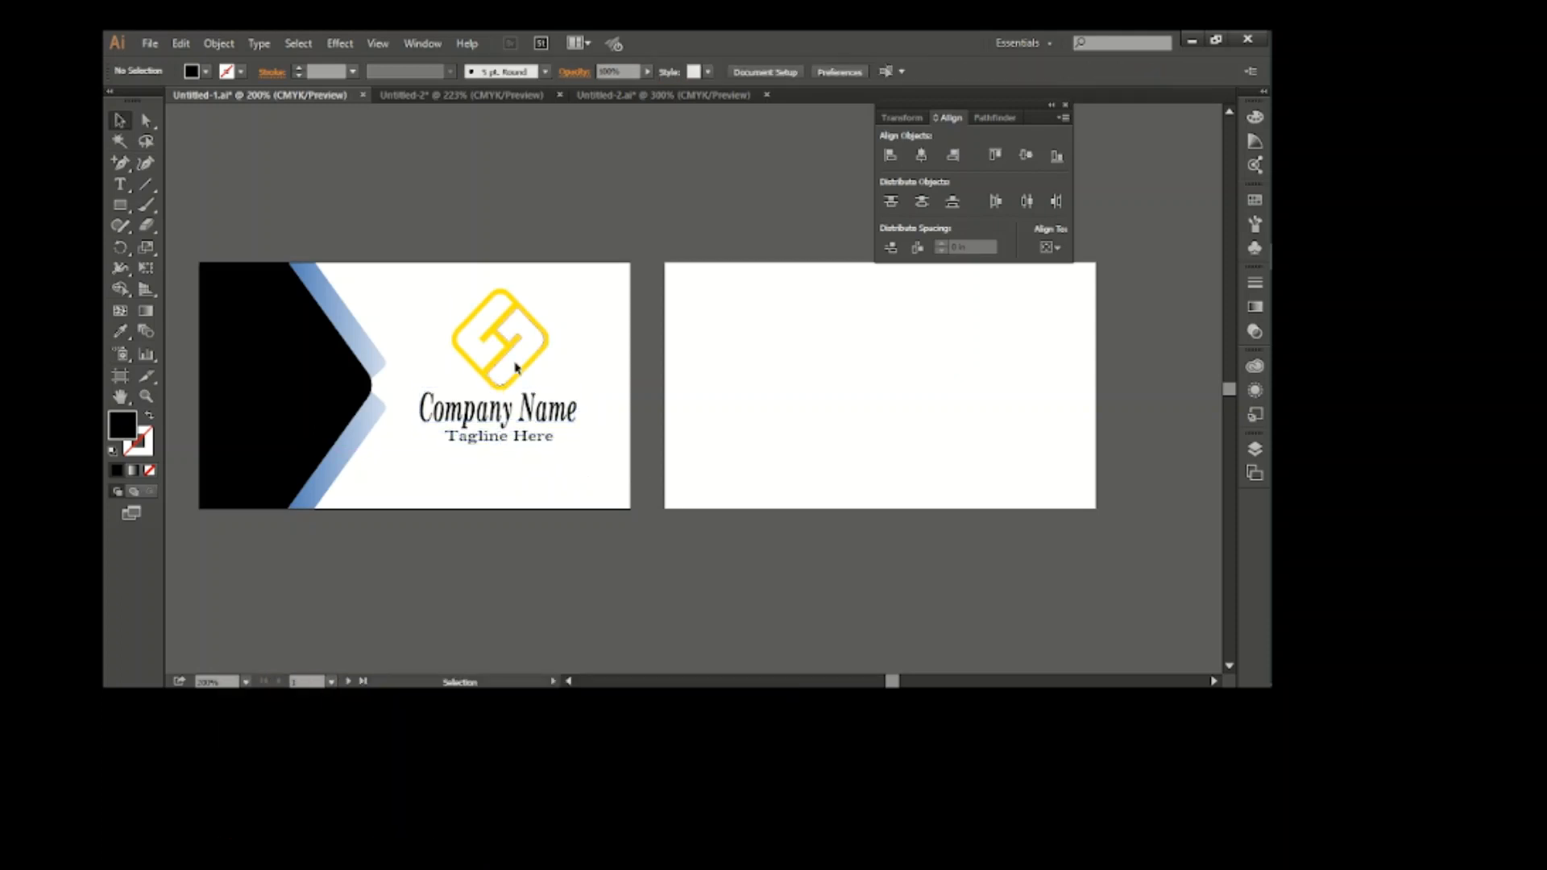
Step: Change the yellow logo's fill to light blue
click(516, 359)
click(205, 72)
click(225, 114)
click(399, 242)
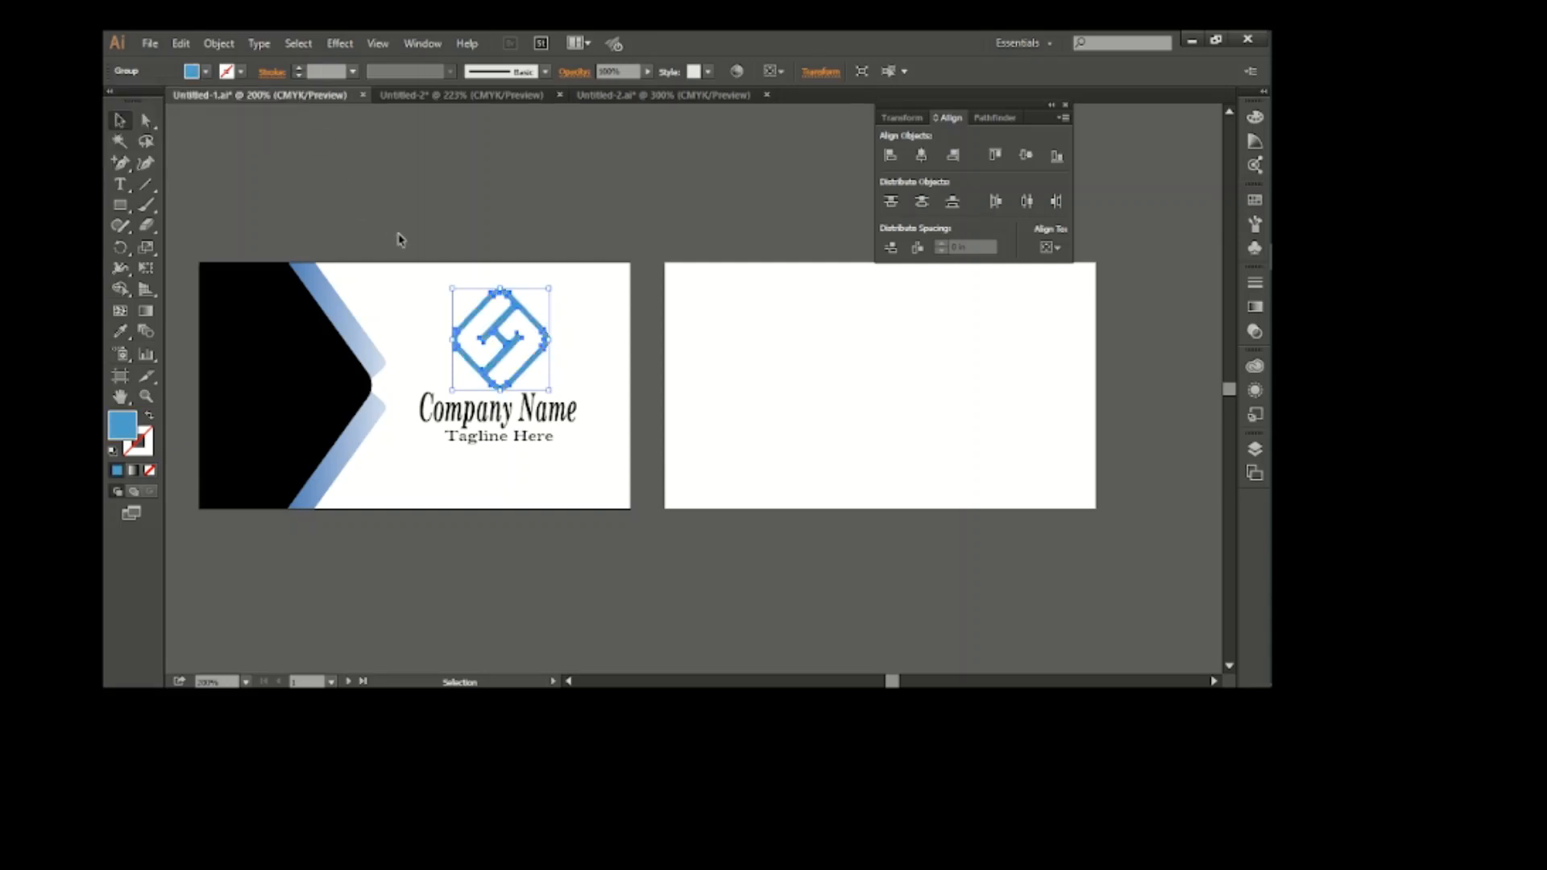
click(400, 243)
Step: Group the logo with its company name and tagline, and centre the group vertically on the artboard
drag(550, 437, 569, 458)
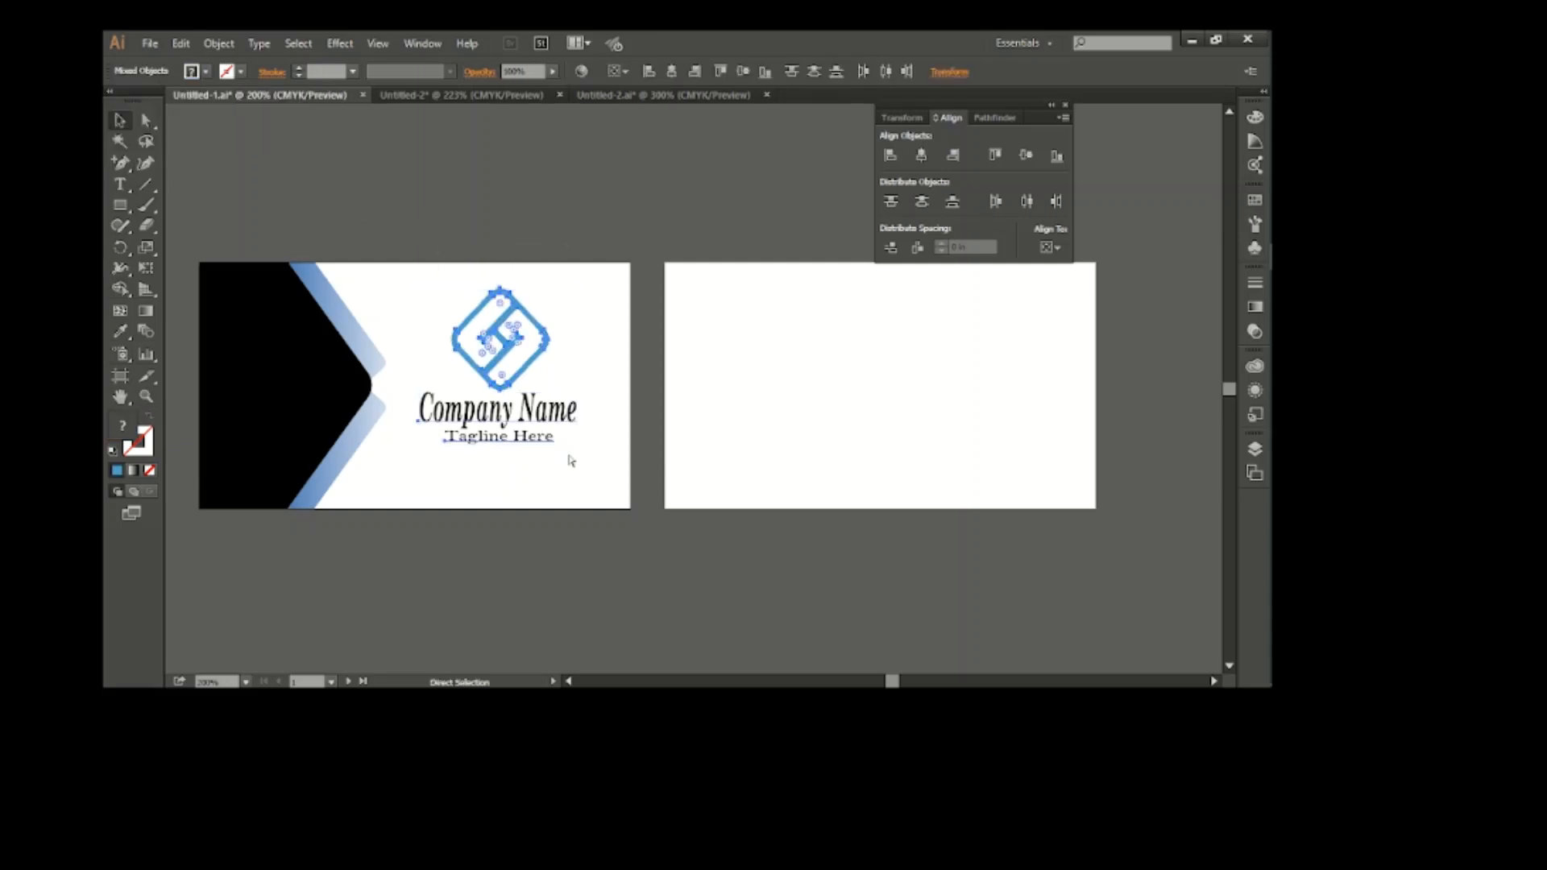
key(ctrl+g)
click(1061, 260)
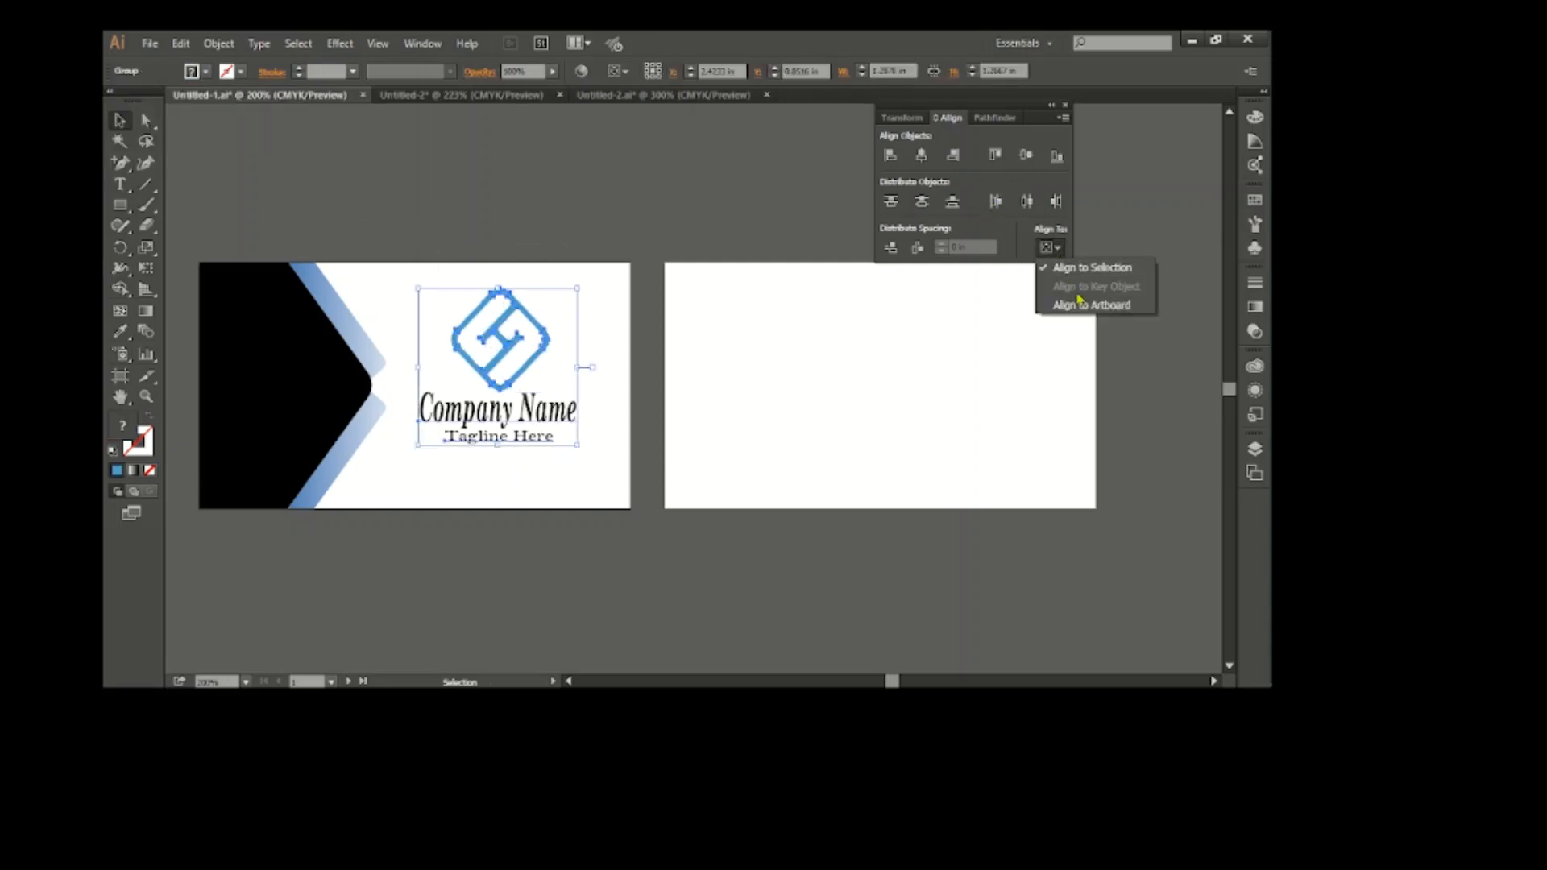
click(1084, 301)
click(1026, 155)
click(704, 393)
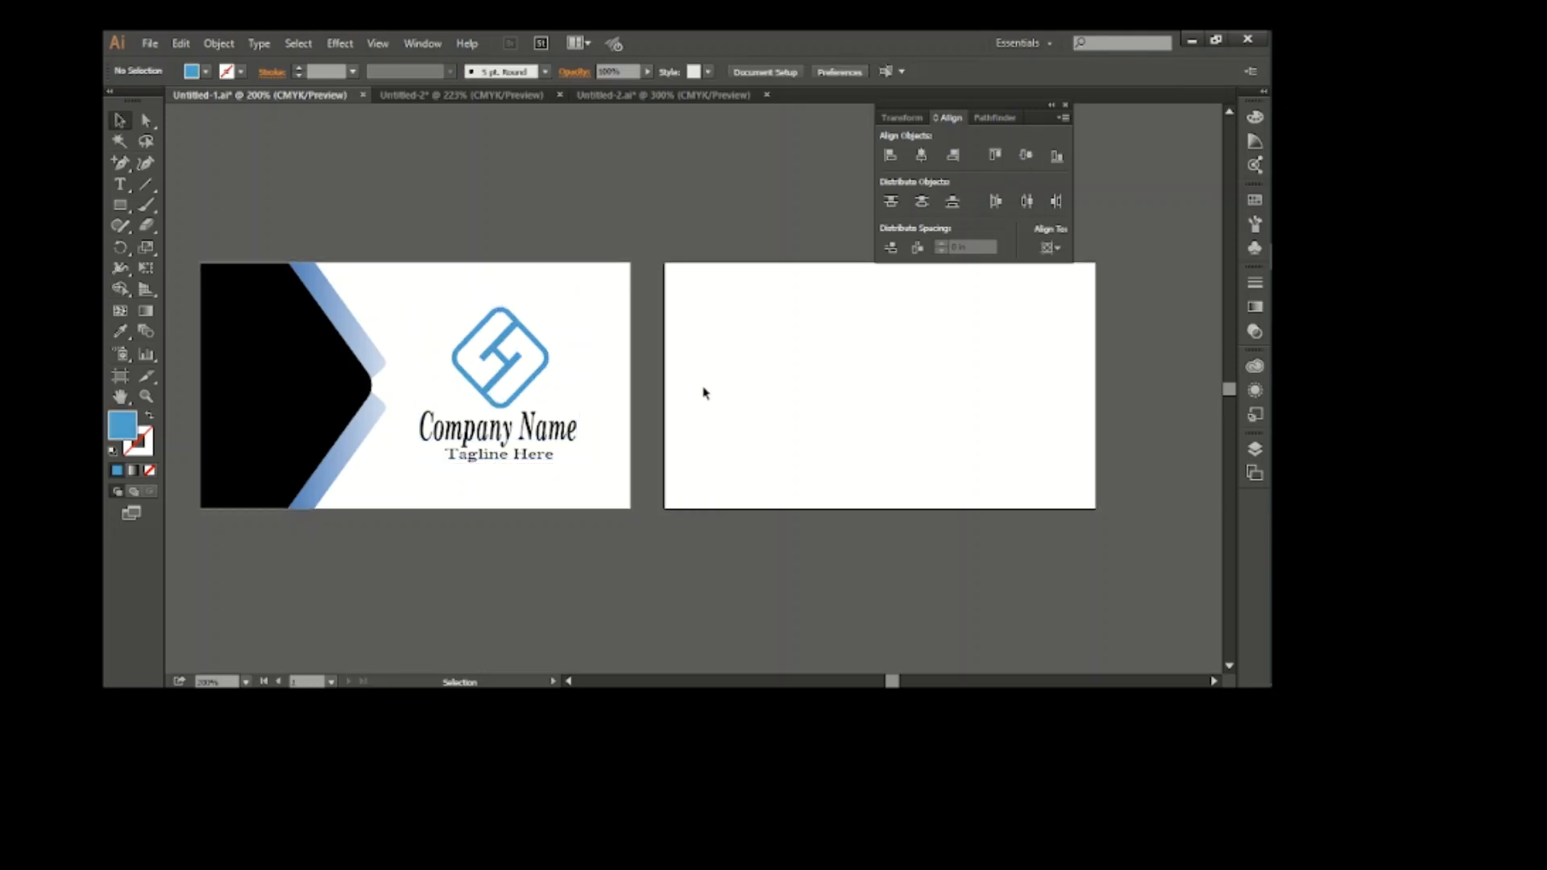
Step: Bring the QR code from Untitled-2 onto the black shape at about 0.67 in wide and centre it vertically
click(428, 97)
drag(585, 430, 268, 103)
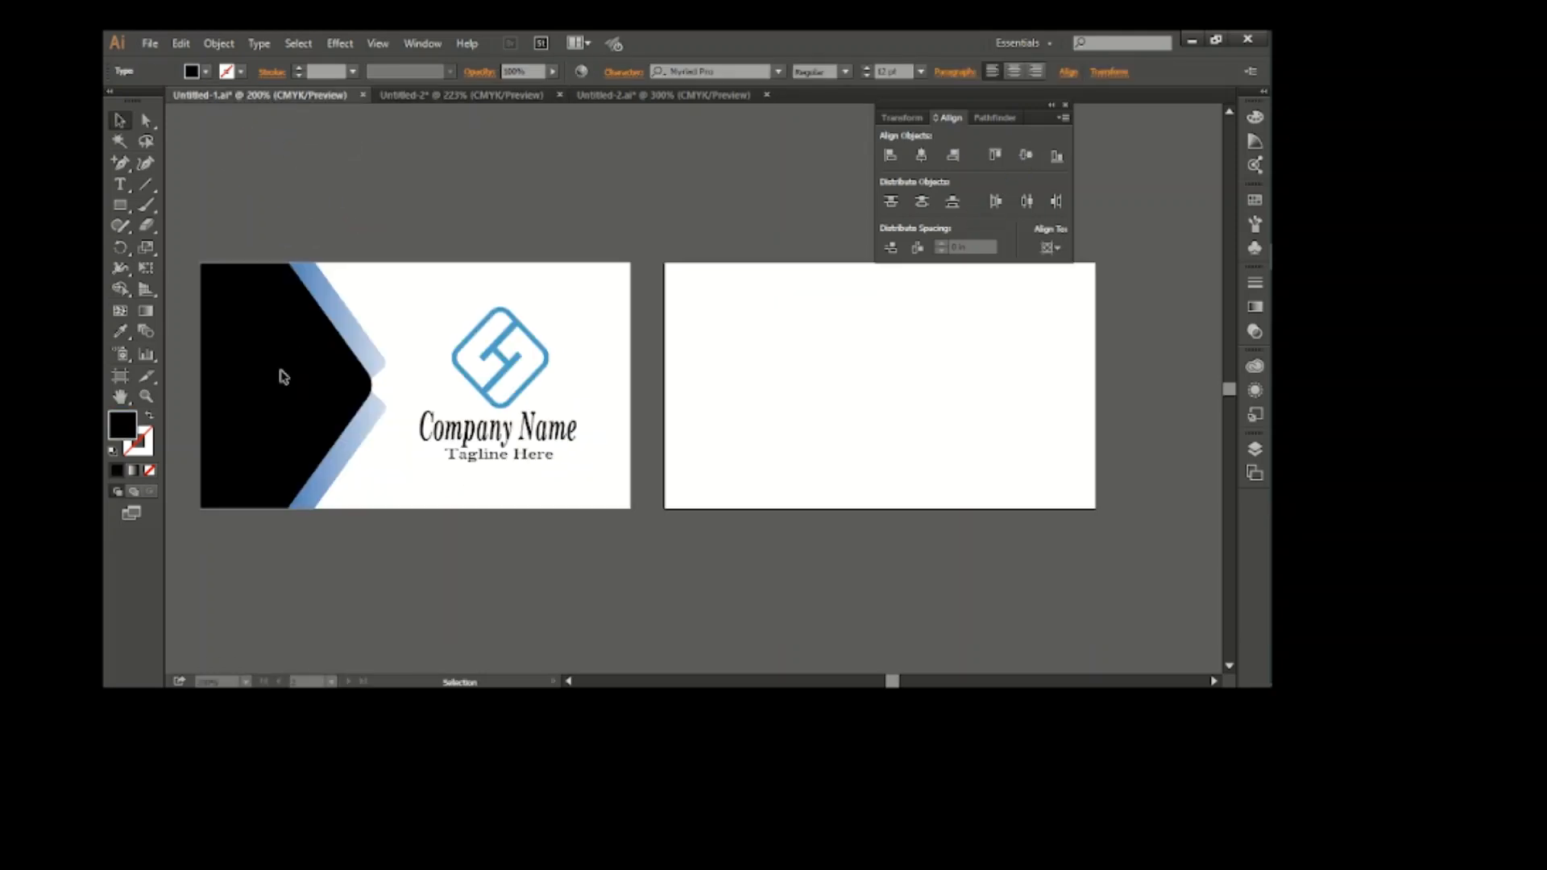
drag(283, 376, 286, 379)
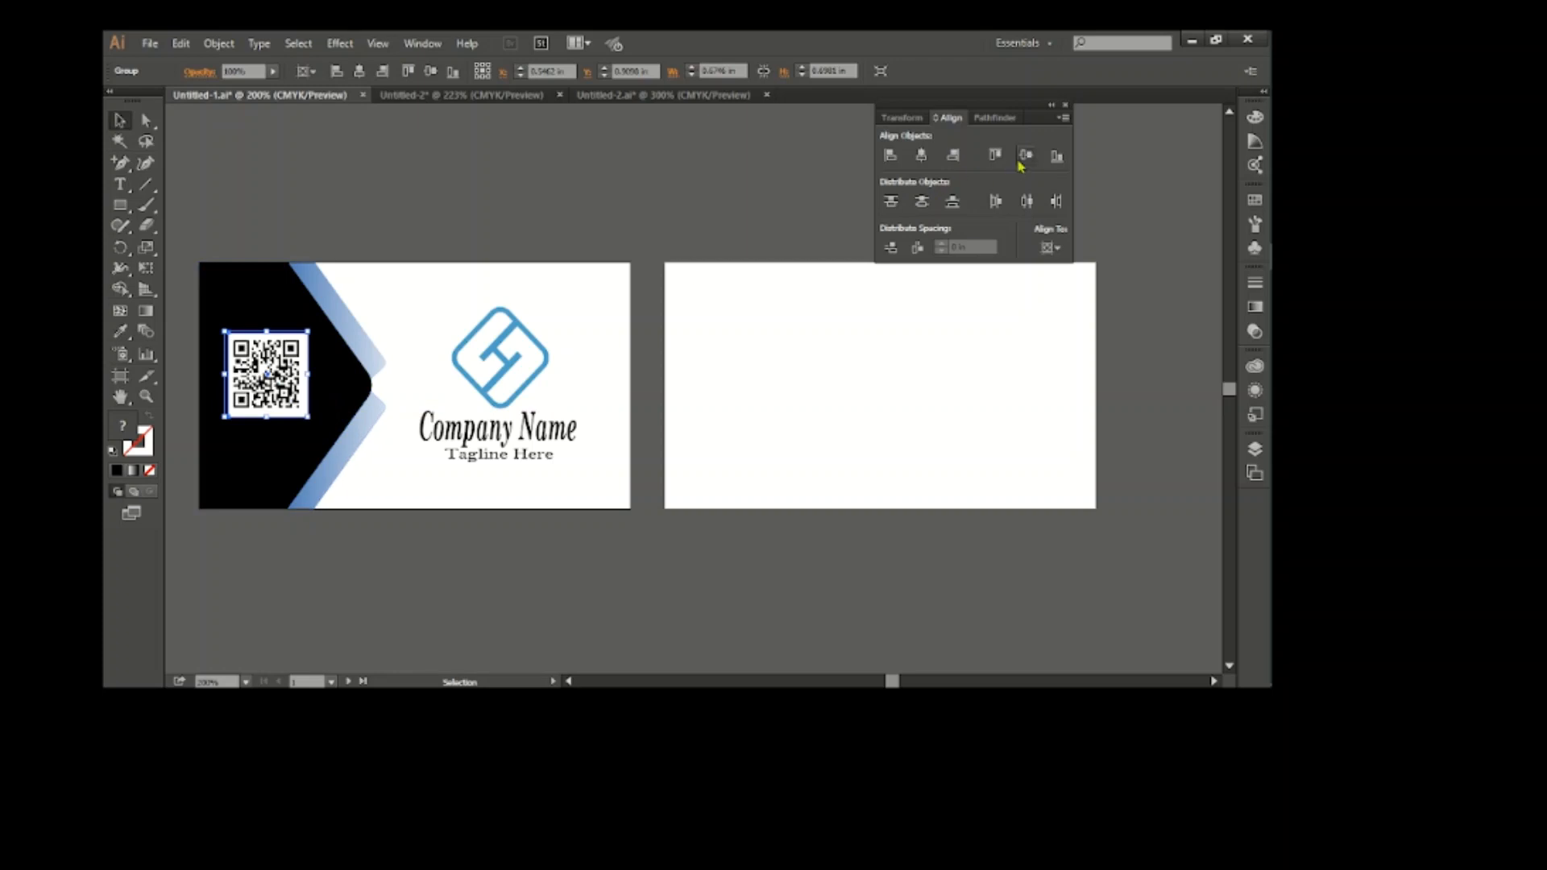
click(728, 352)
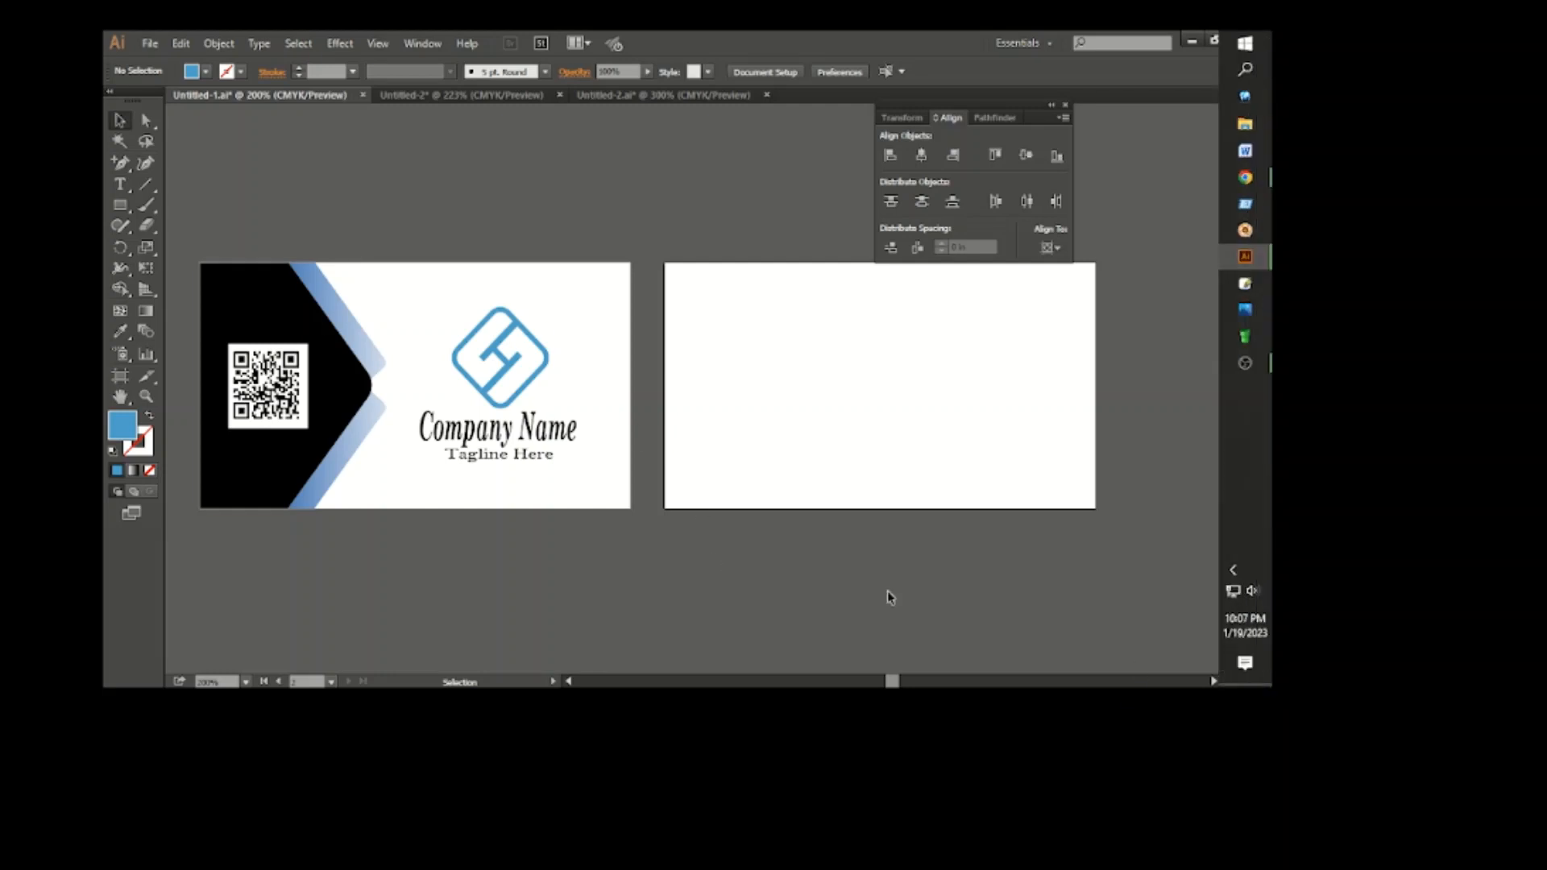
Step: Copy the front's black and blue gradient shapes onto the second artboard and reflect them left to right
drag(367, 387, 1013, 387)
right_click(928, 383)
mouse_move(973, 588)
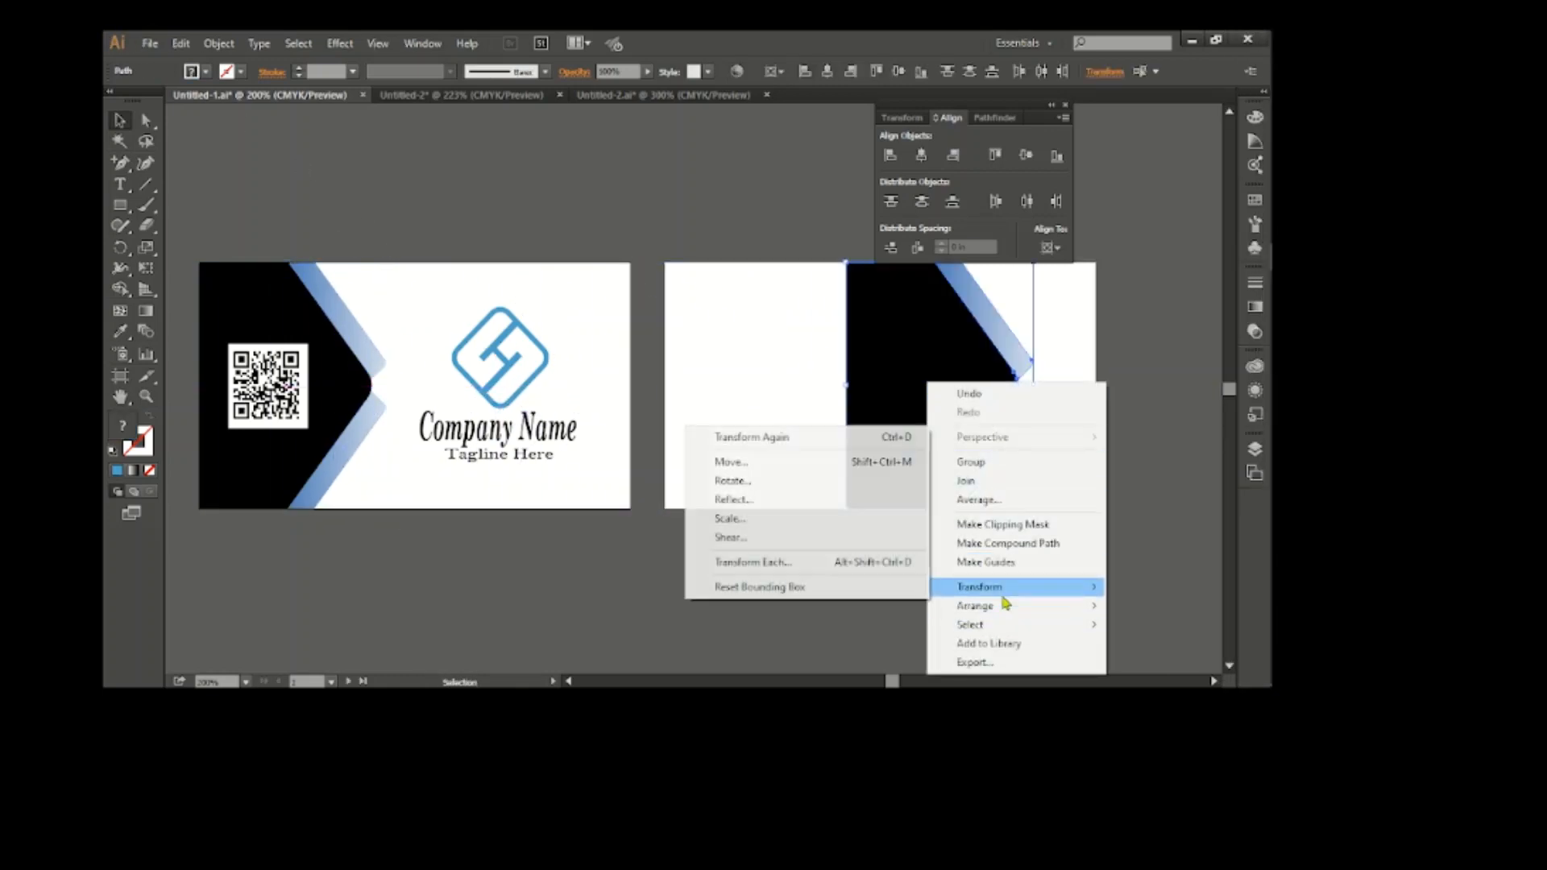
click(775, 491)
key(Return)
scroll(853, 468, up, 1)
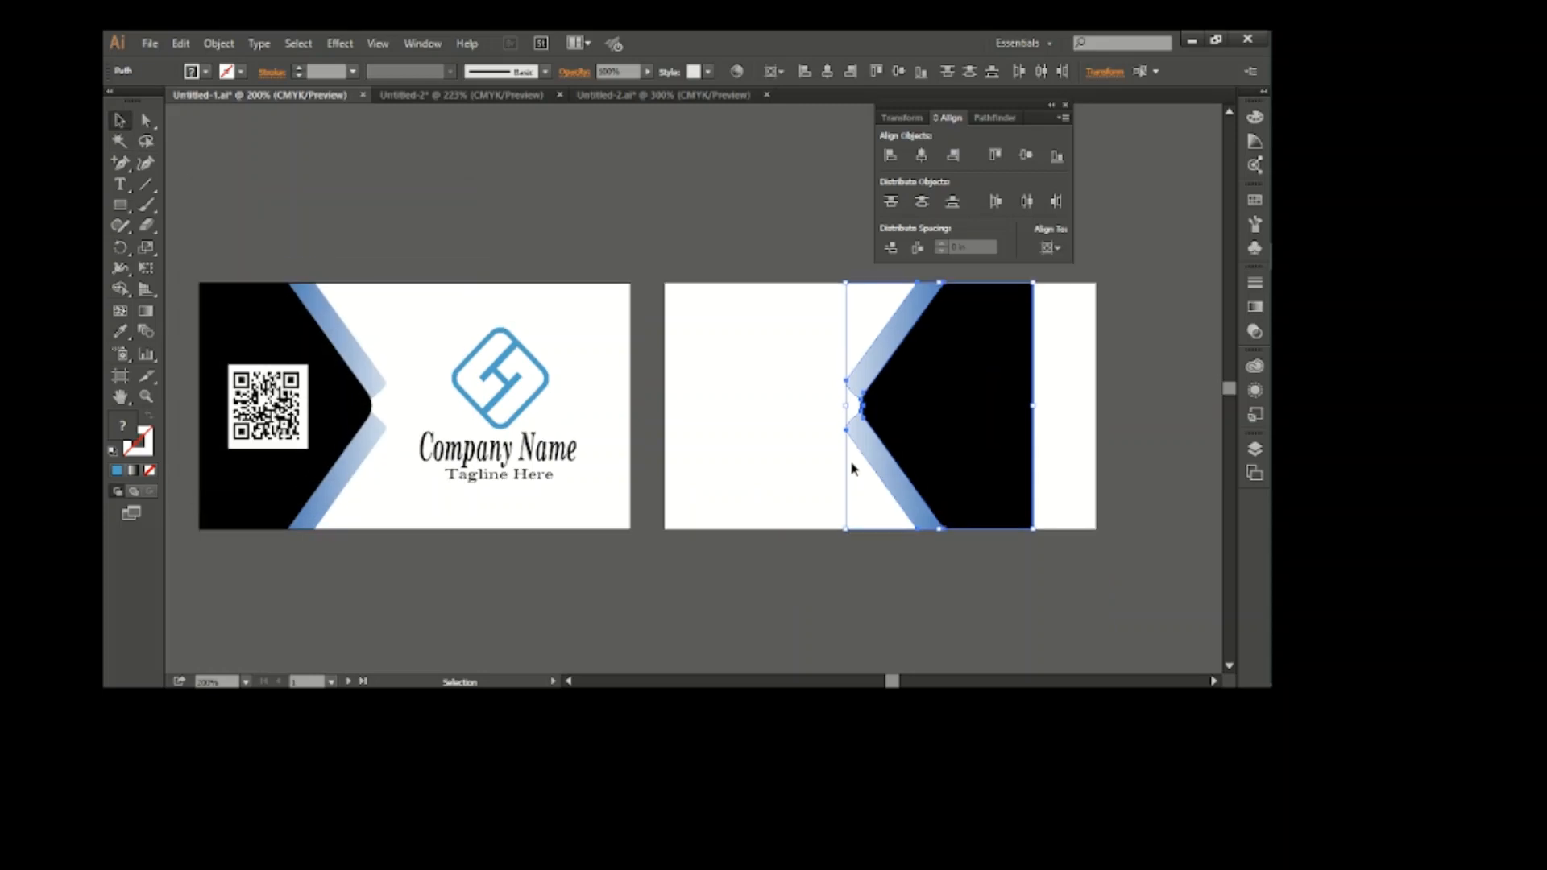
Step: Move the mirrored shapes sideways until the black shape sits flush with the second artboard's right edge
key(Right)
key(Right)
key(Right)
key(Right)
key(Right)
key(Right)
key(Right)
key(Right)
key(Right)
key(Right)
key(Right)
key(Right)
key(Right)
key(Right)
key(Right)
key(Right)
key(Right)
key(Right)
key(Right)
key(Right)
click(923, 592)
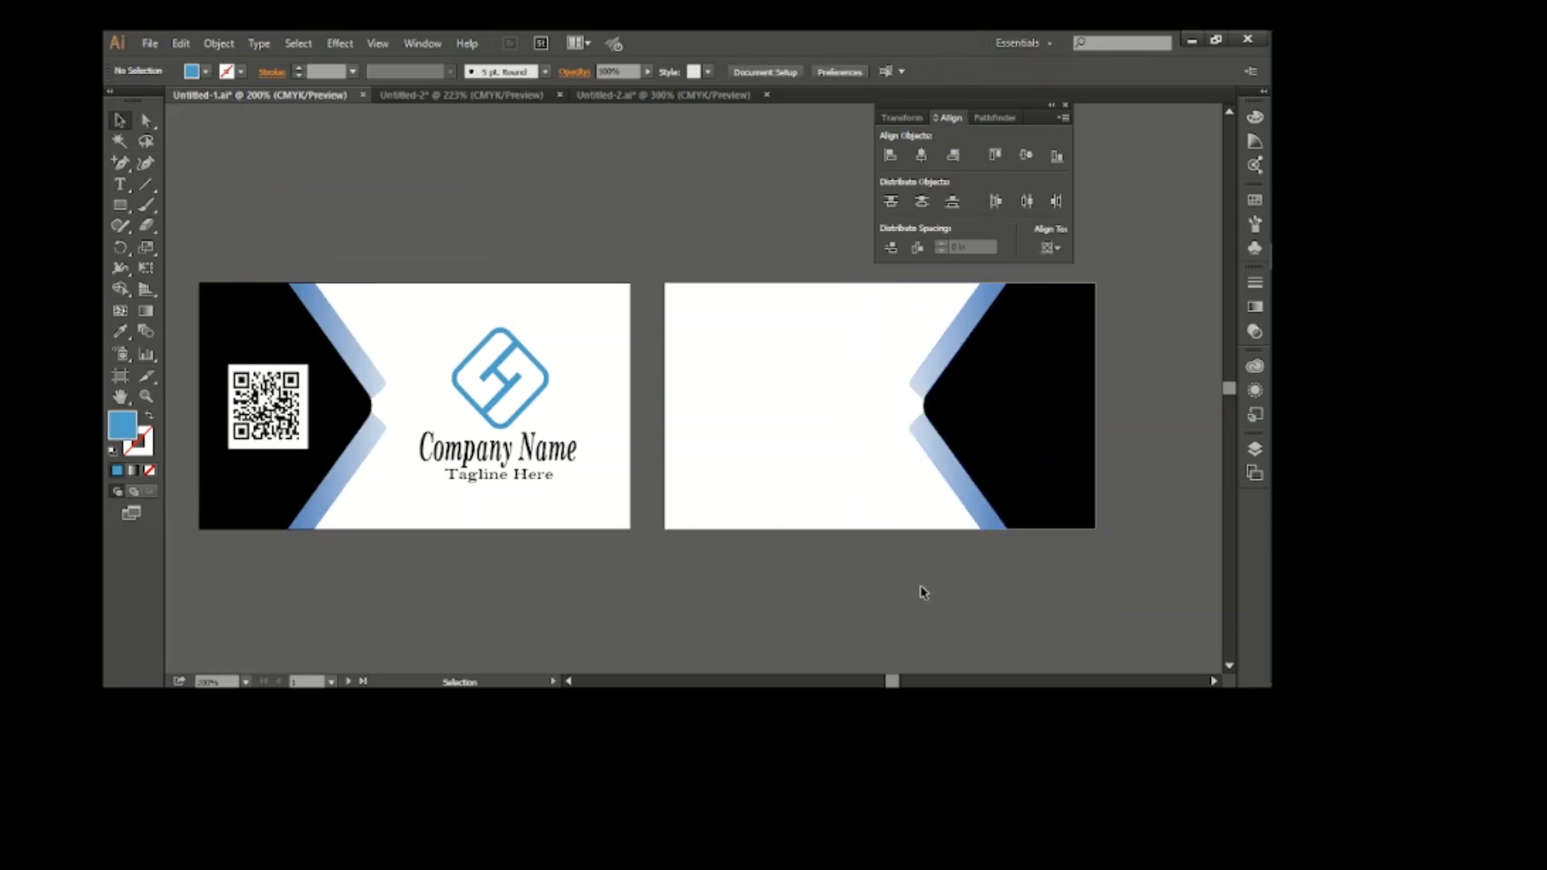
click(963, 494)
click(1048, 584)
click(943, 478)
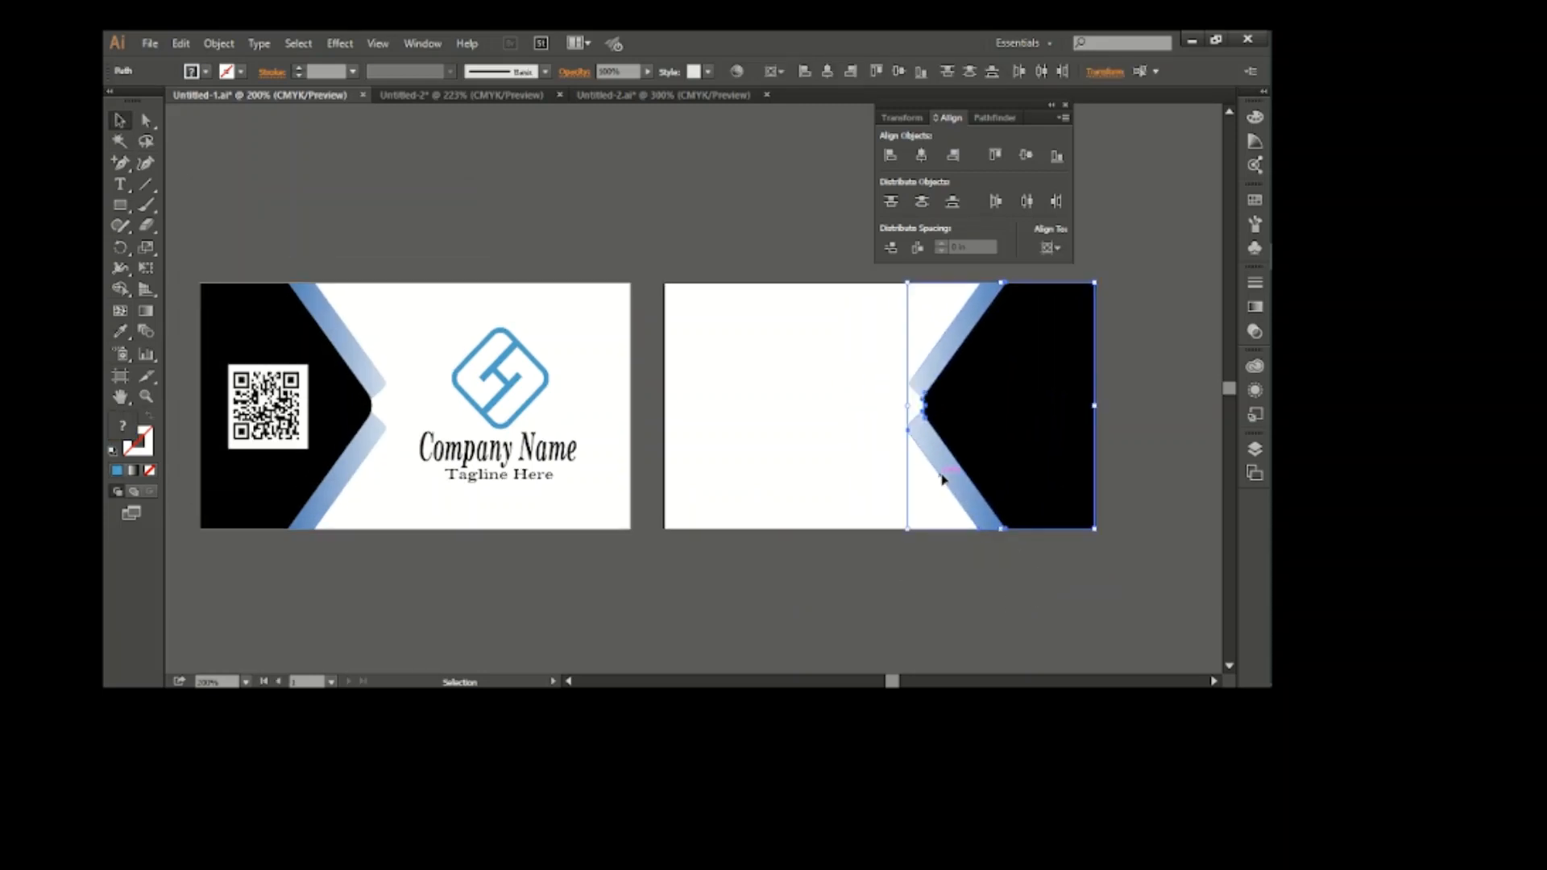
click(993, 626)
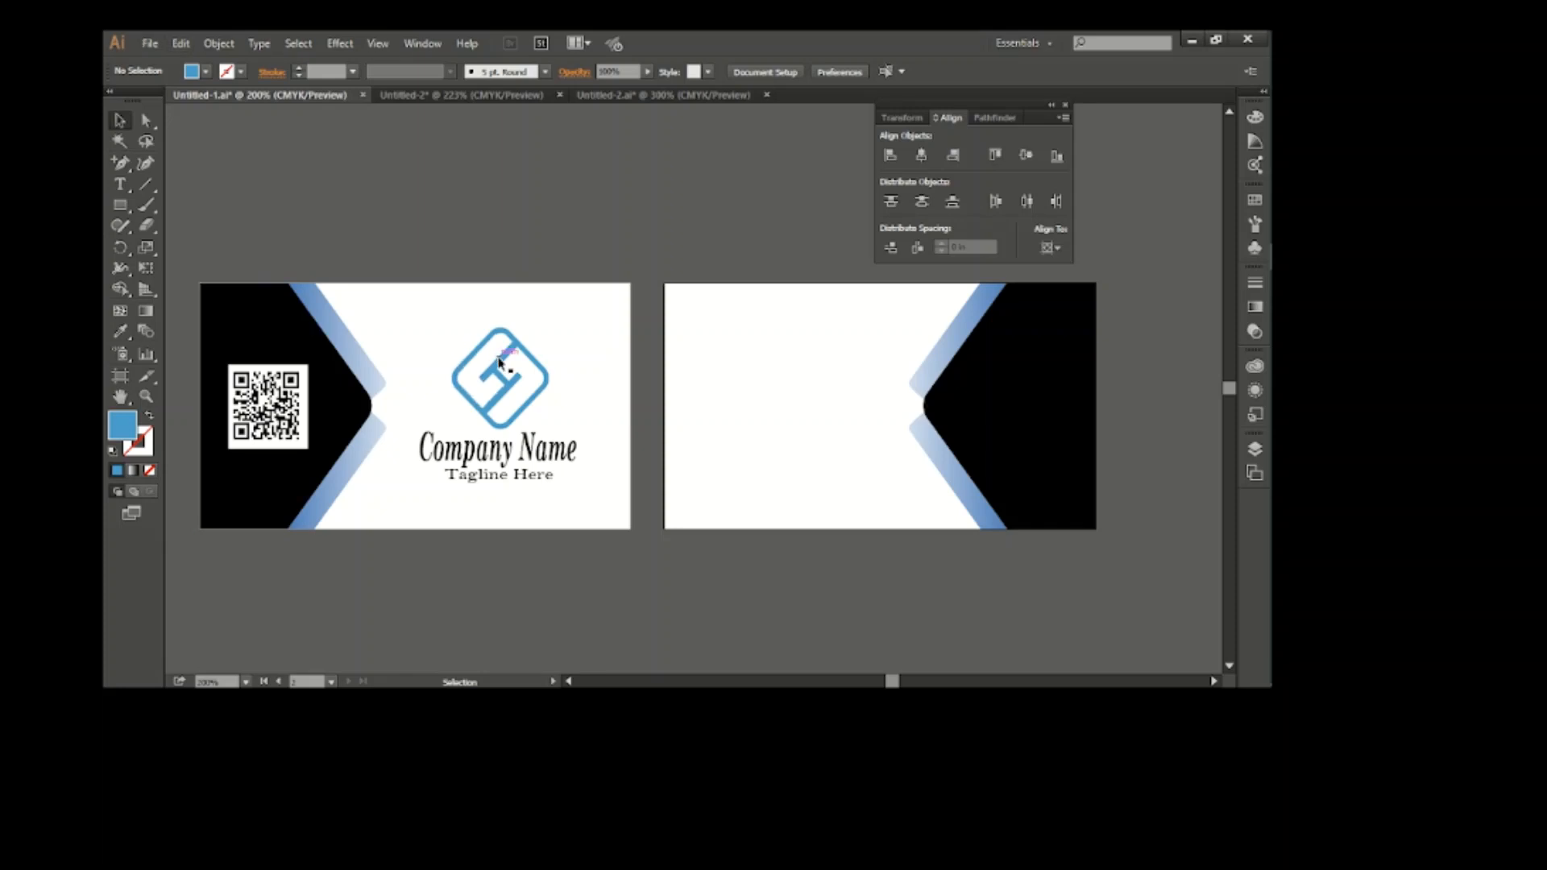
Step: Copy the logo, company name and tagline onto the second artboard's white area and convert the copied company name to ungrouped outlines
drag(501, 362, 790, 360)
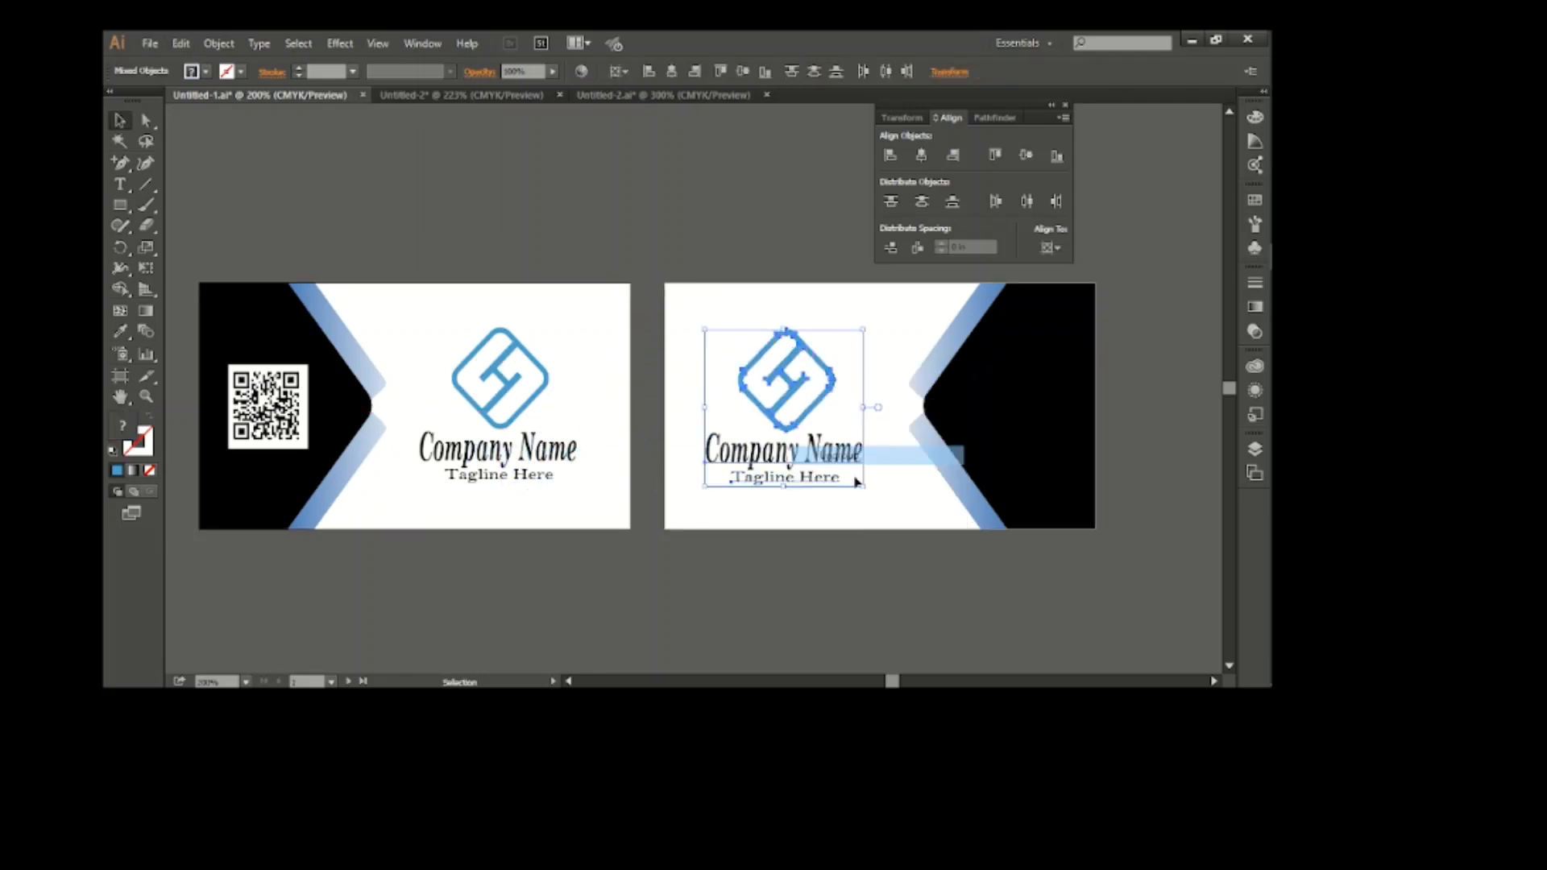
click(866, 523)
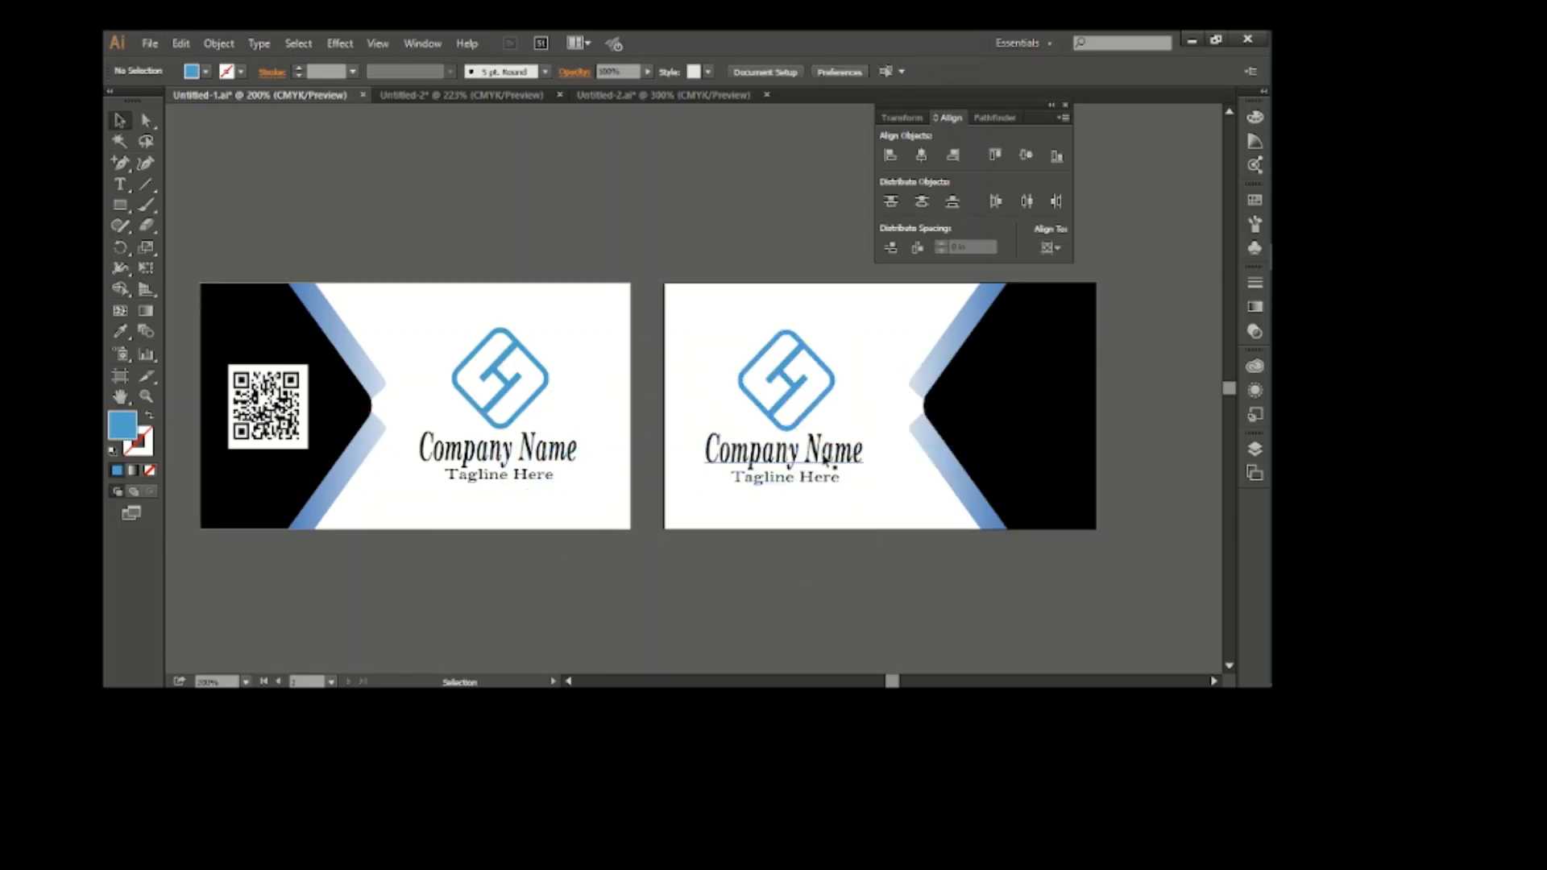
right_click(824, 457)
click(872, 571)
right_click(817, 449)
click(870, 550)
Step: Fill the copied word "Name" with light blue, and the word "Company" and the tagline with white
drag(886, 465, 789, 456)
click(191, 72)
click(223, 115)
click(203, 72)
click(138, 102)
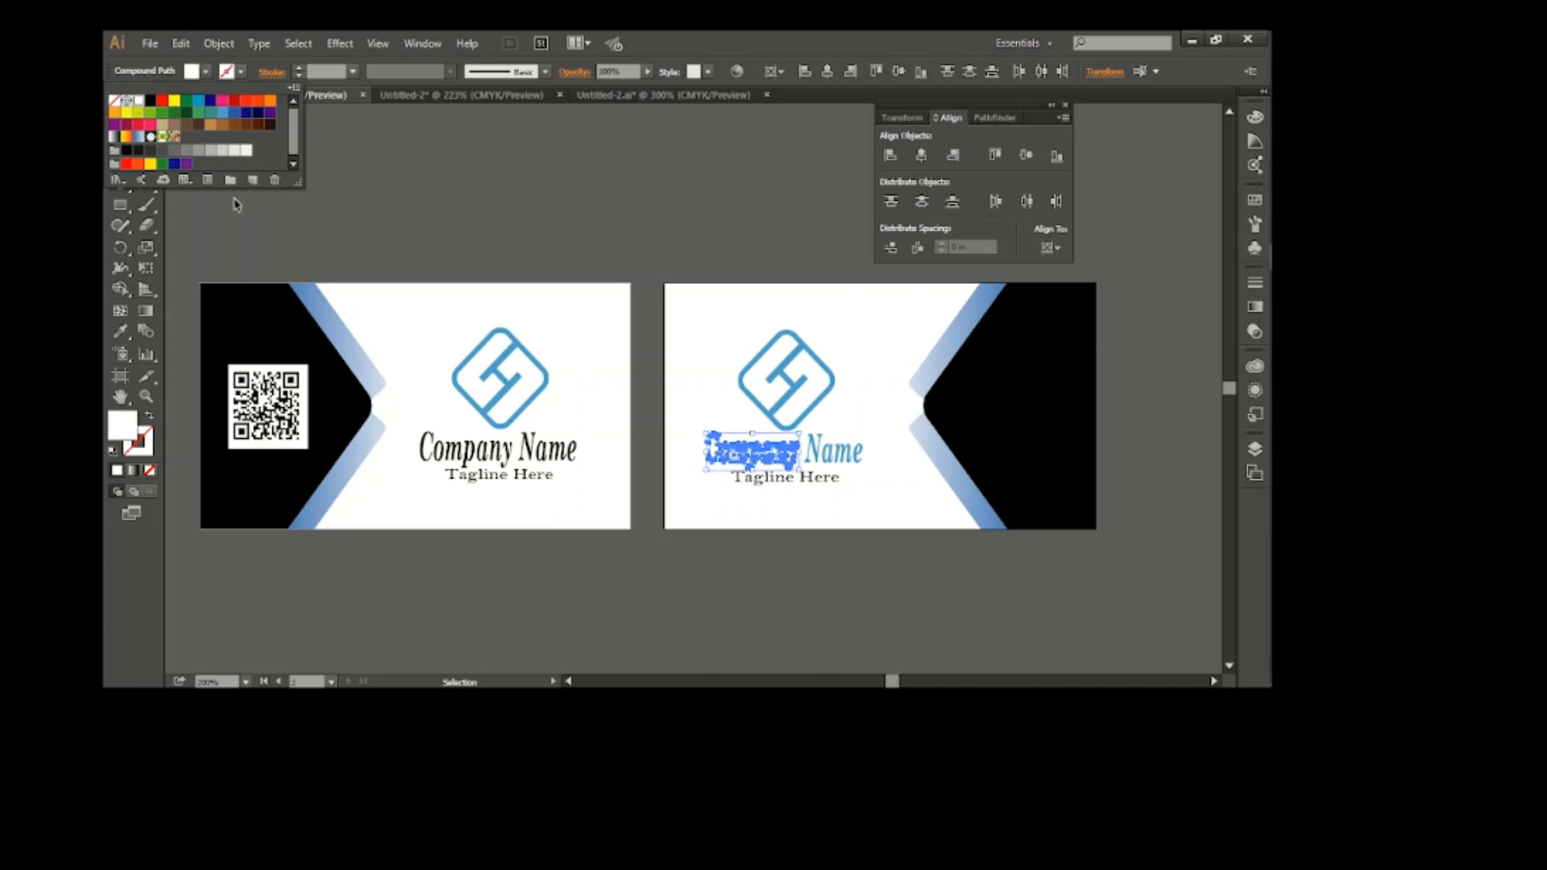
click(779, 474)
click(194, 72)
click(138, 102)
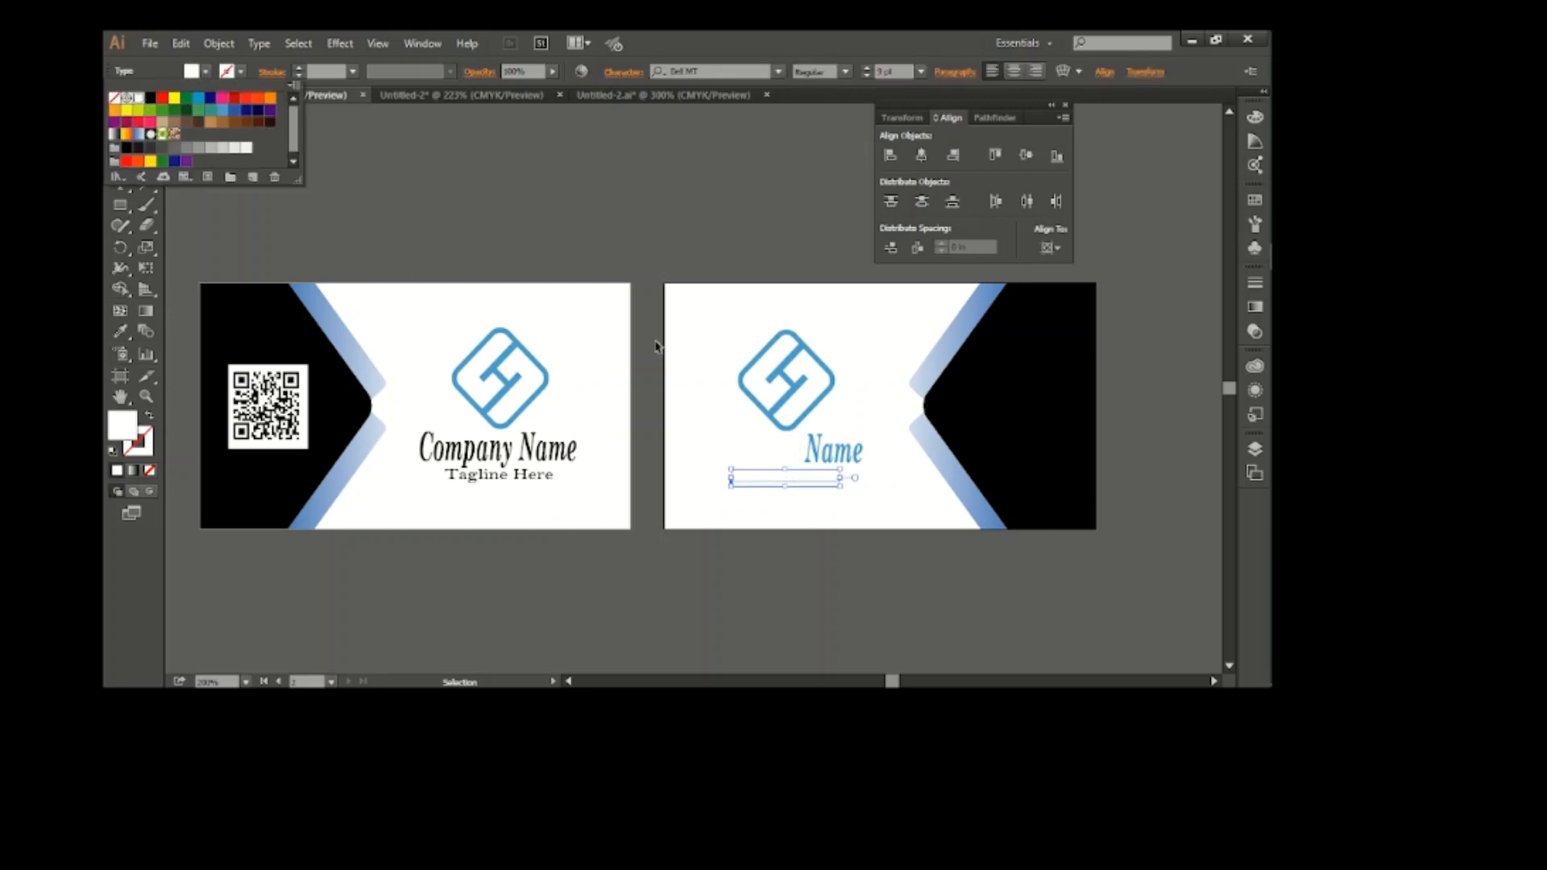
Step: Group the copied logo and texts, place them on the black shape at about 0.84 in wide, and centre them vertically on the artboard
drag(714, 292, 1071, 457)
key(ctrl+g)
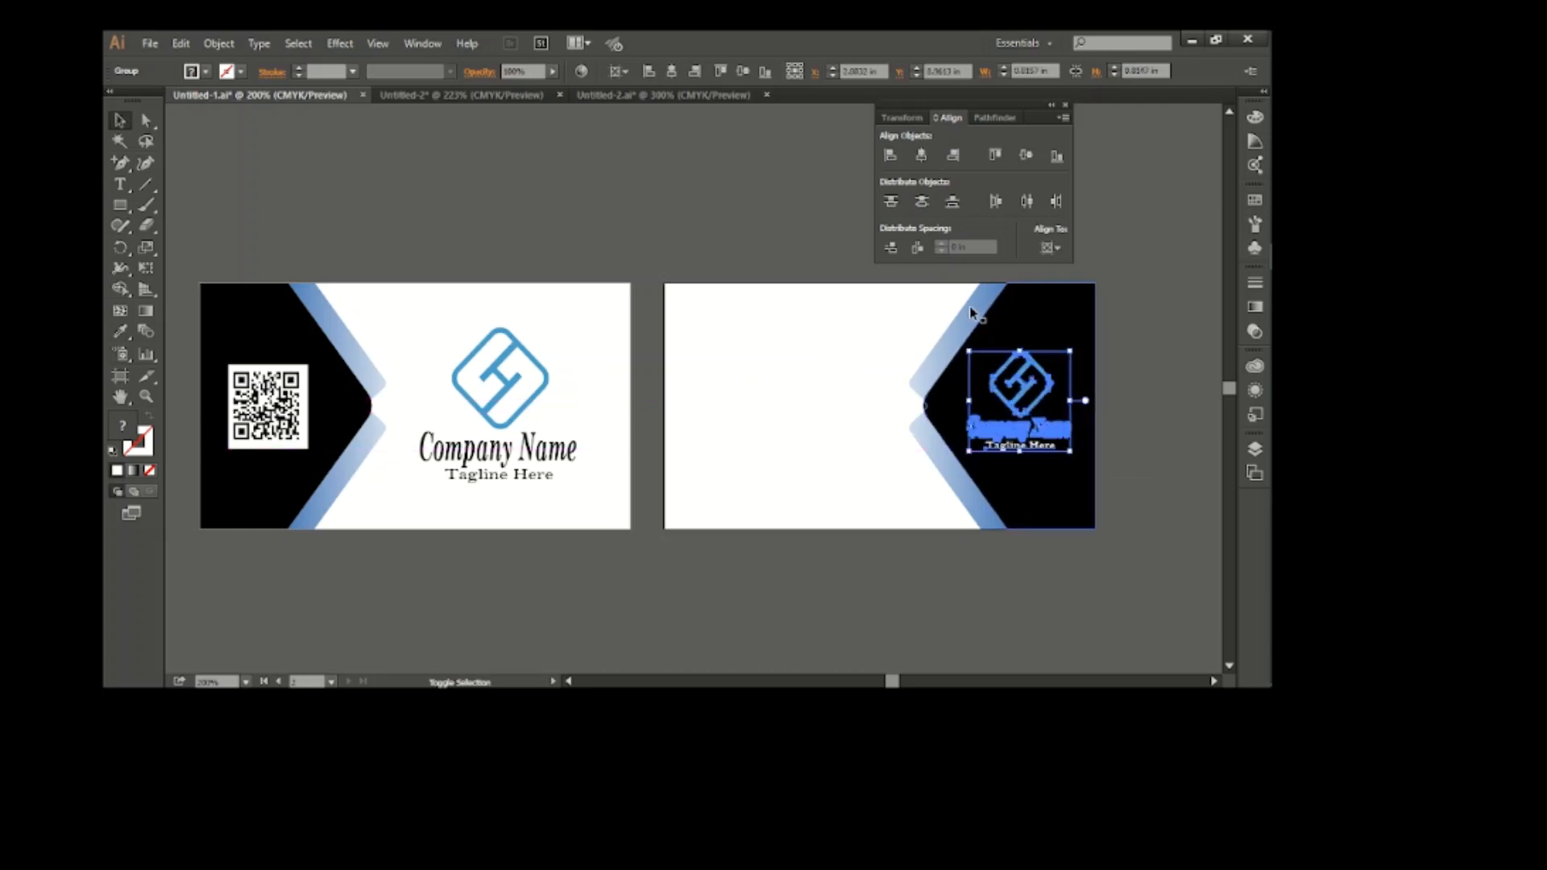
click(743, 426)
click(1010, 402)
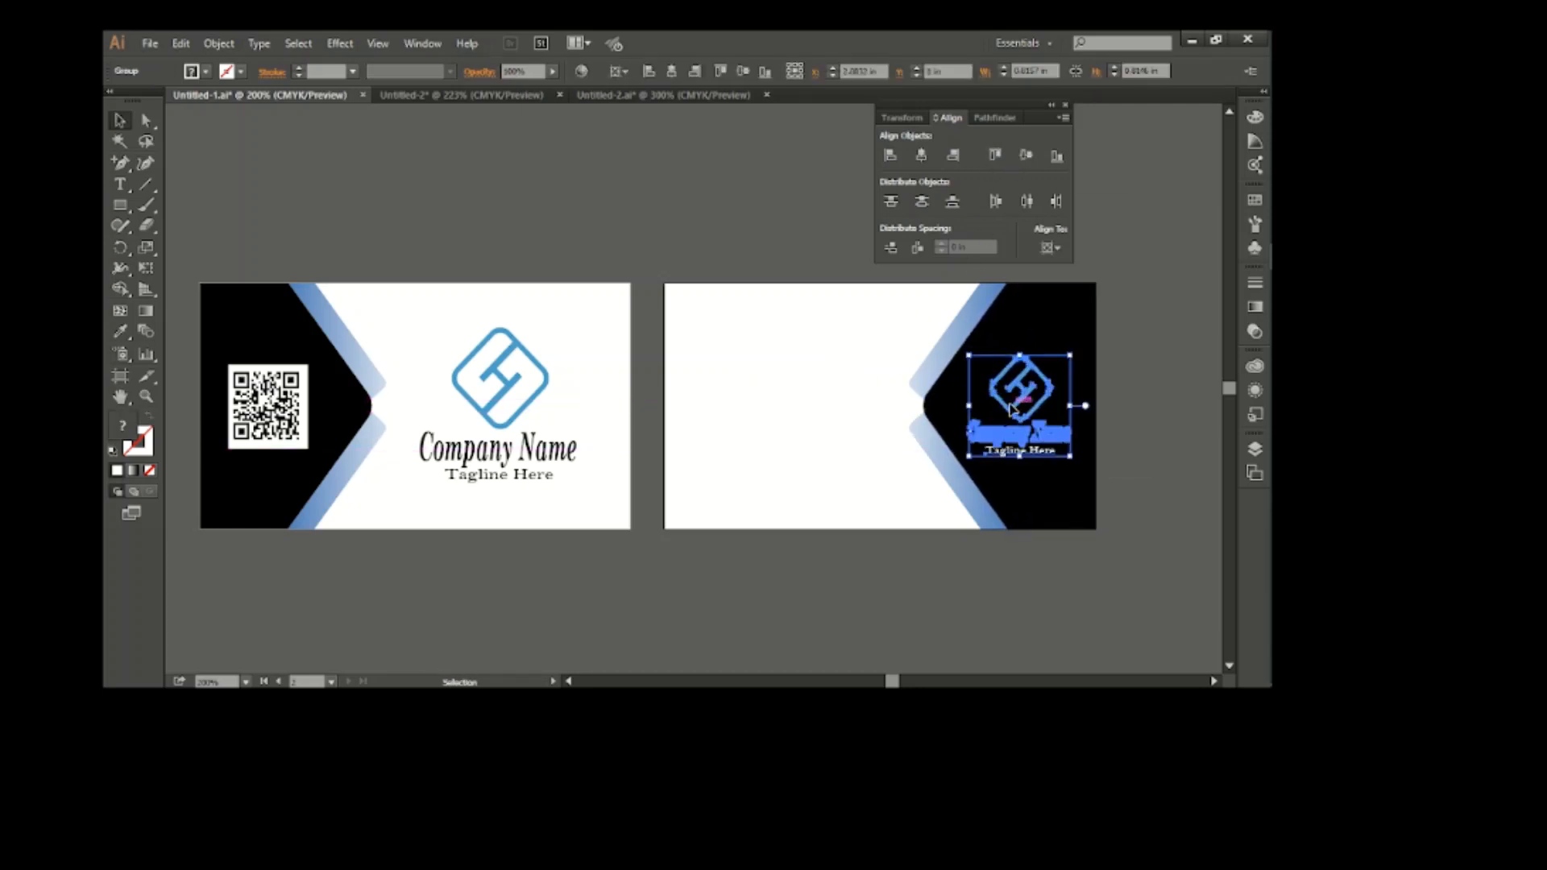
key(Left)
click(701, 487)
Step: Draw a narrow vertical rectangle from the second artboard's top edge near its left side and fill it with light blue
scroll(870, 477, right, 5)
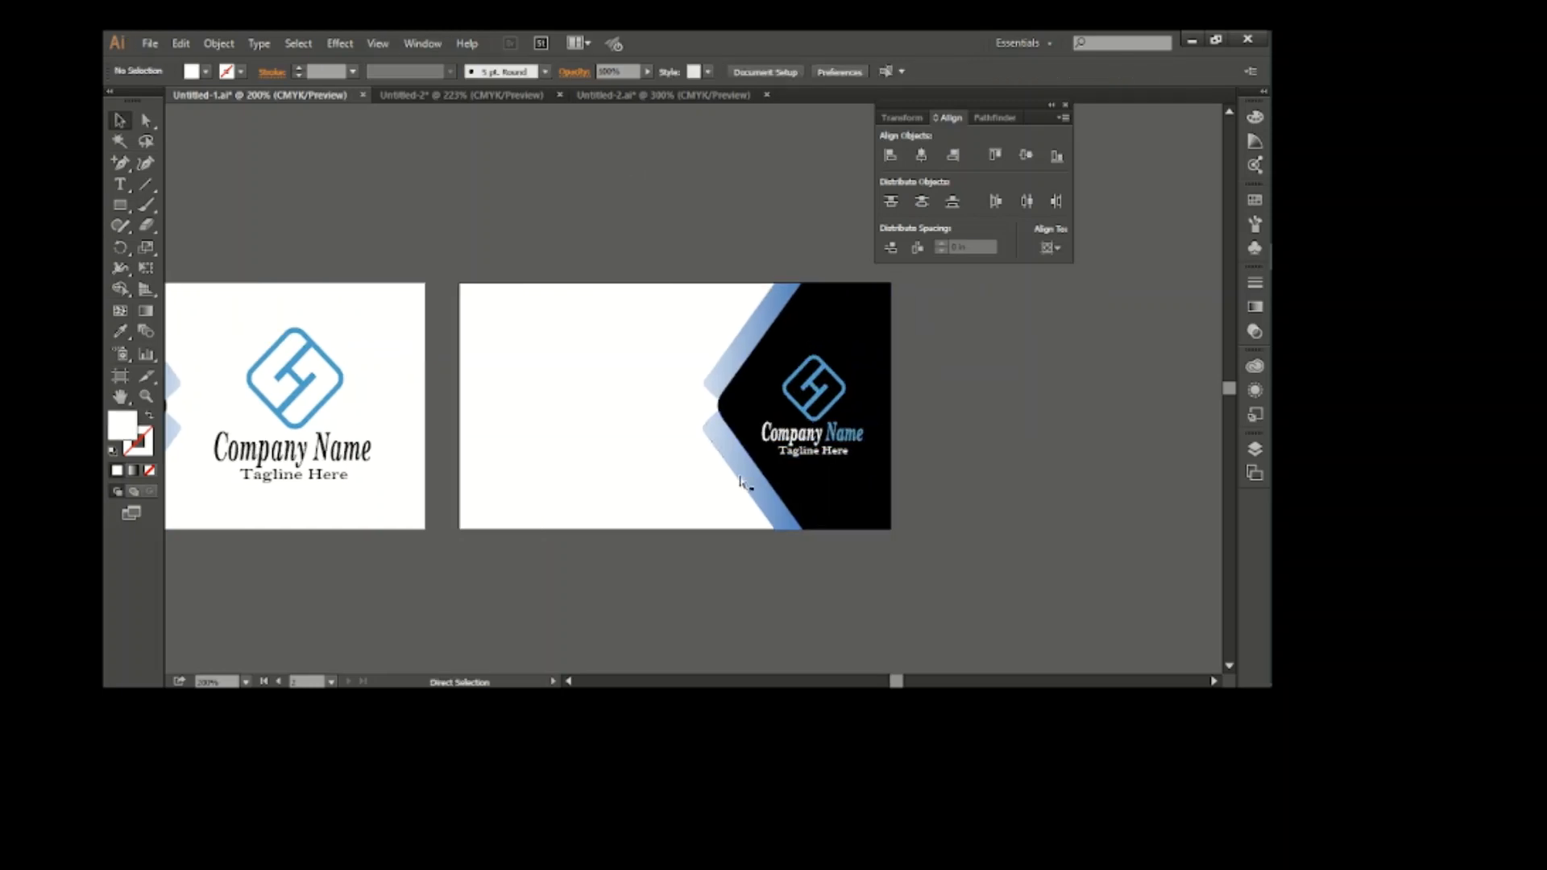
scroll(518, 314, up, 1)
scroll(518, 314, down, 1)
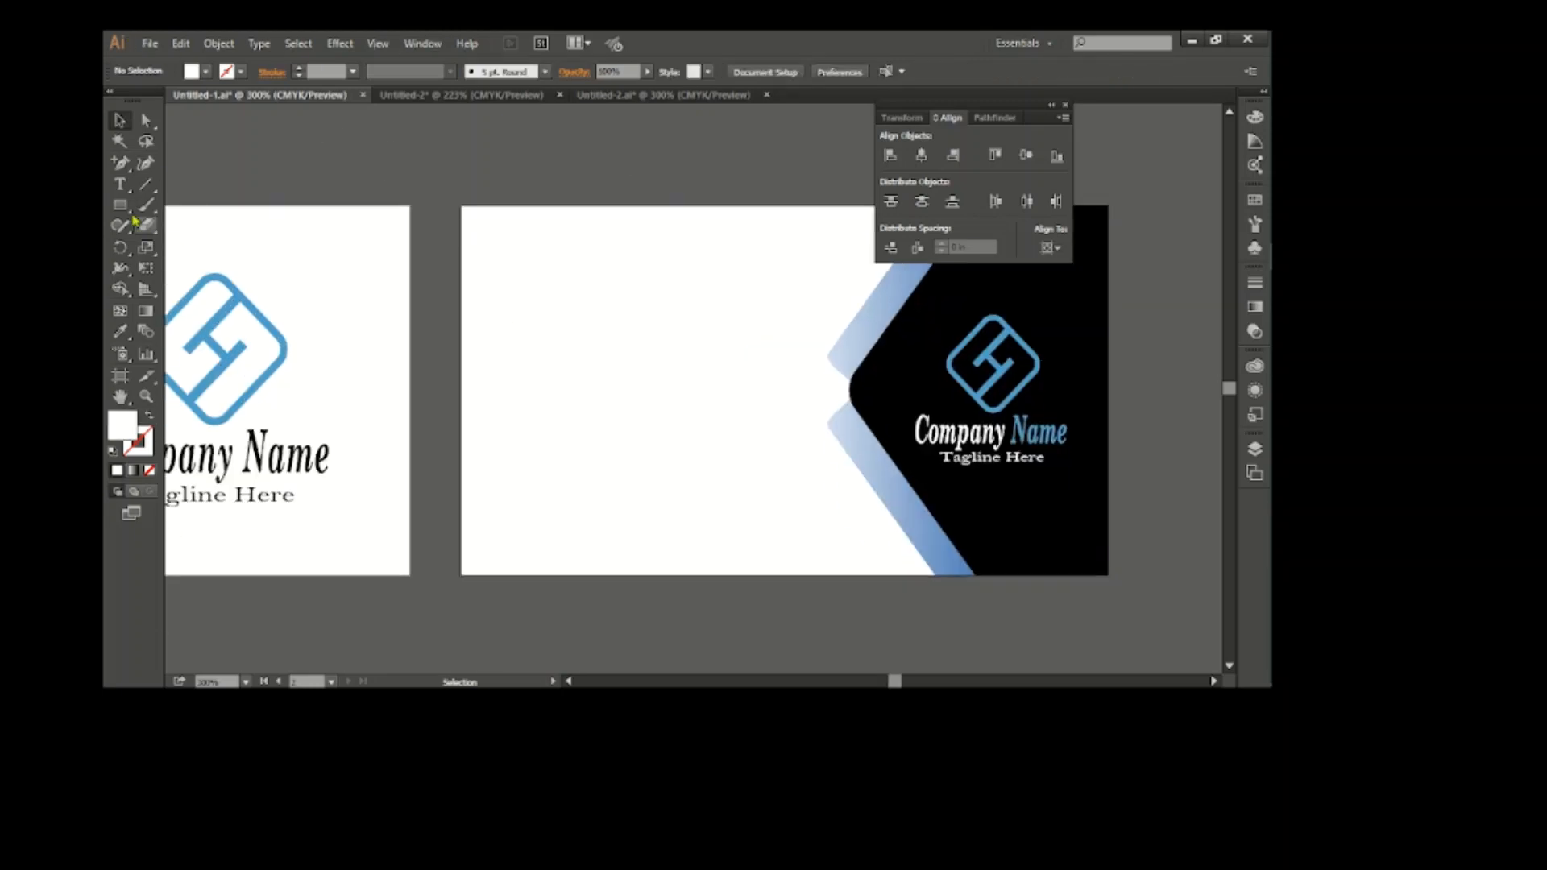
click(120, 206)
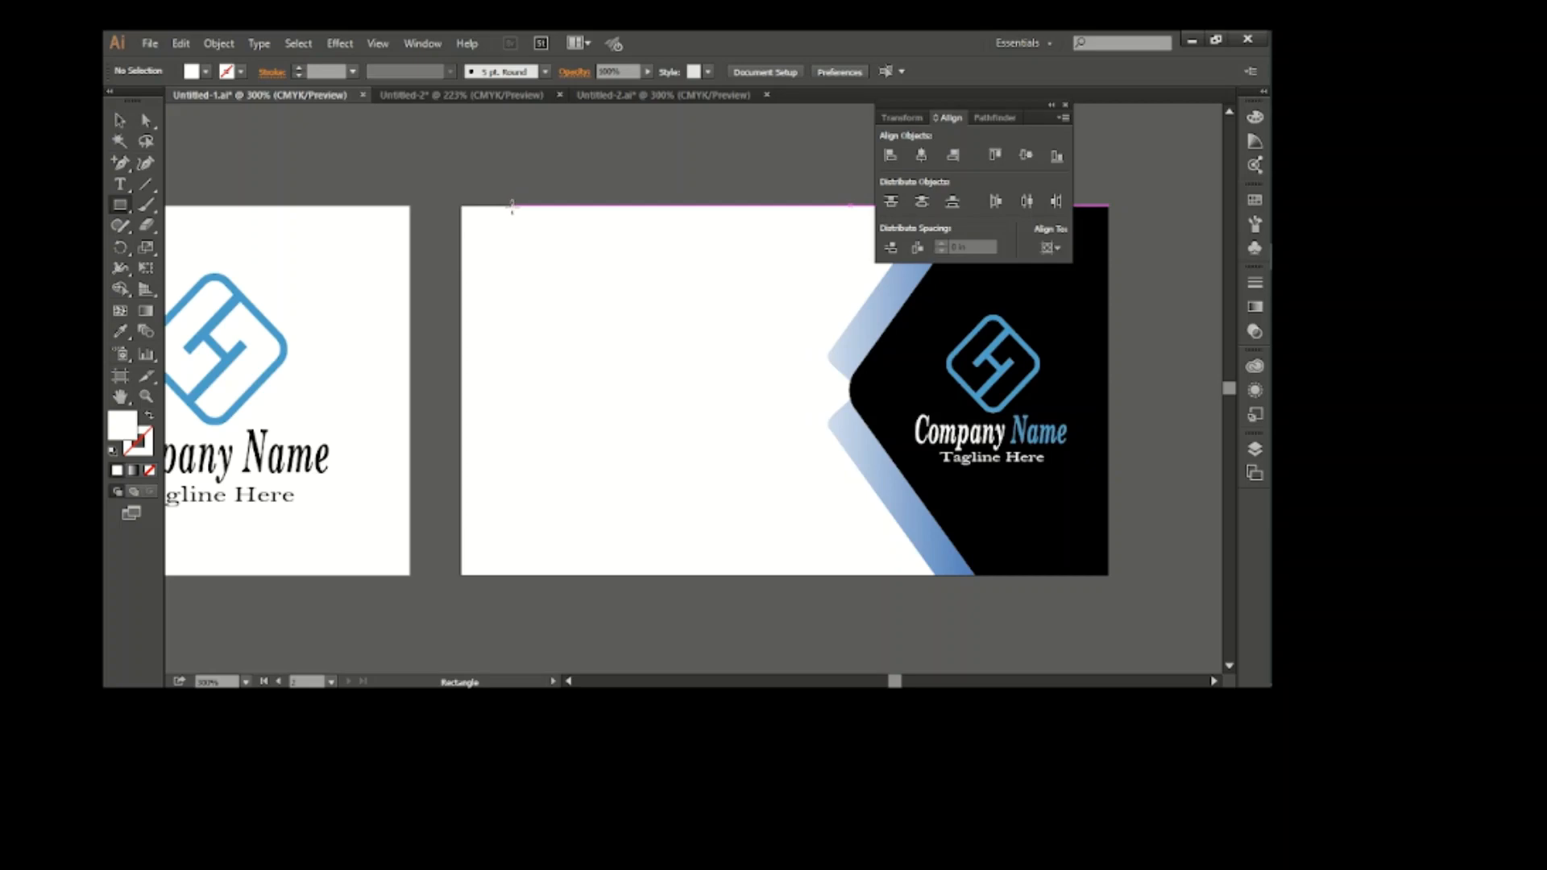
mouse_move(511, 206)
mouse_down()
mouse_move(536, 215)
mouse_move(538, 282)
mouse_up()
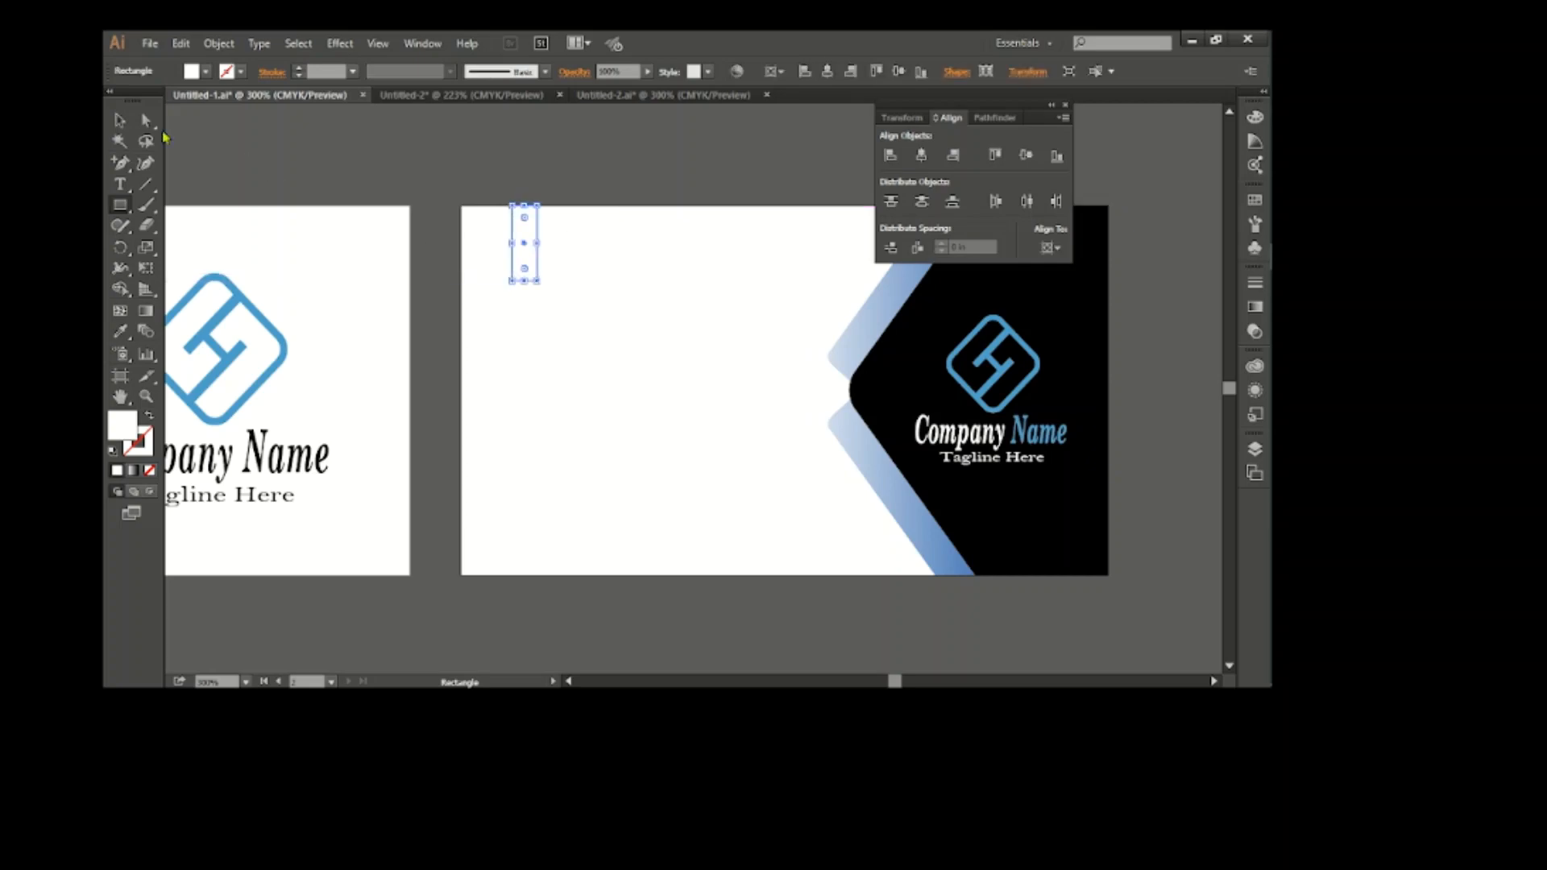
click(146, 120)
click(120, 120)
click(206, 71)
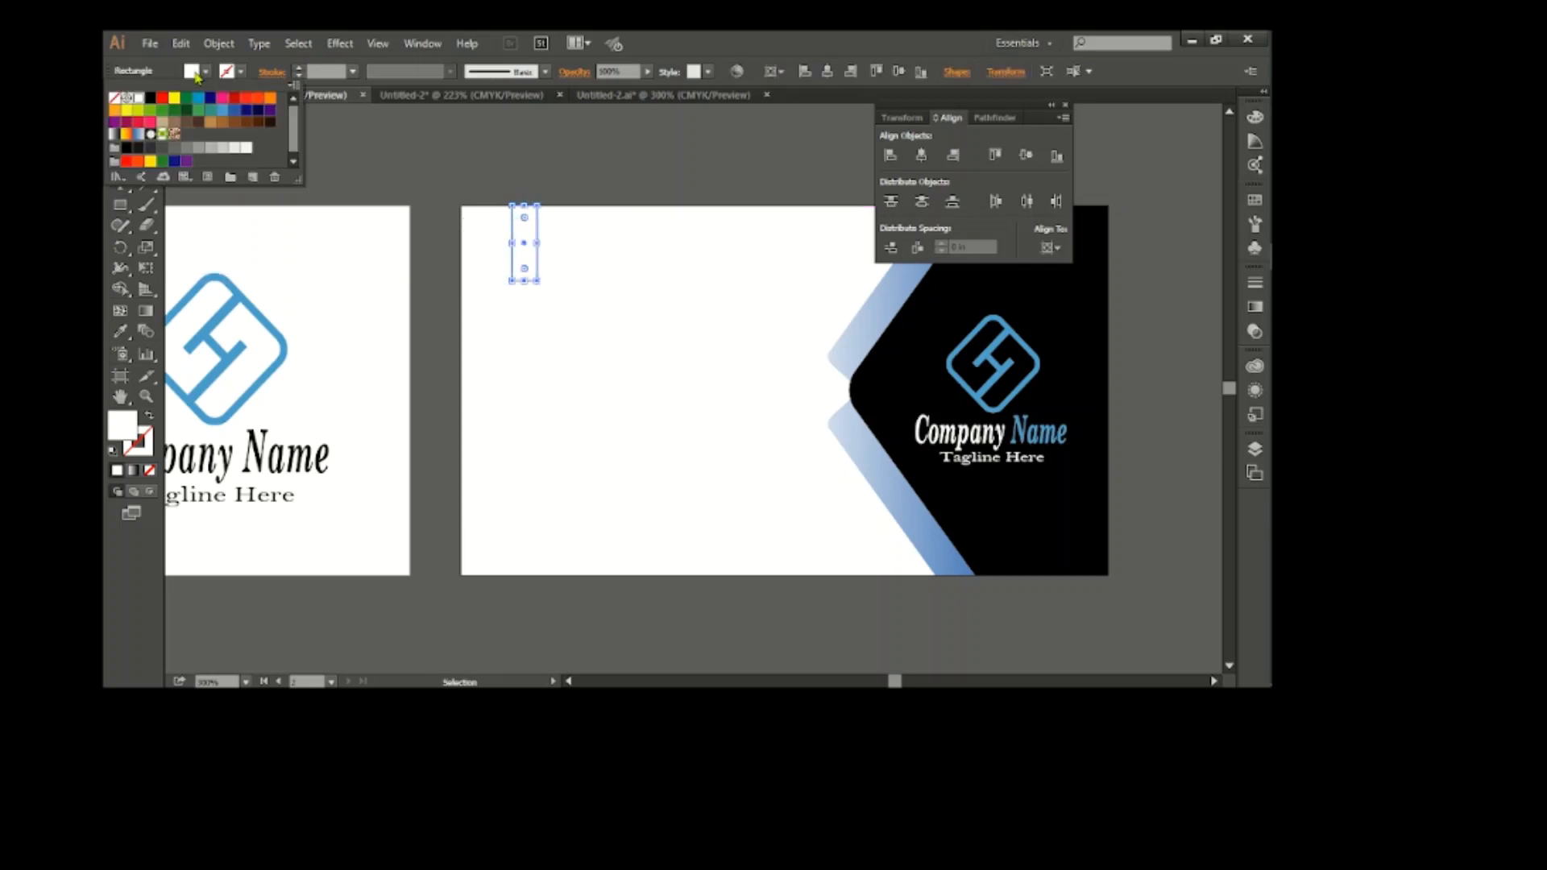
click(222, 109)
click(359, 181)
Step: Fully round the light-blue bar's two lower corners, then shorten it slightly and shift it a little to the right
click(146, 120)
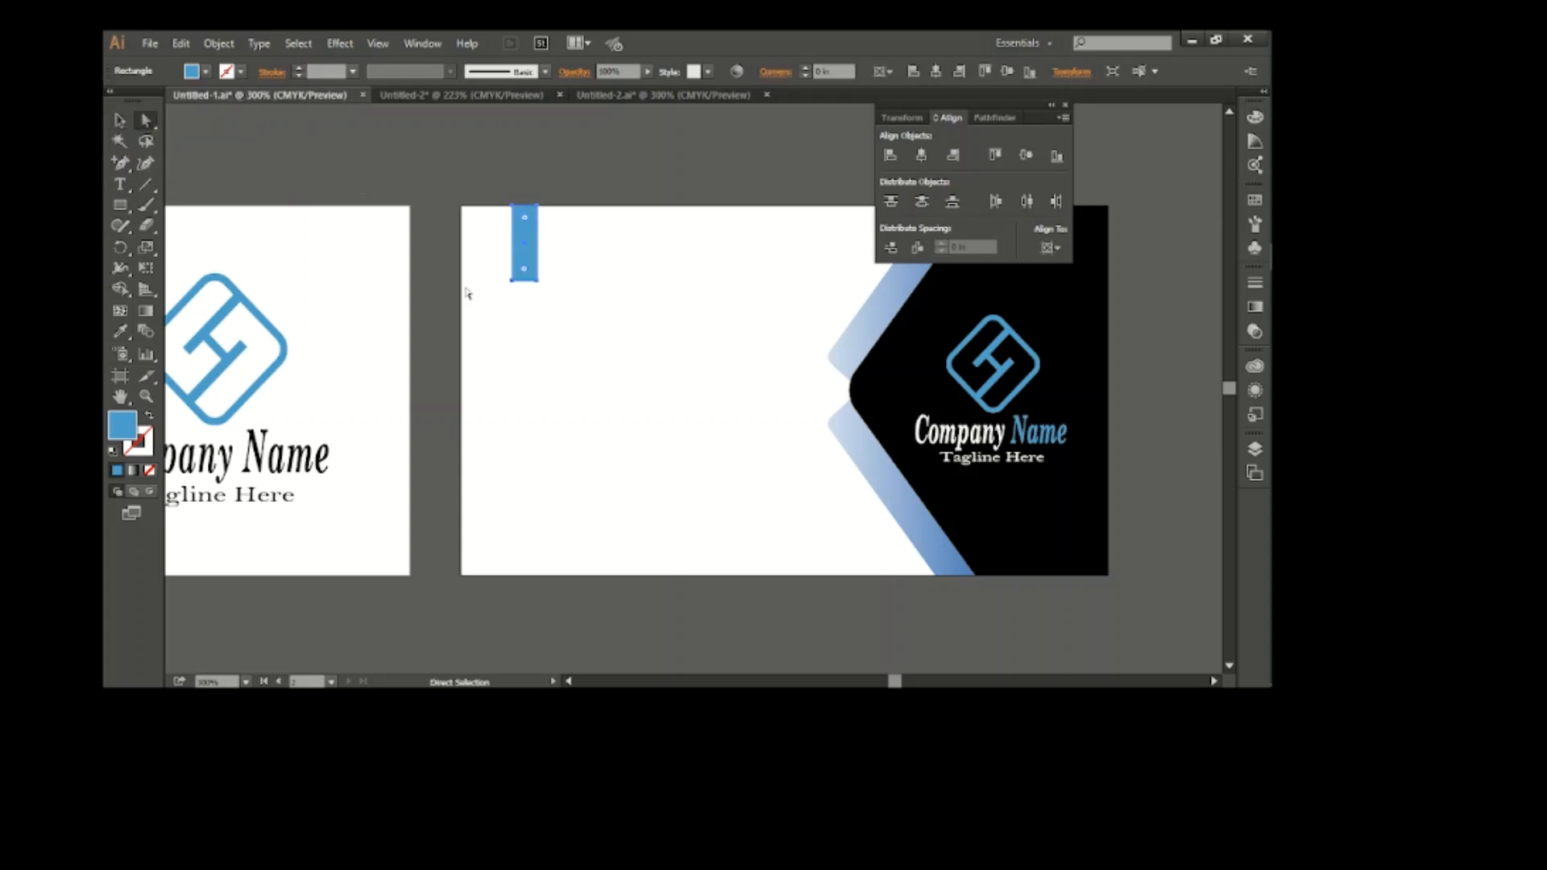
drag(467, 290, 530, 215)
click(120, 121)
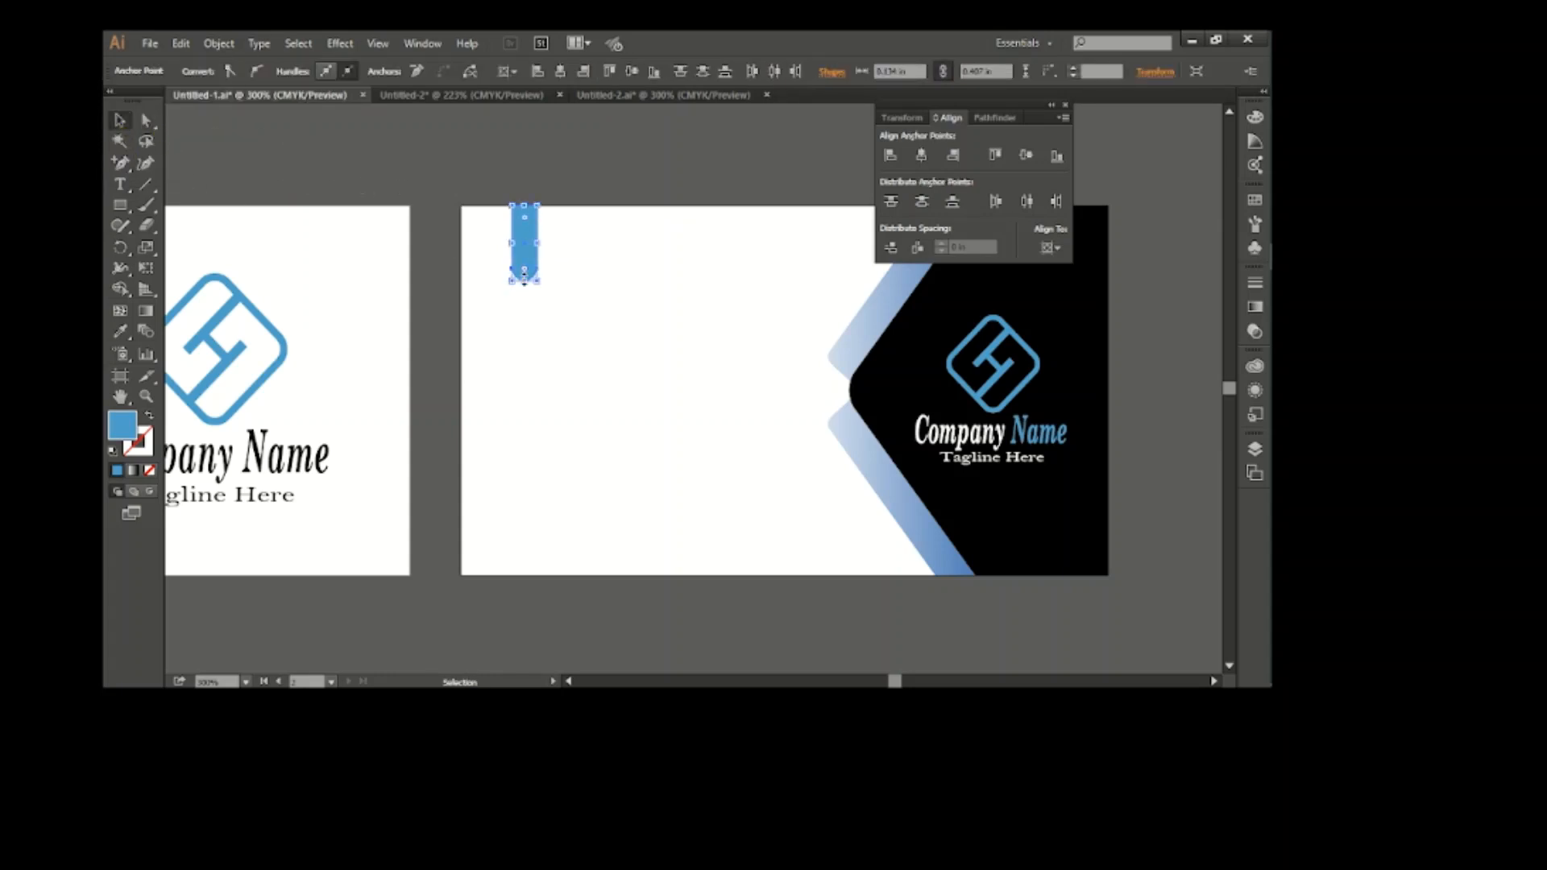
drag(525, 278, 532, 264)
click(571, 322)
click(564, 350)
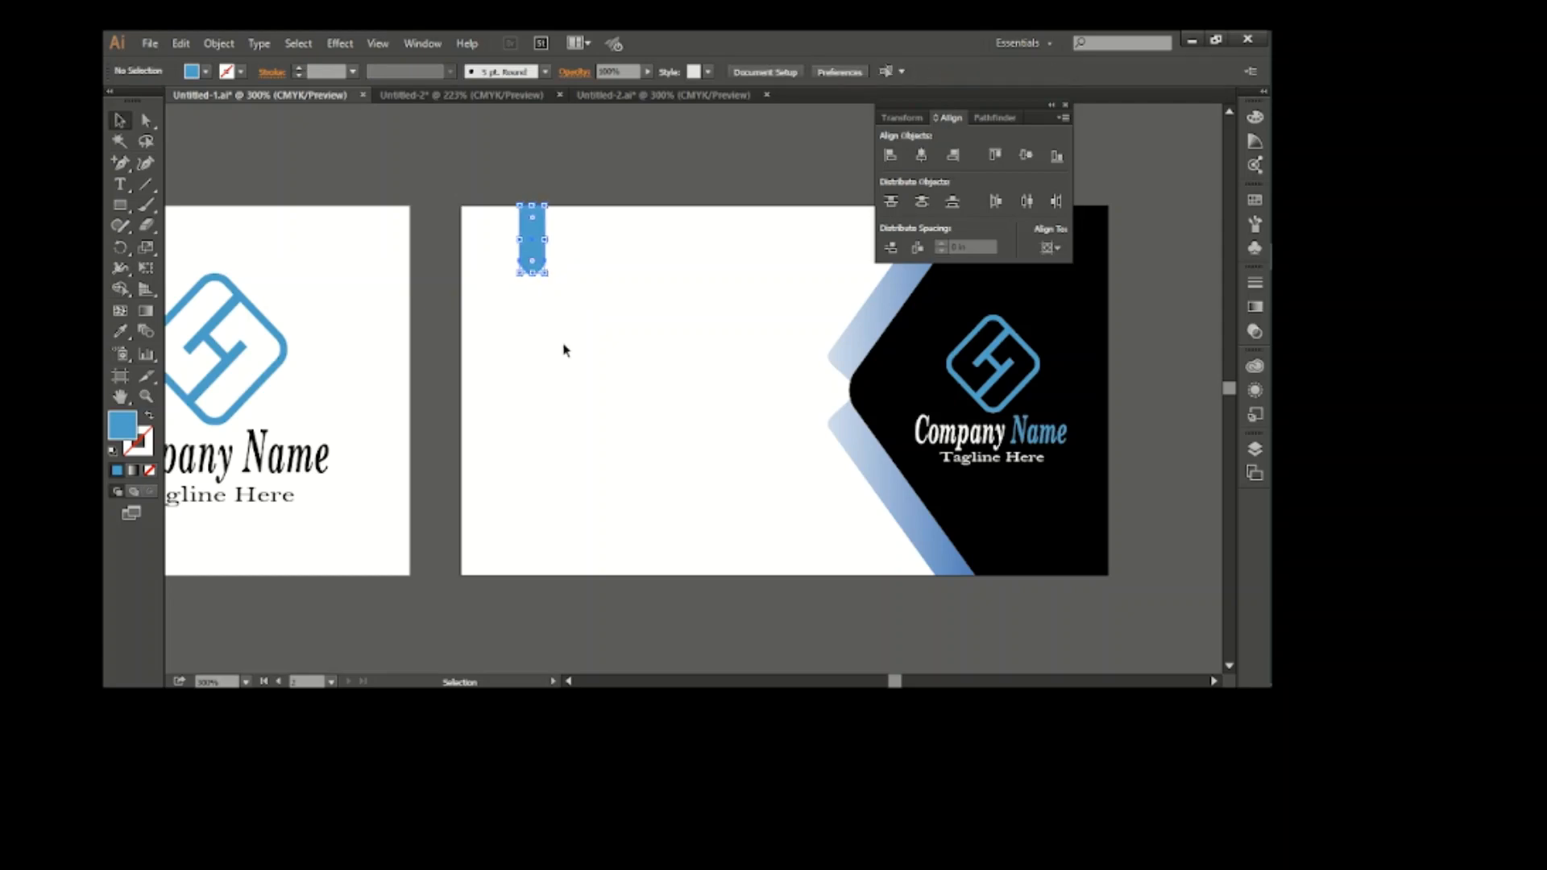
Step: Draw a closed, upward-curving light-blue band with the Pen tool, starting at the middle of the second artboard's left edge
drag(120, 163, 185, 165)
click(461, 391)
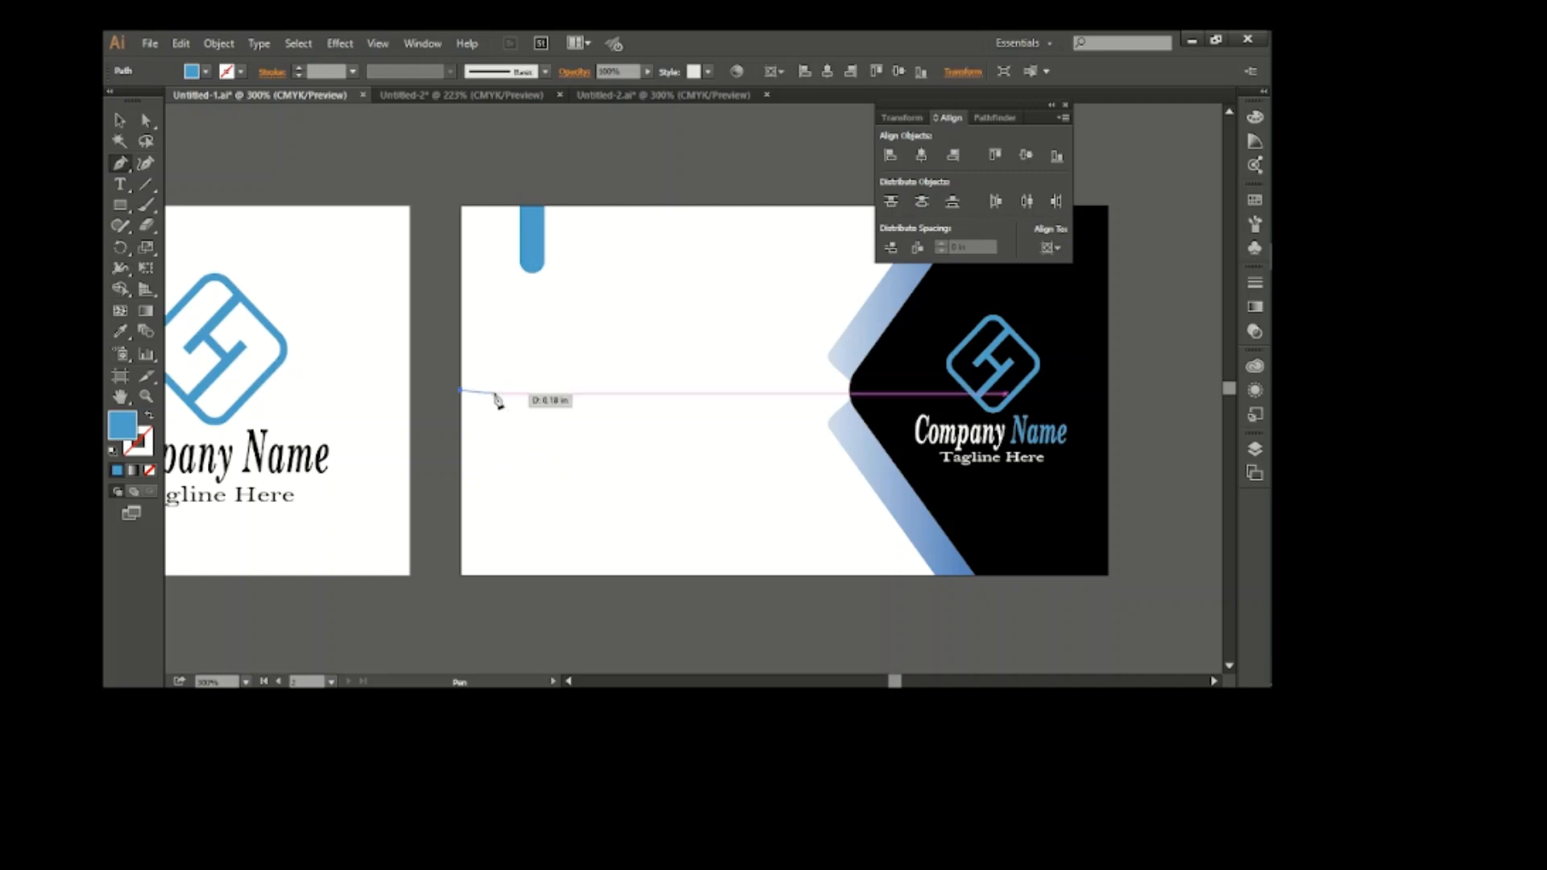
drag(521, 394, 551, 409)
click(520, 391)
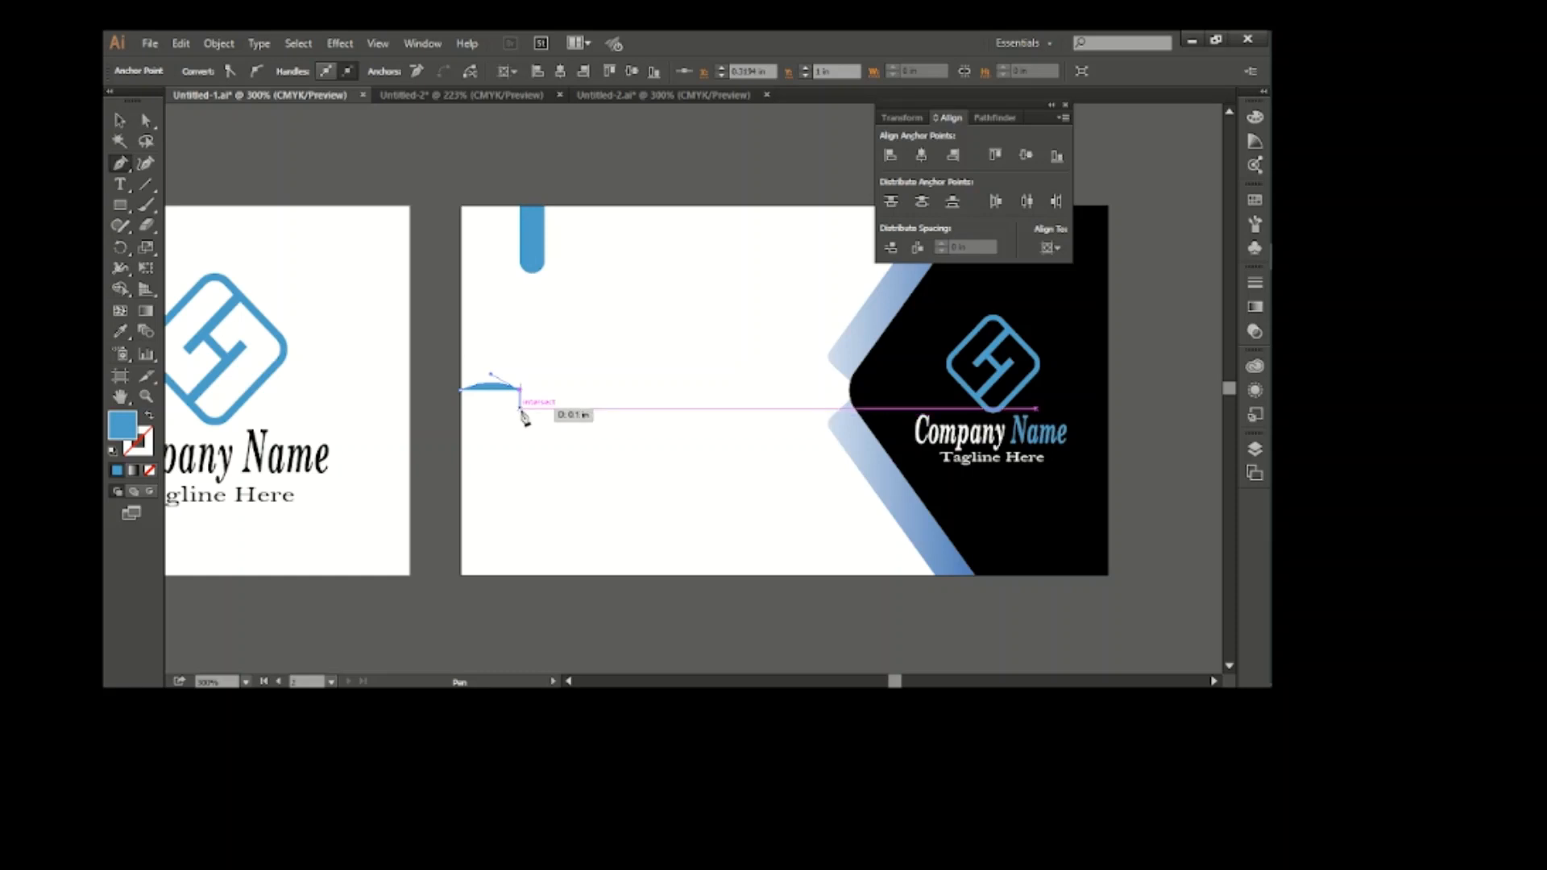
click(520, 411)
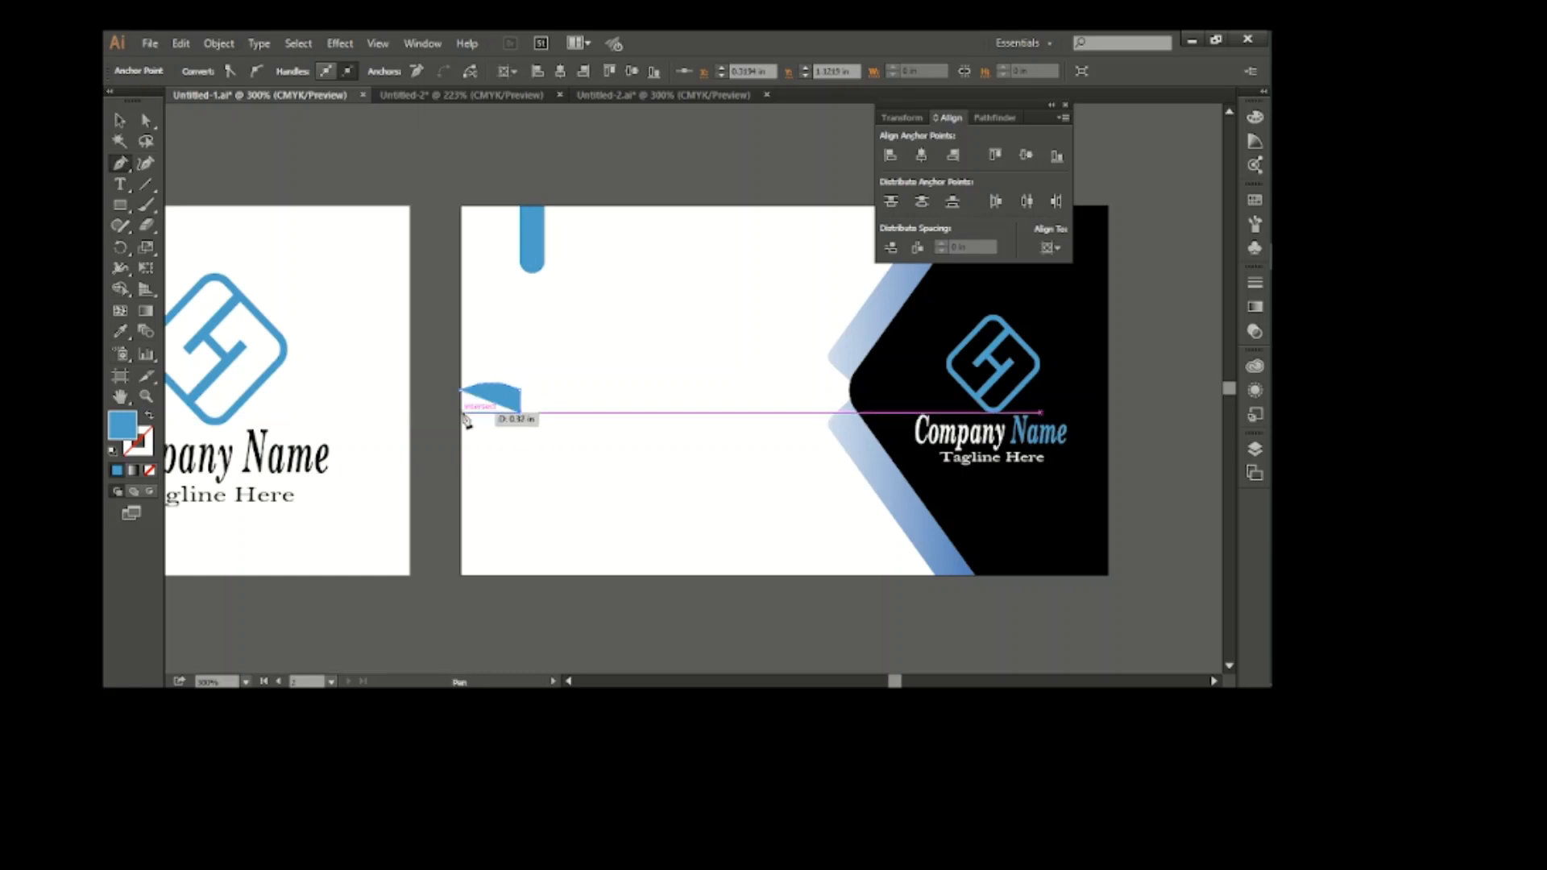
click(464, 413)
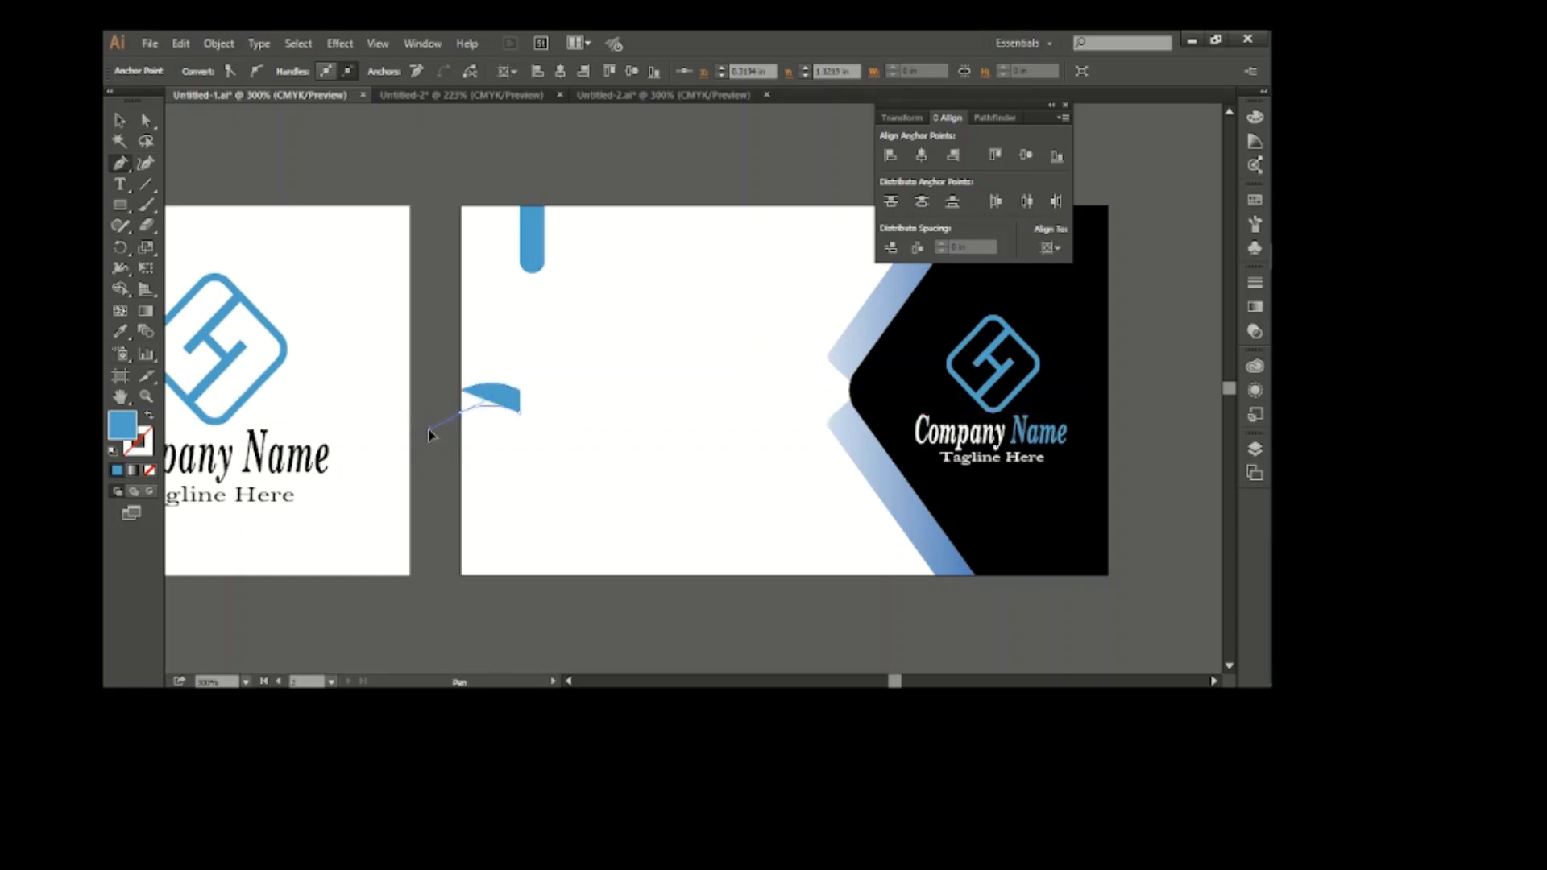
alt+click(461, 413)
click(461, 391)
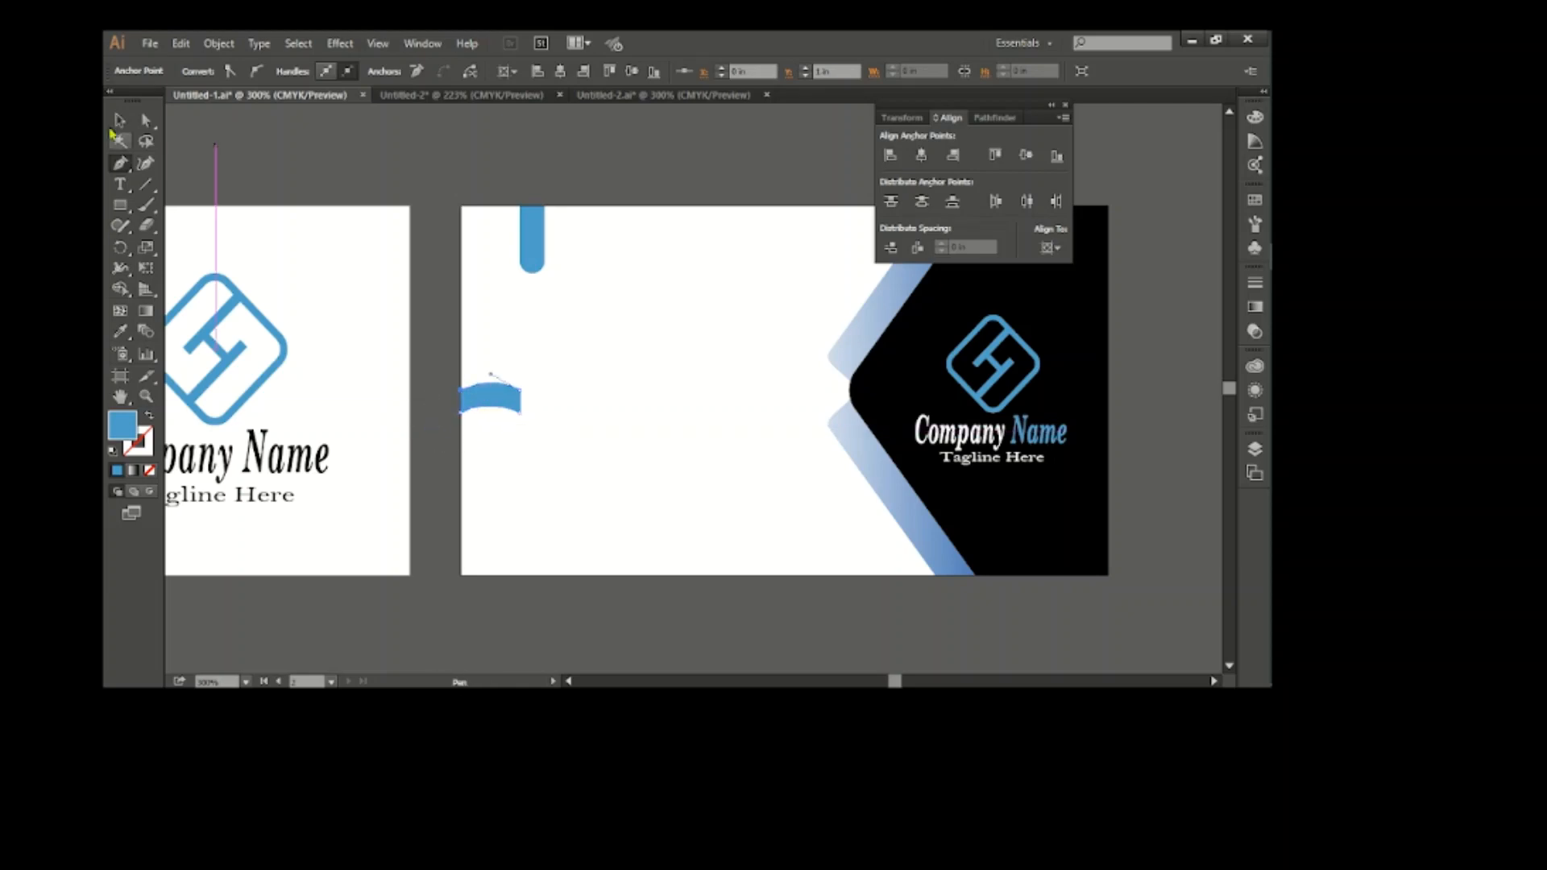
Step: Round the two corners at the curved band's right end
click(120, 121)
click(146, 121)
click(524, 375)
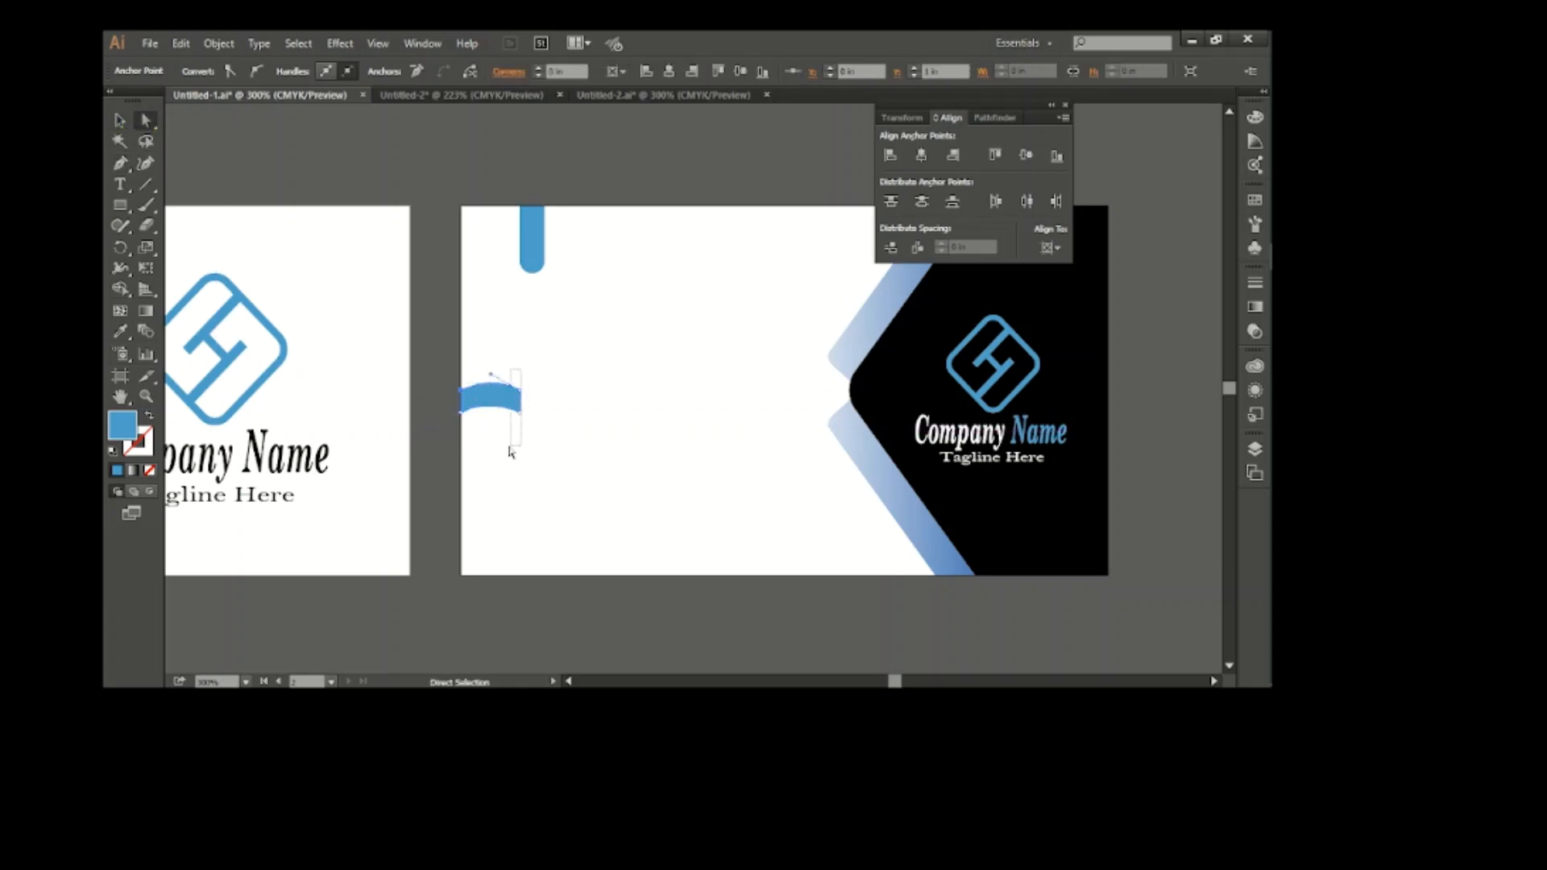
drag(510, 452, 490, 418)
Step: Move the band up and duplicate it twice downward at equal spacing along the artboard's left edge
click(119, 121)
click(446, 393)
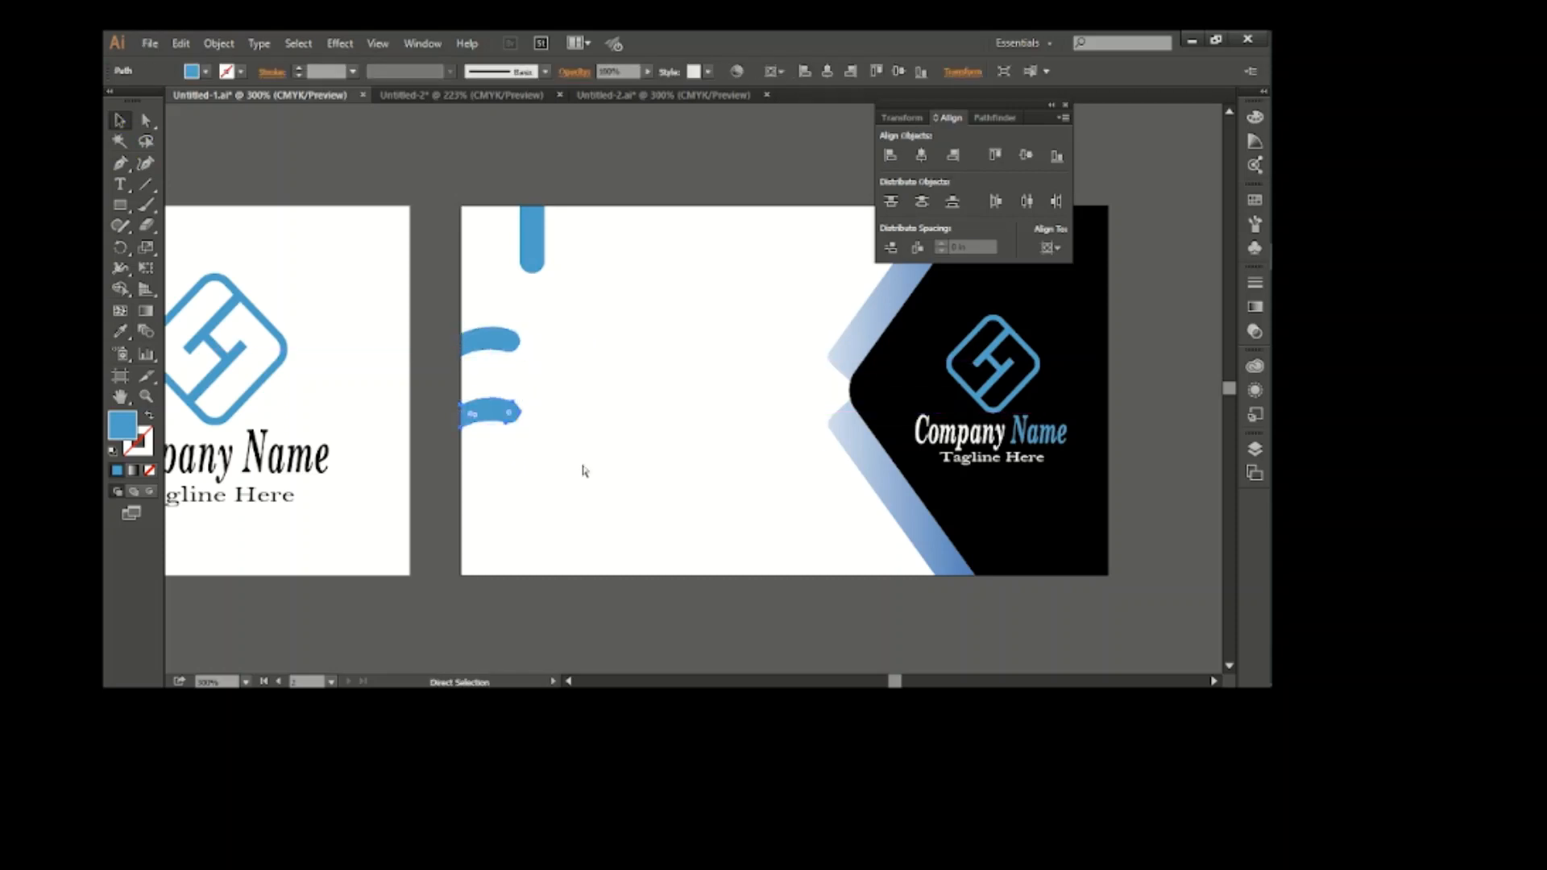
key(ctrl+d)
click(582, 472)
click(505, 418)
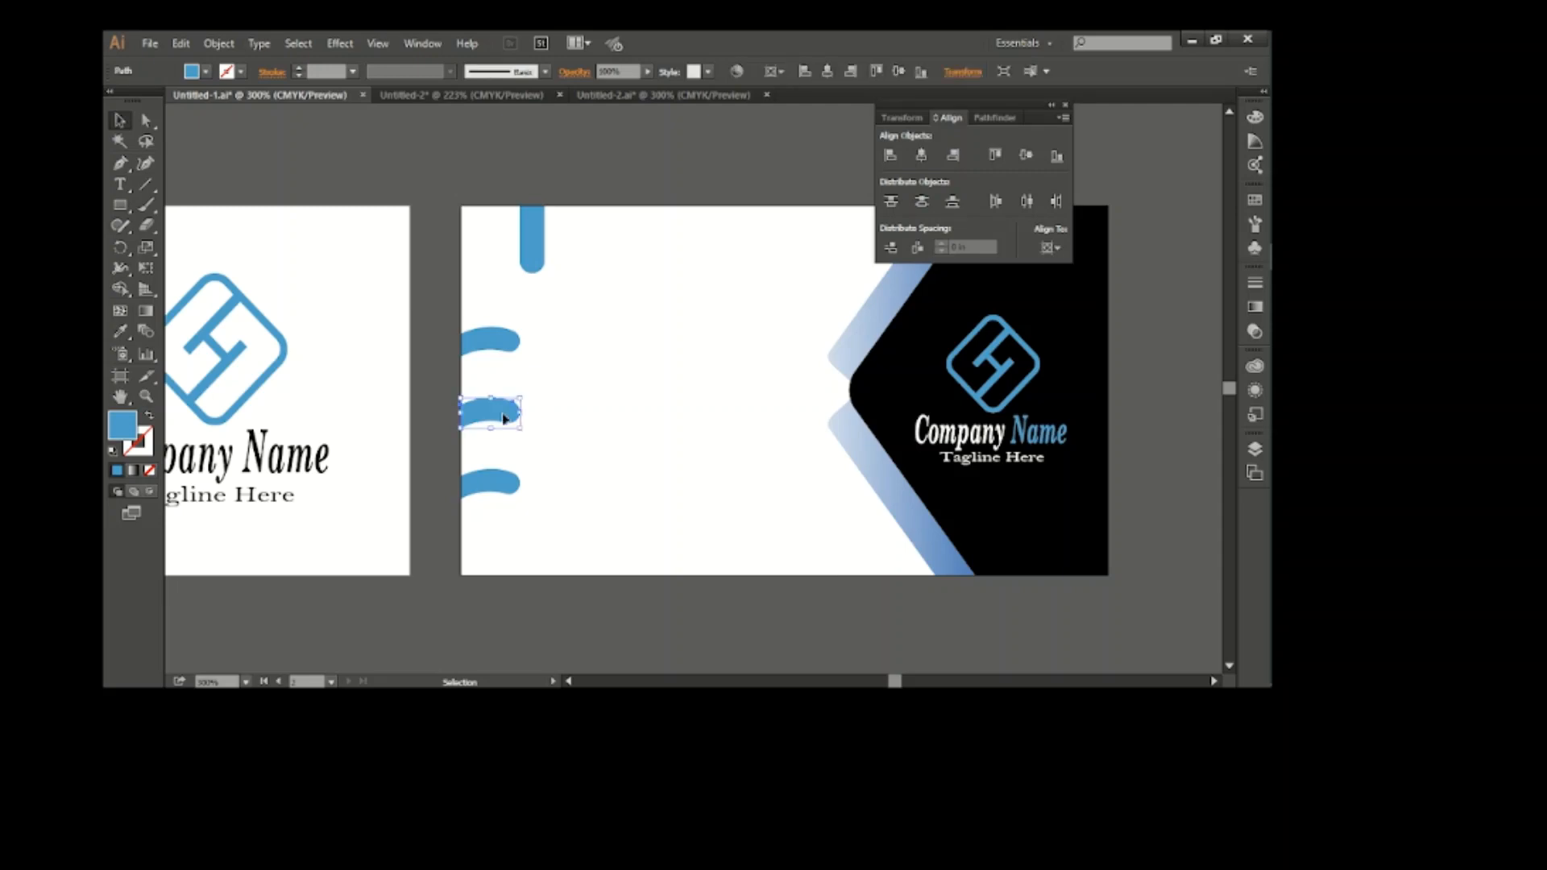
click(630, 452)
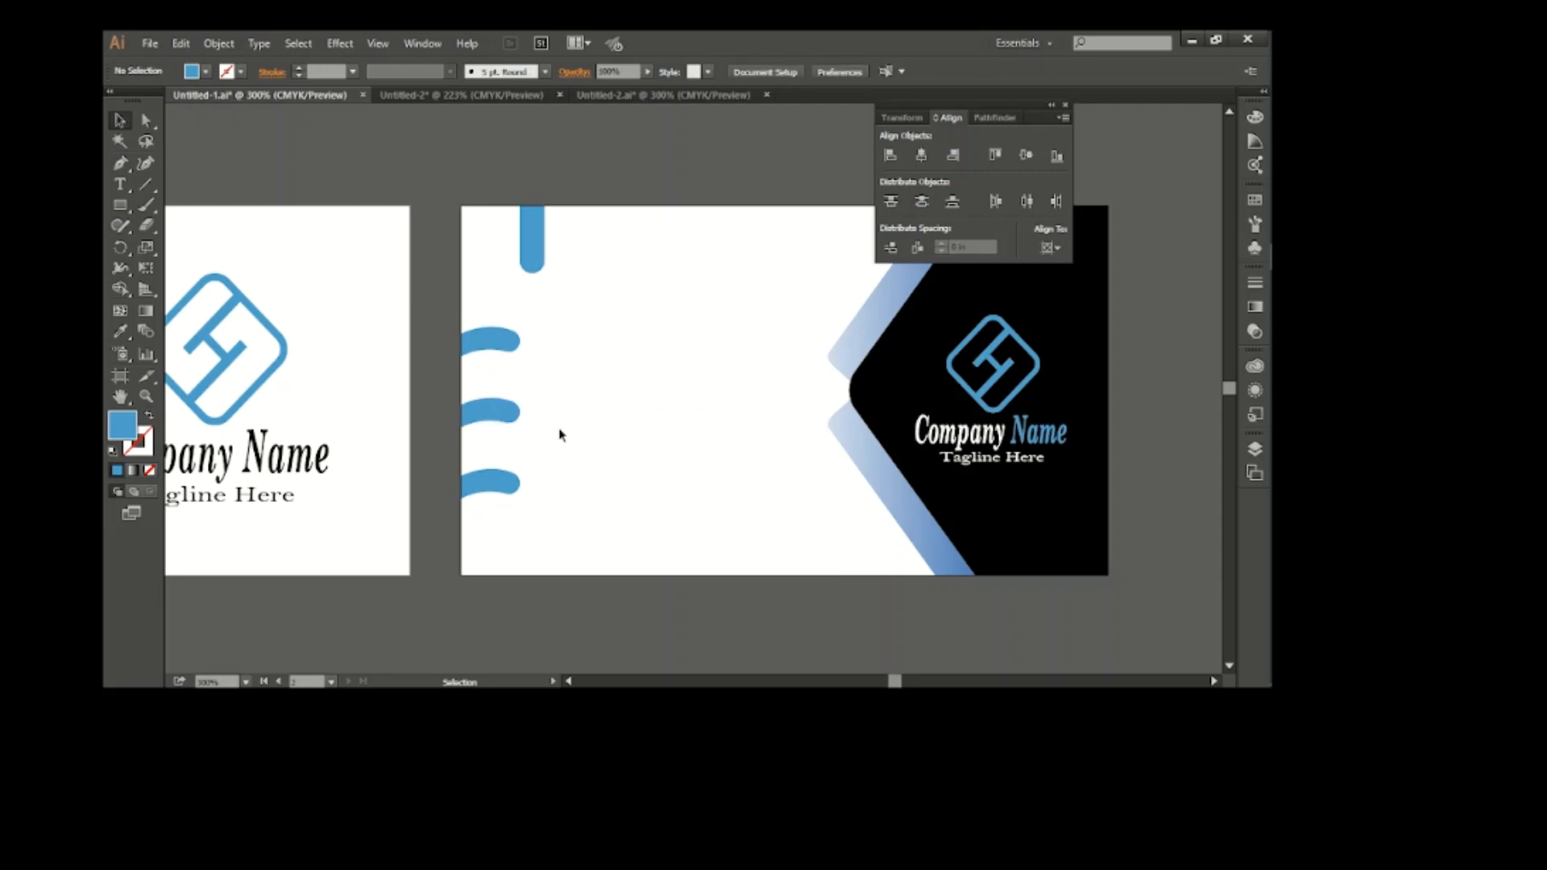
Step: Bring the phone, envelope and location icons from Untitled-2 onto the rounded ends of the three curved bands
click(469, 95)
drag(491, 464, 535, 345)
click(558, 382)
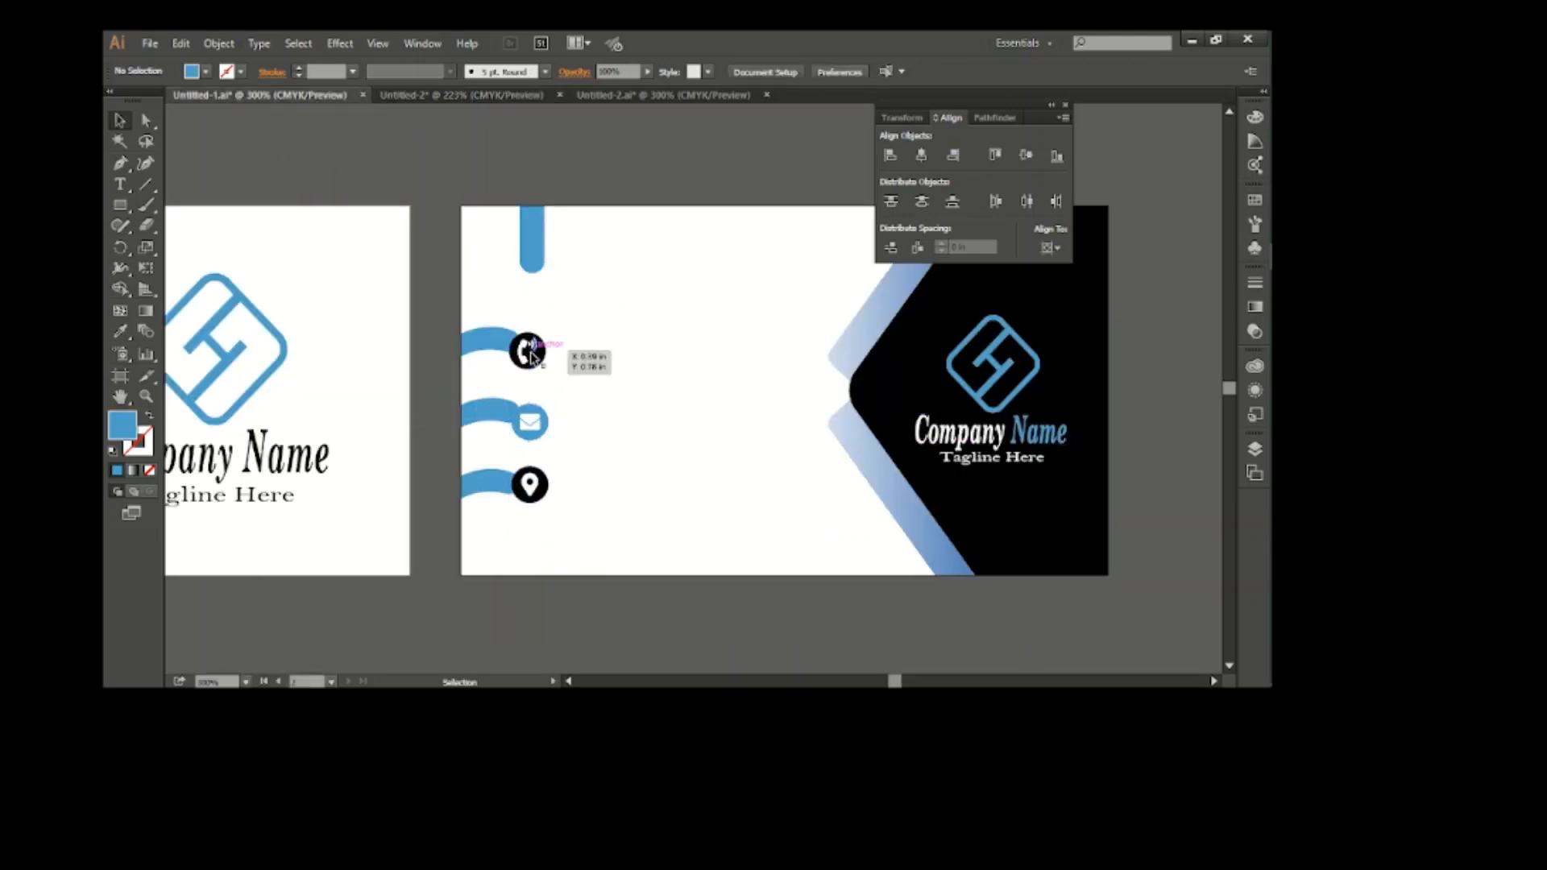
drag(541, 507, 543, 506)
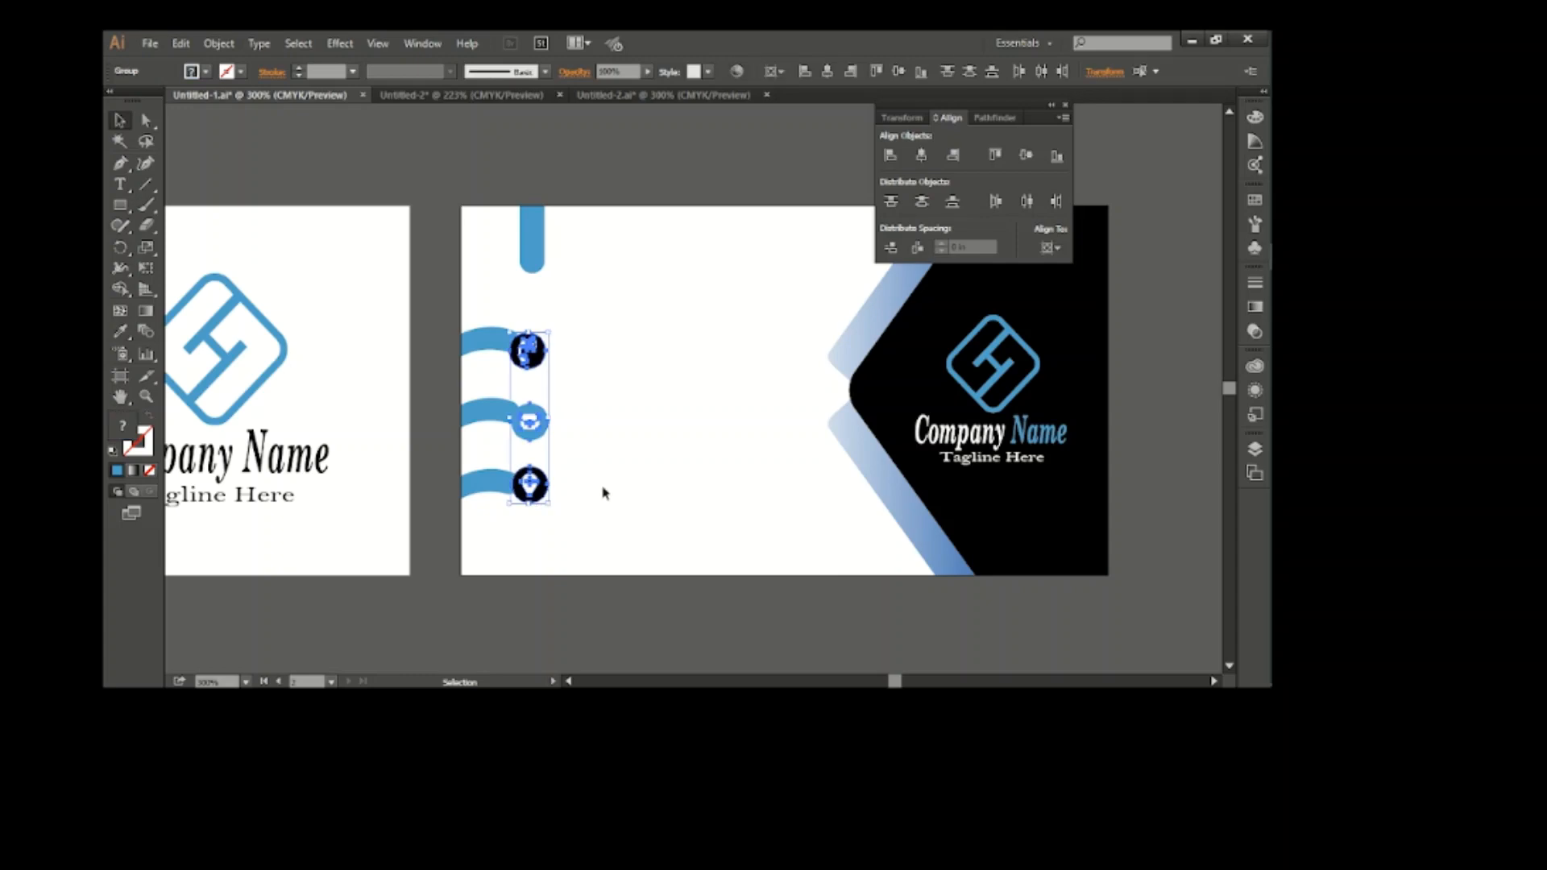
click(603, 494)
Step: Shift the phone and envelope icons slightly up and left to fit the ends of their bands
drag(539, 355, 533, 347)
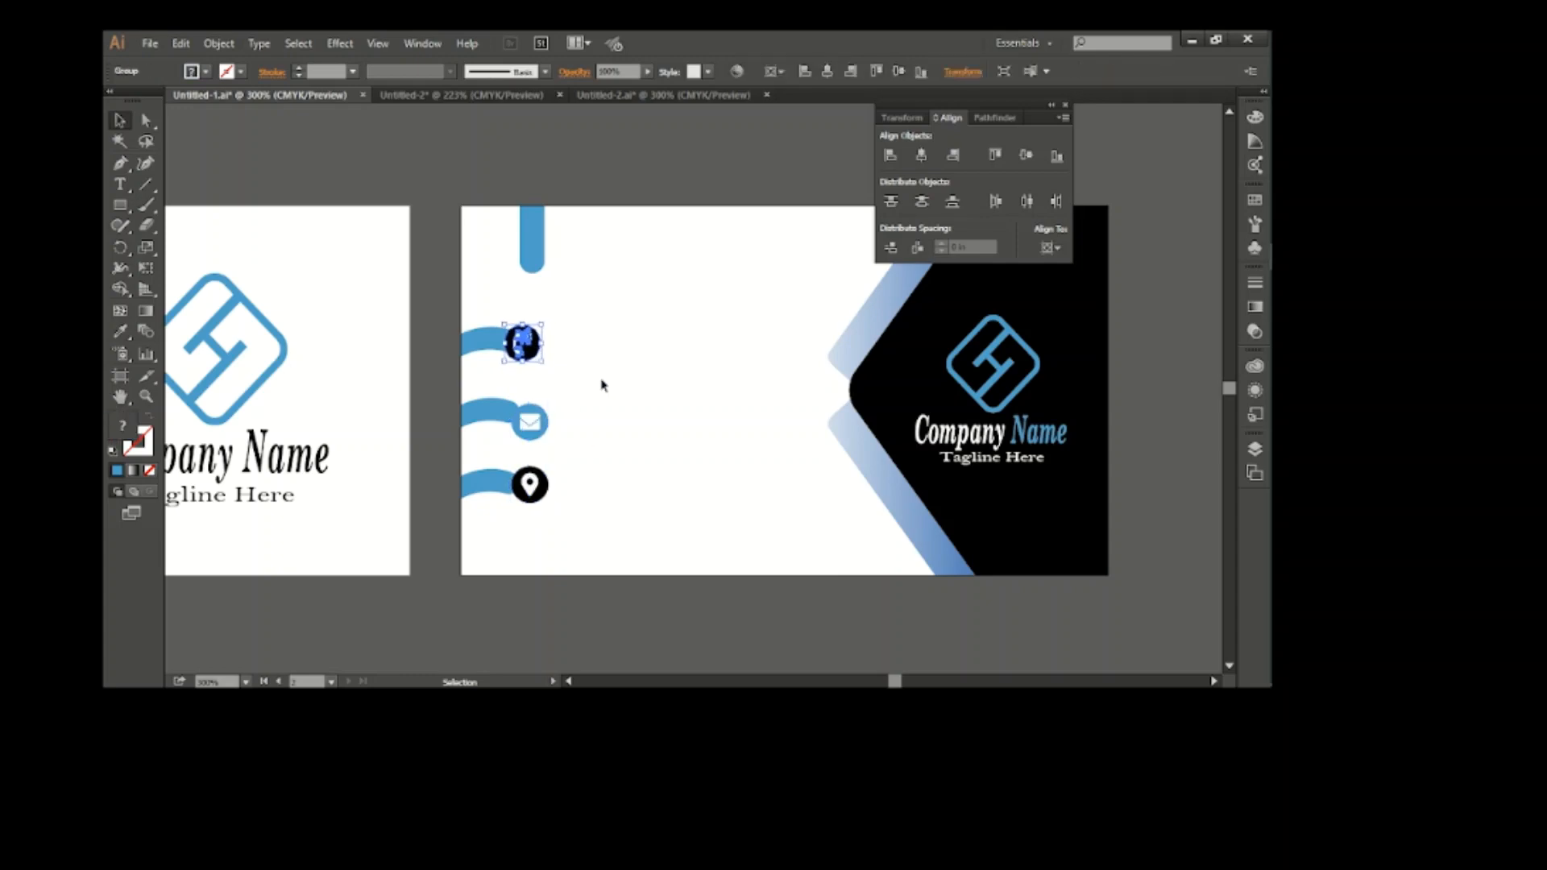
click(601, 381)
drag(530, 423, 526, 418)
click(577, 436)
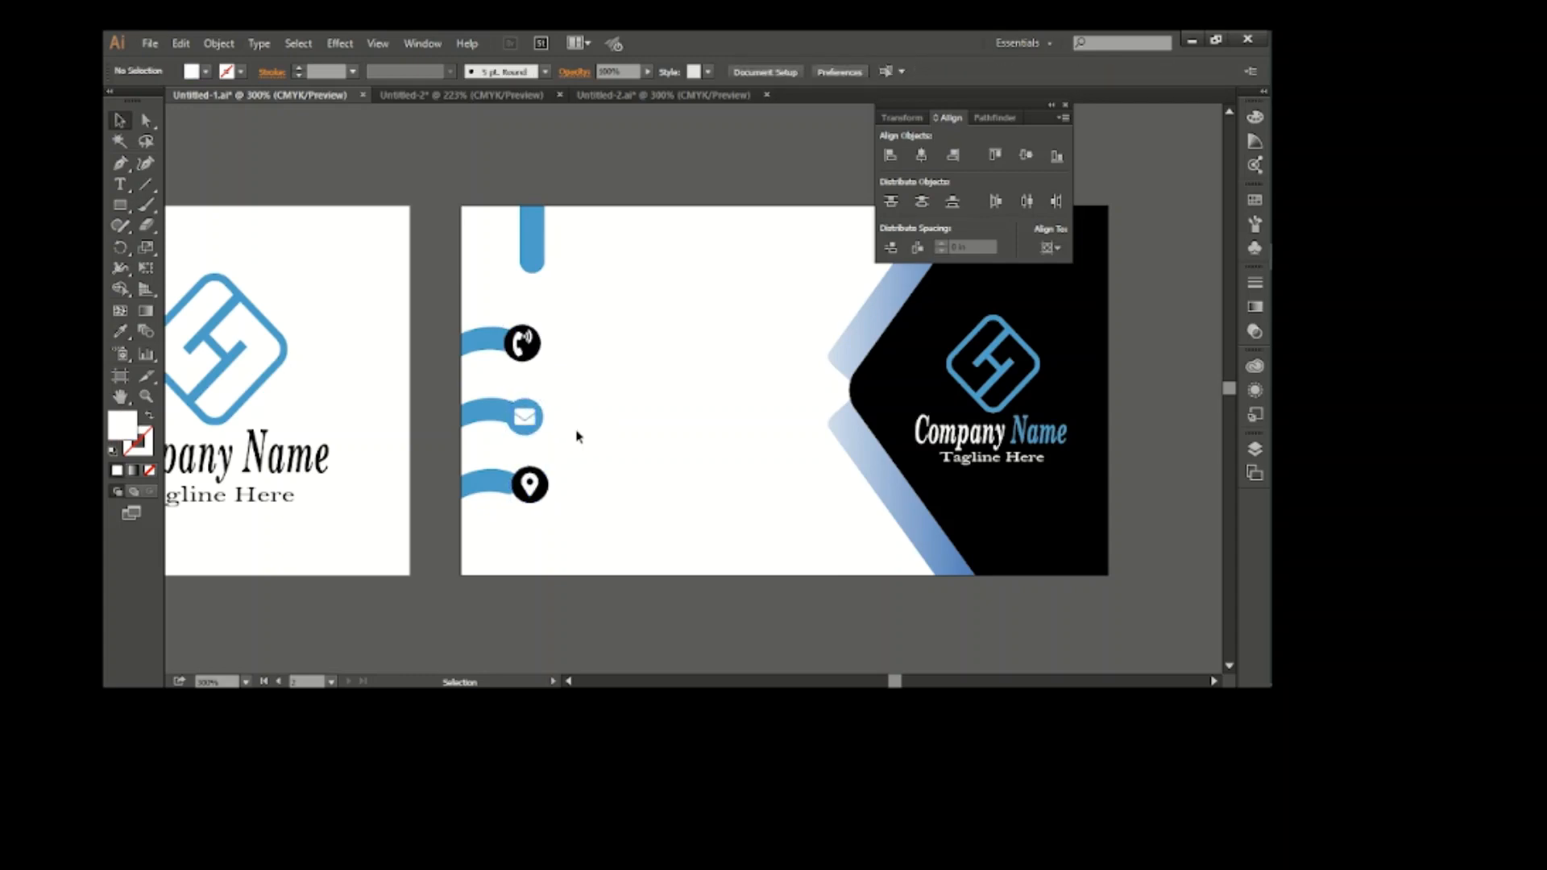
Step: Fill the middle curved band with black and move the location icon slightly left on its band
click(476, 412)
click(192, 70)
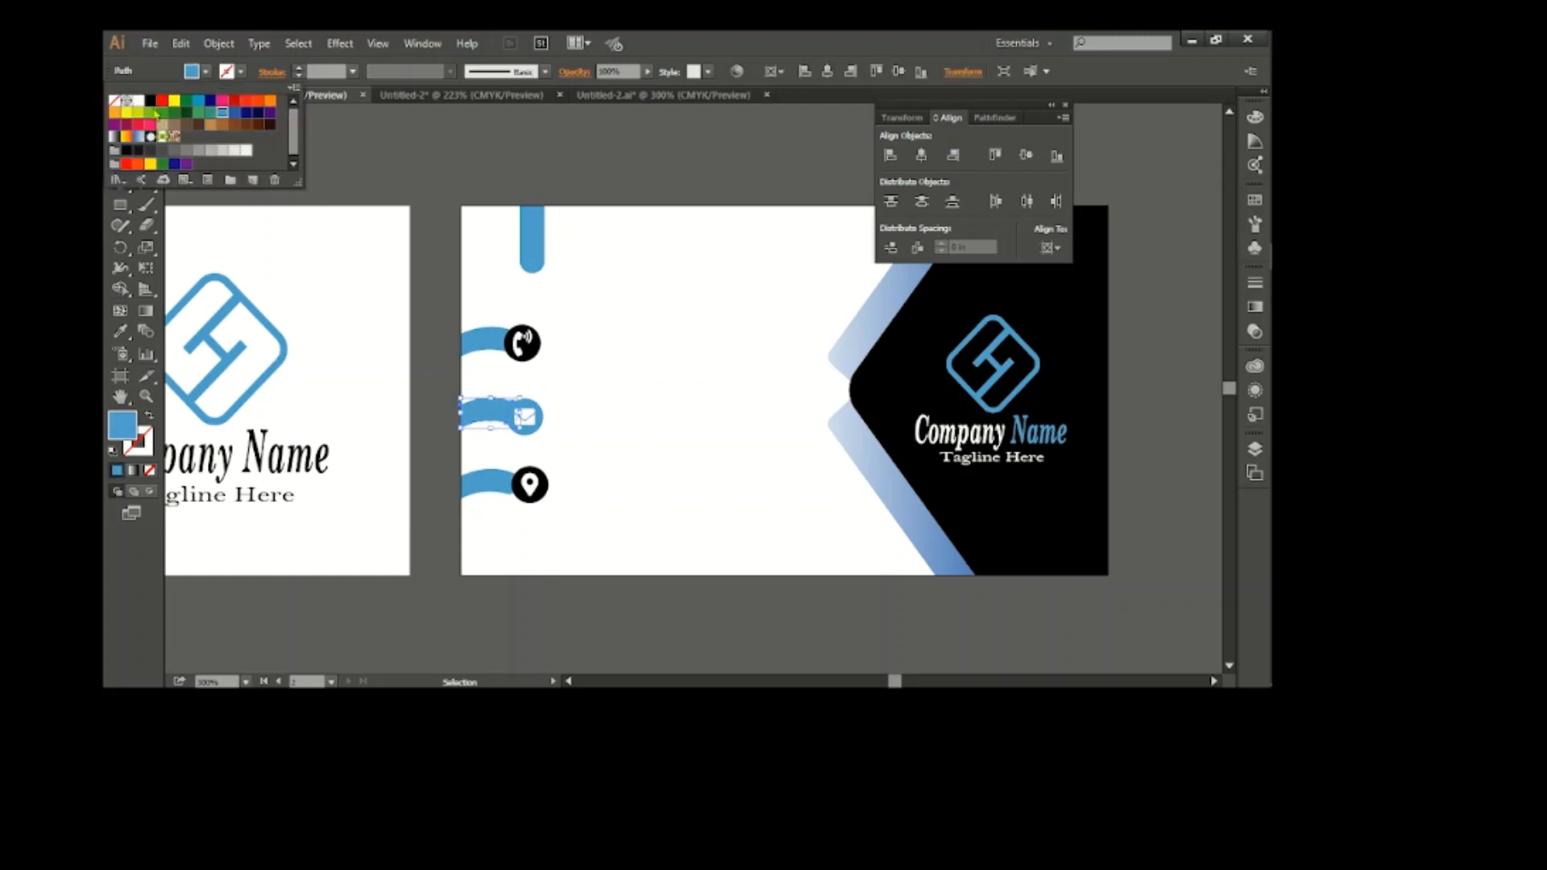
click(145, 107)
click(608, 421)
click(599, 449)
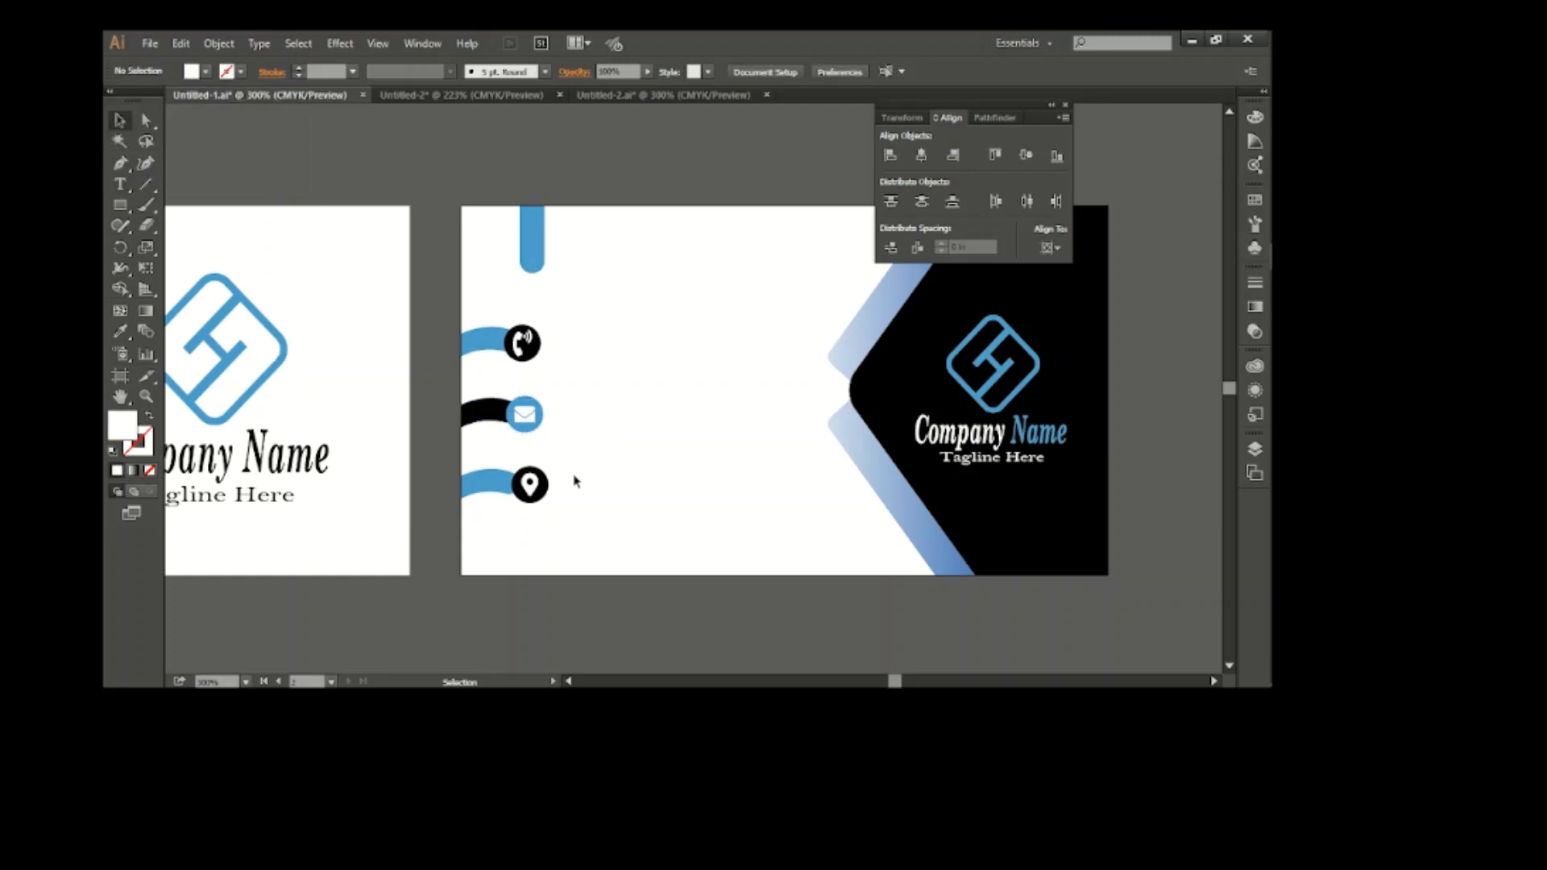
drag(532, 483, 530, 483)
Step: Draw a straight vertical guide line along the left edges of the three contact icons and give it a red stroke
click(234, 259)
key(p)
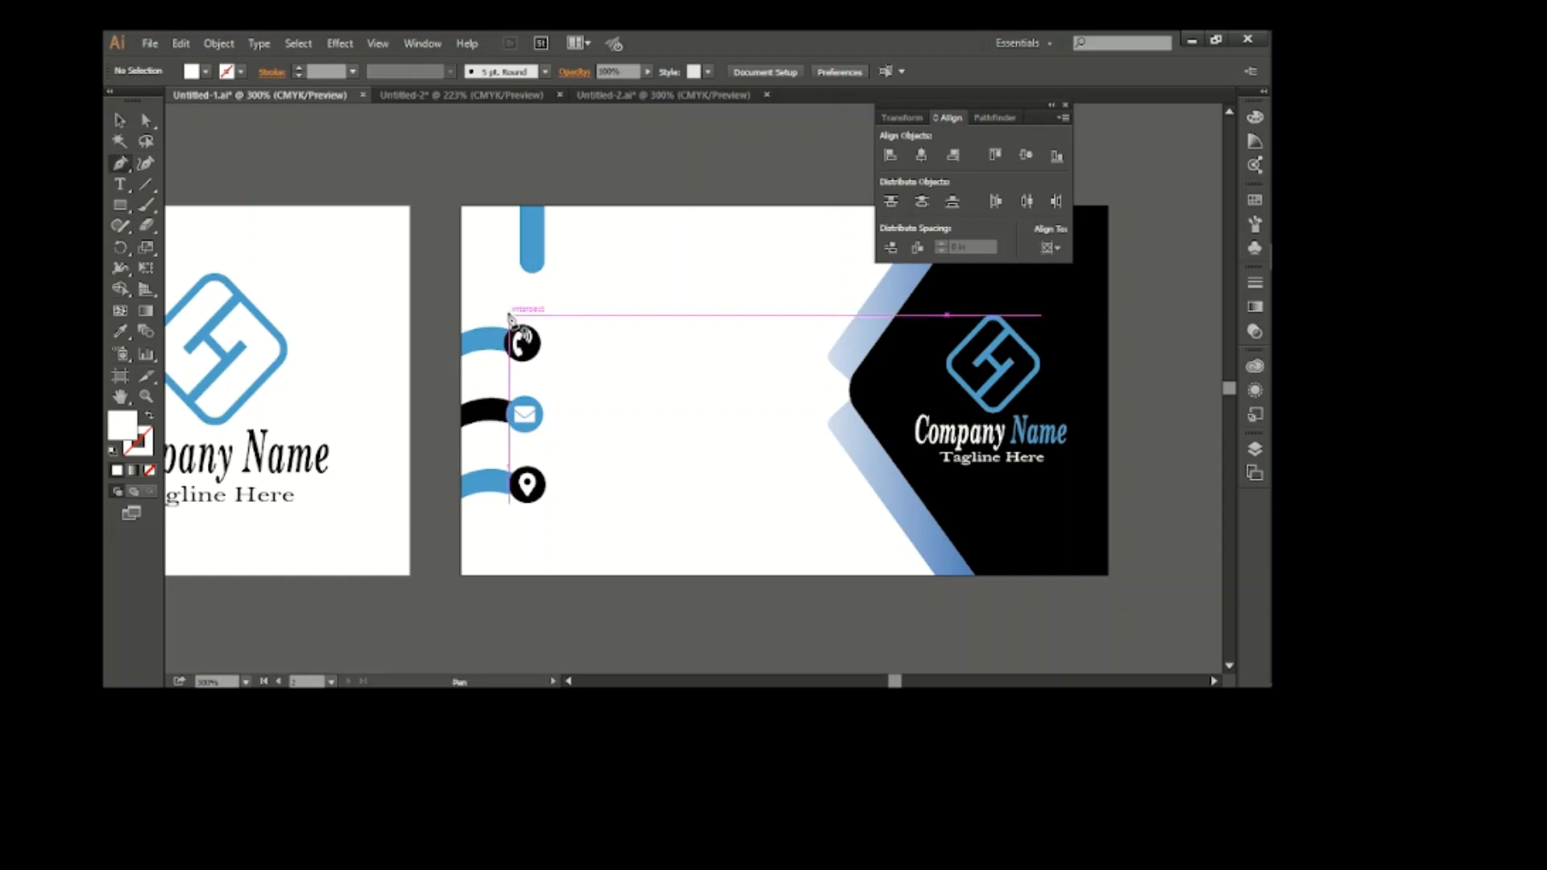
click(509, 315)
click(509, 528)
click(120, 121)
click(636, 347)
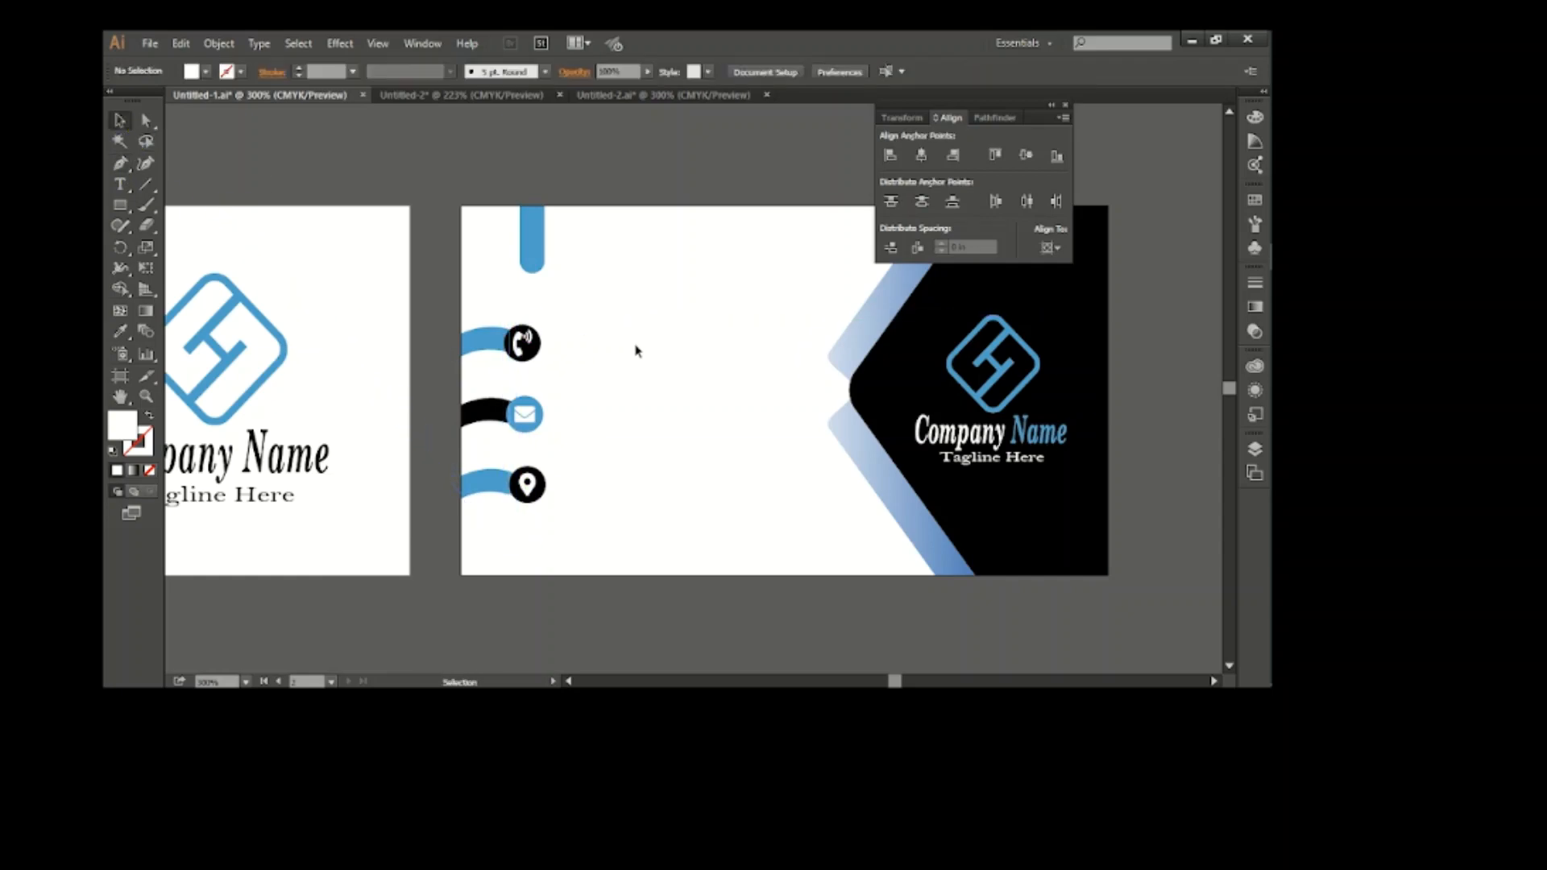
drag(496, 296, 531, 319)
click(207, 71)
click(159, 102)
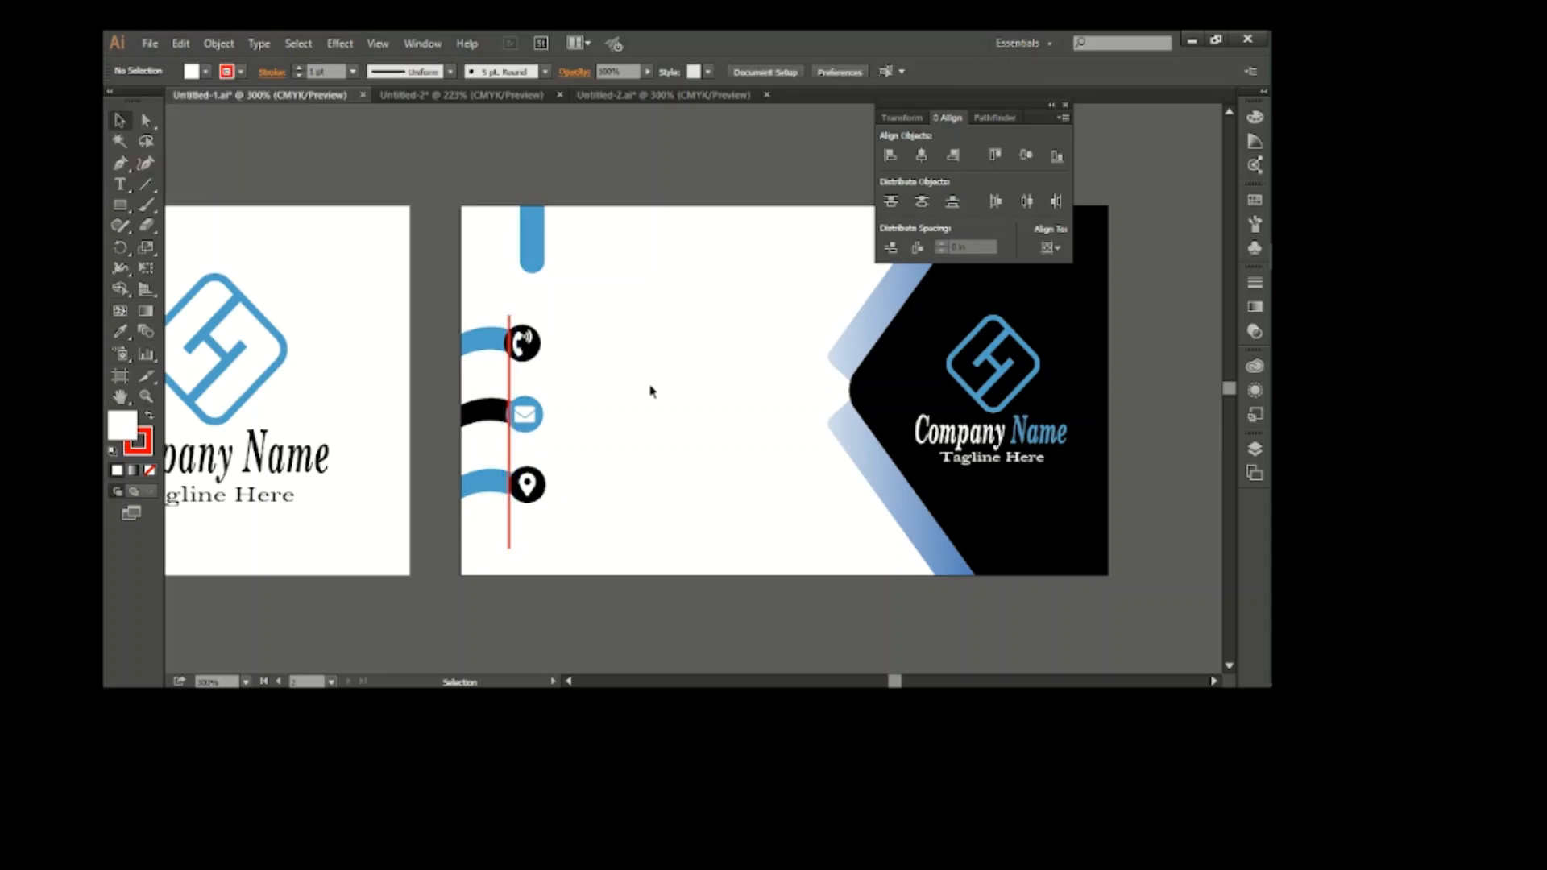
Step: Nudge the phone and location icons so all three icons line up against the red line, and delete the line
click(533, 343)
click(621, 378)
click(539, 348)
click(633, 368)
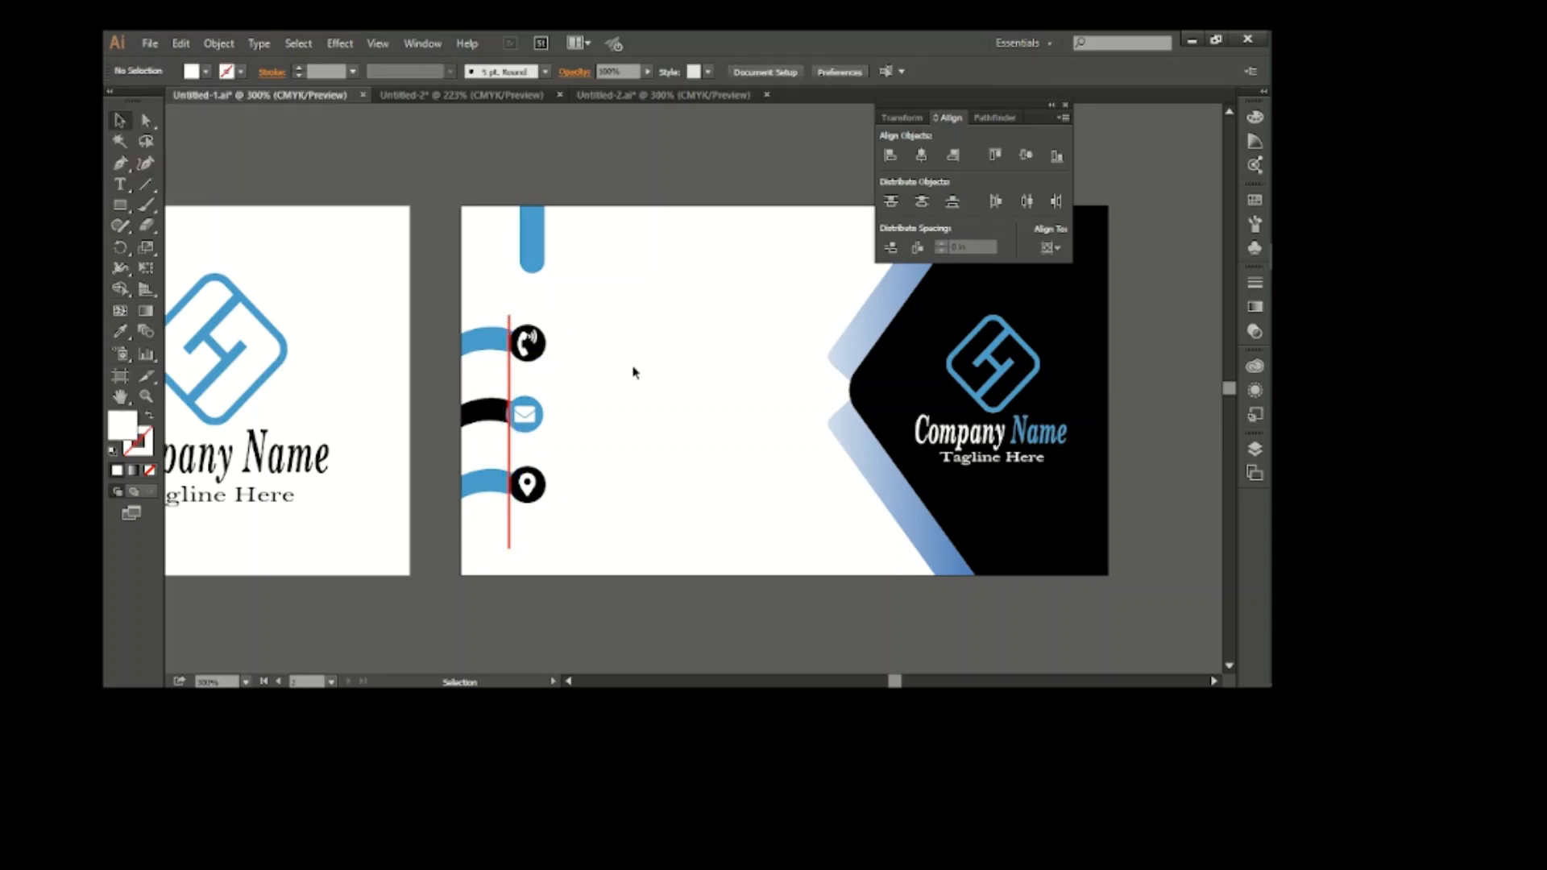
click(540, 349)
click(660, 405)
click(539, 490)
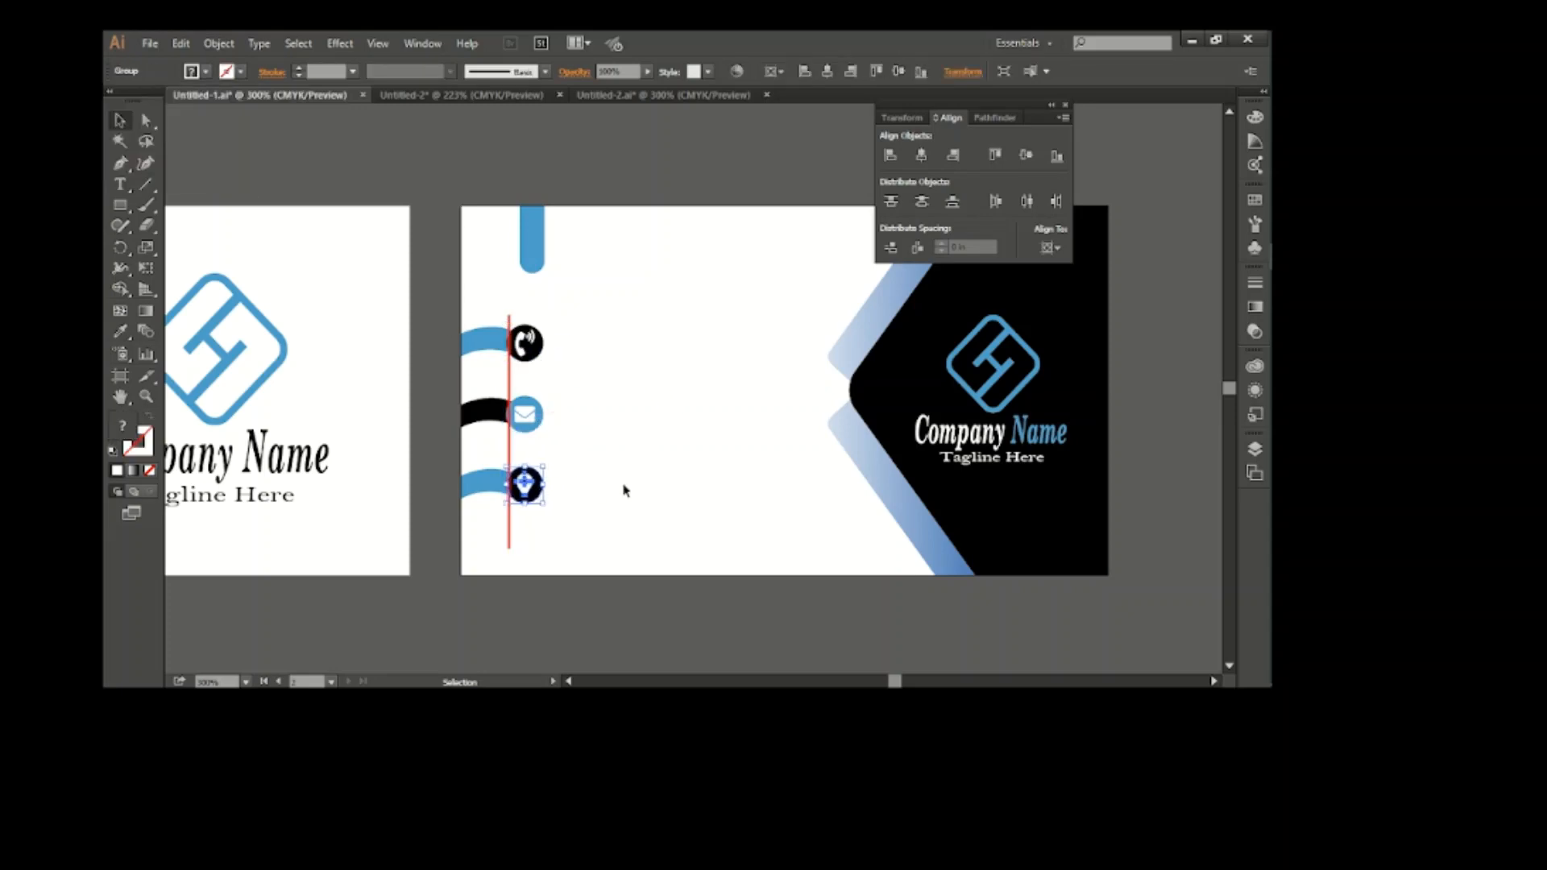
click(565, 439)
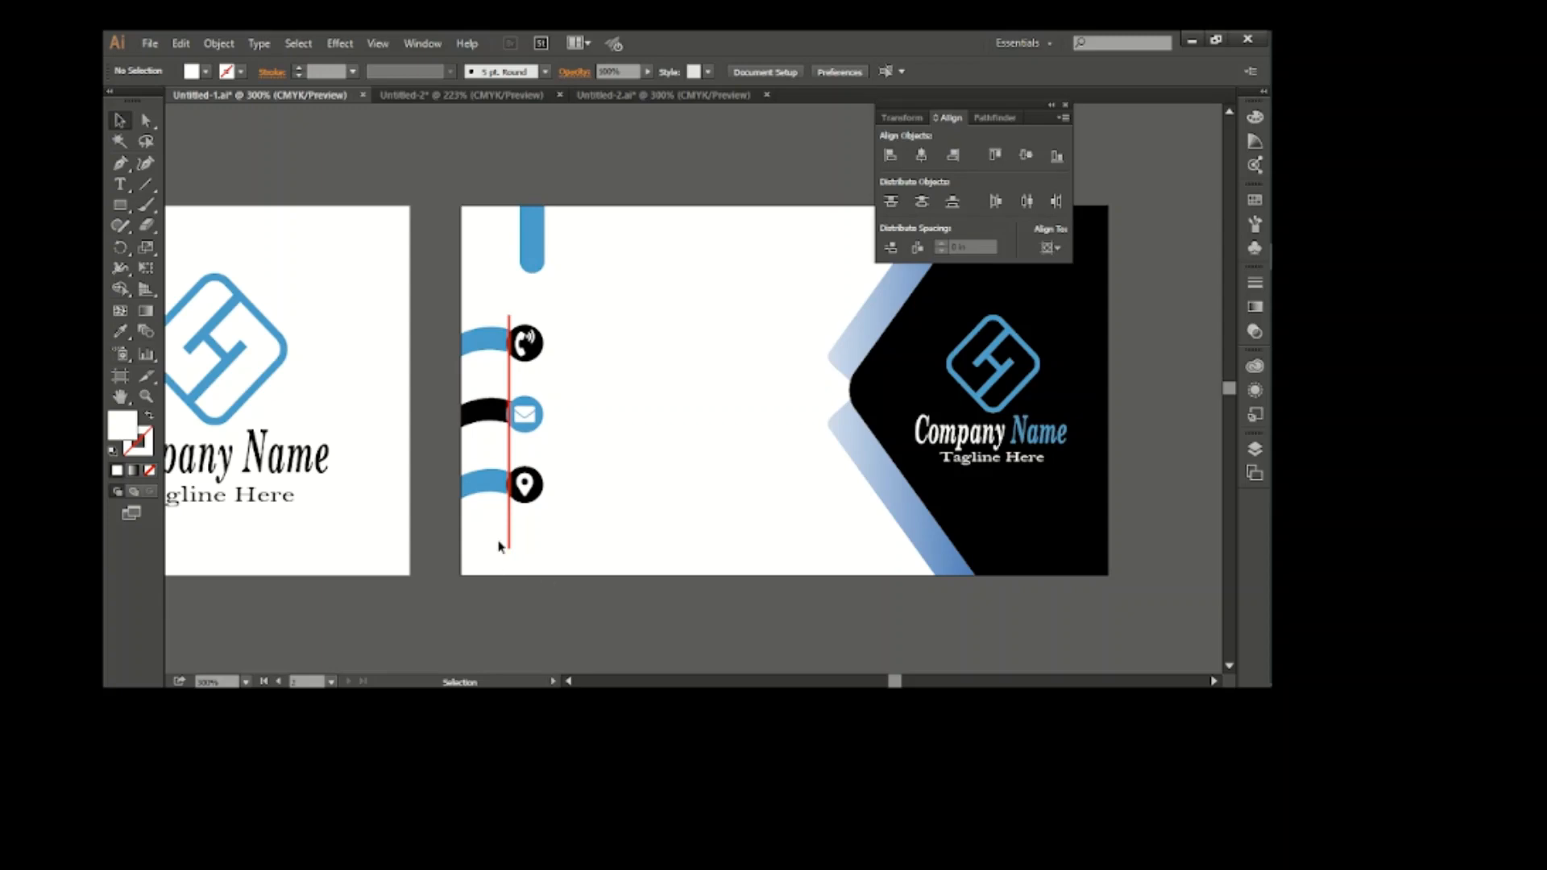
click(528, 556)
key(Delete)
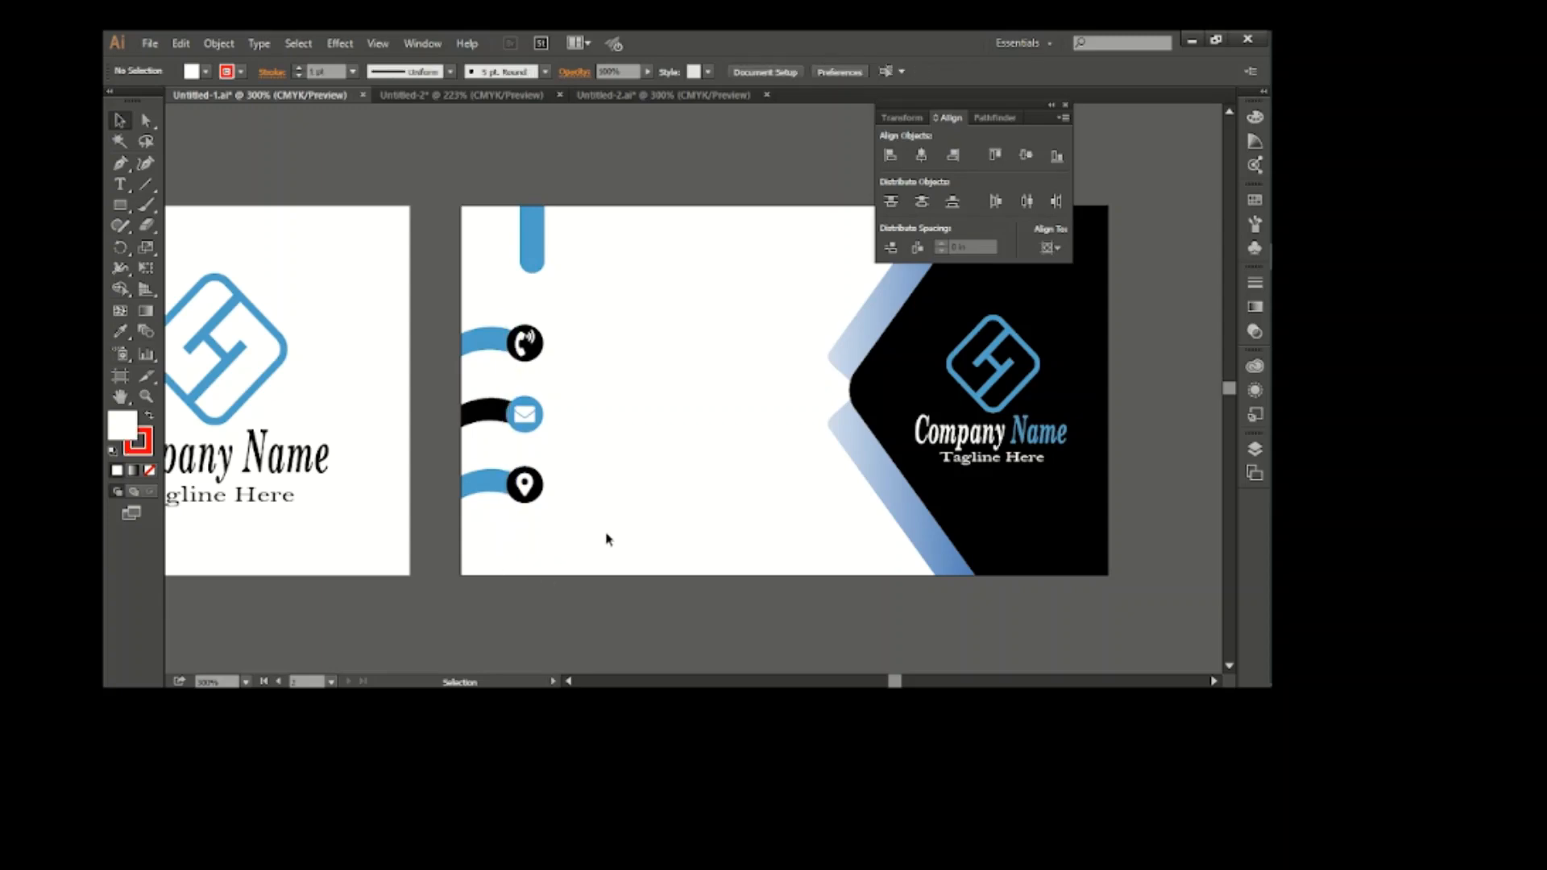
Step: Bring the phone, e-mail and address text from Untitled-2 onto the back side beside the contact icons
click(461, 95)
click(668, 236)
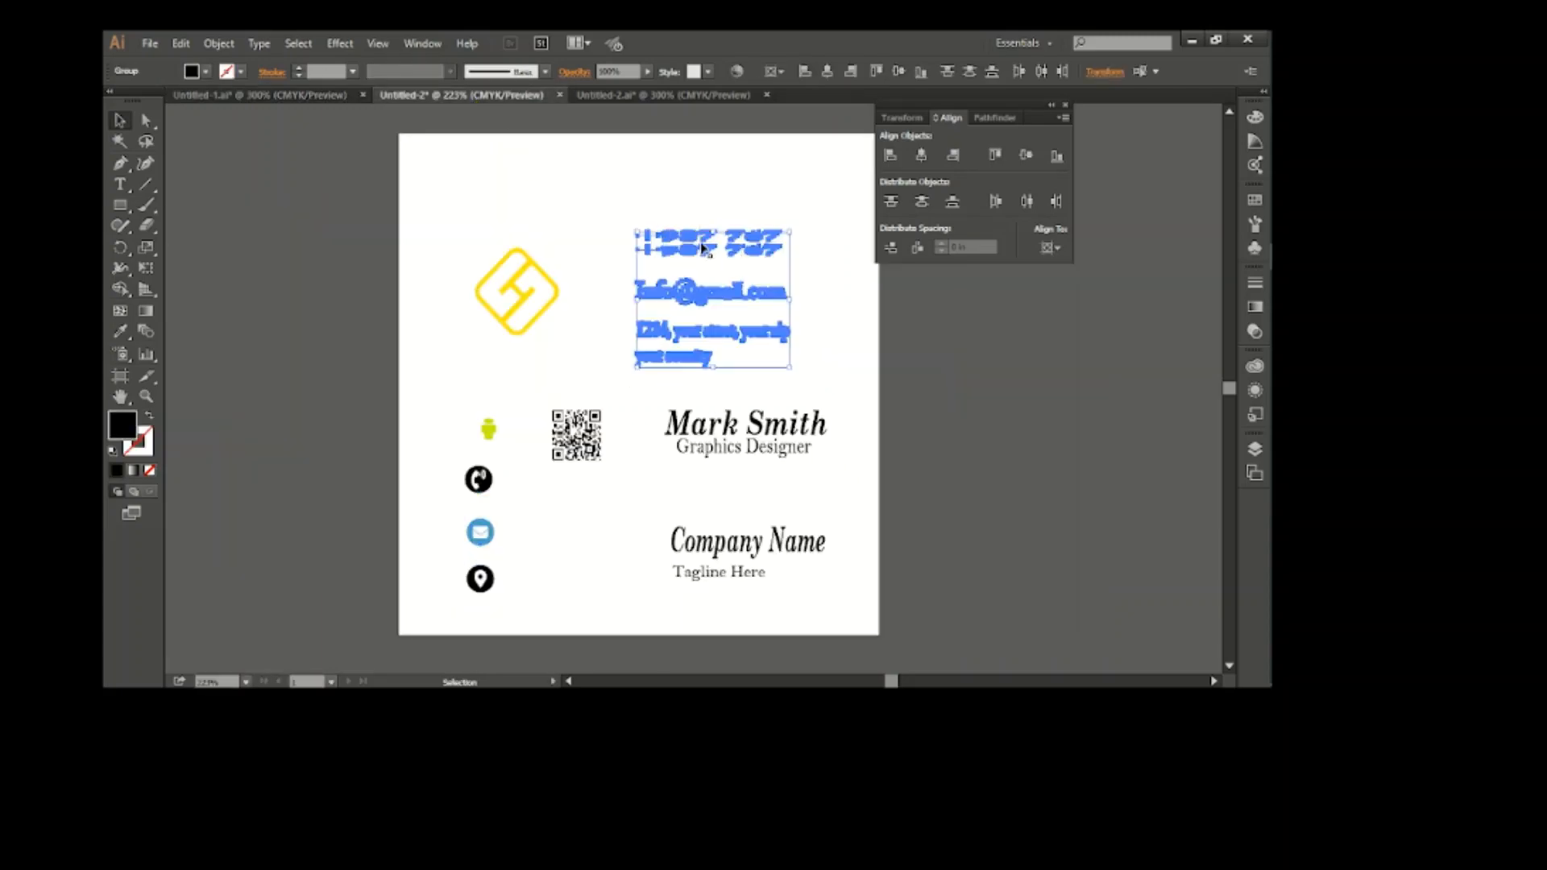
drag(667, 236, 633, 345)
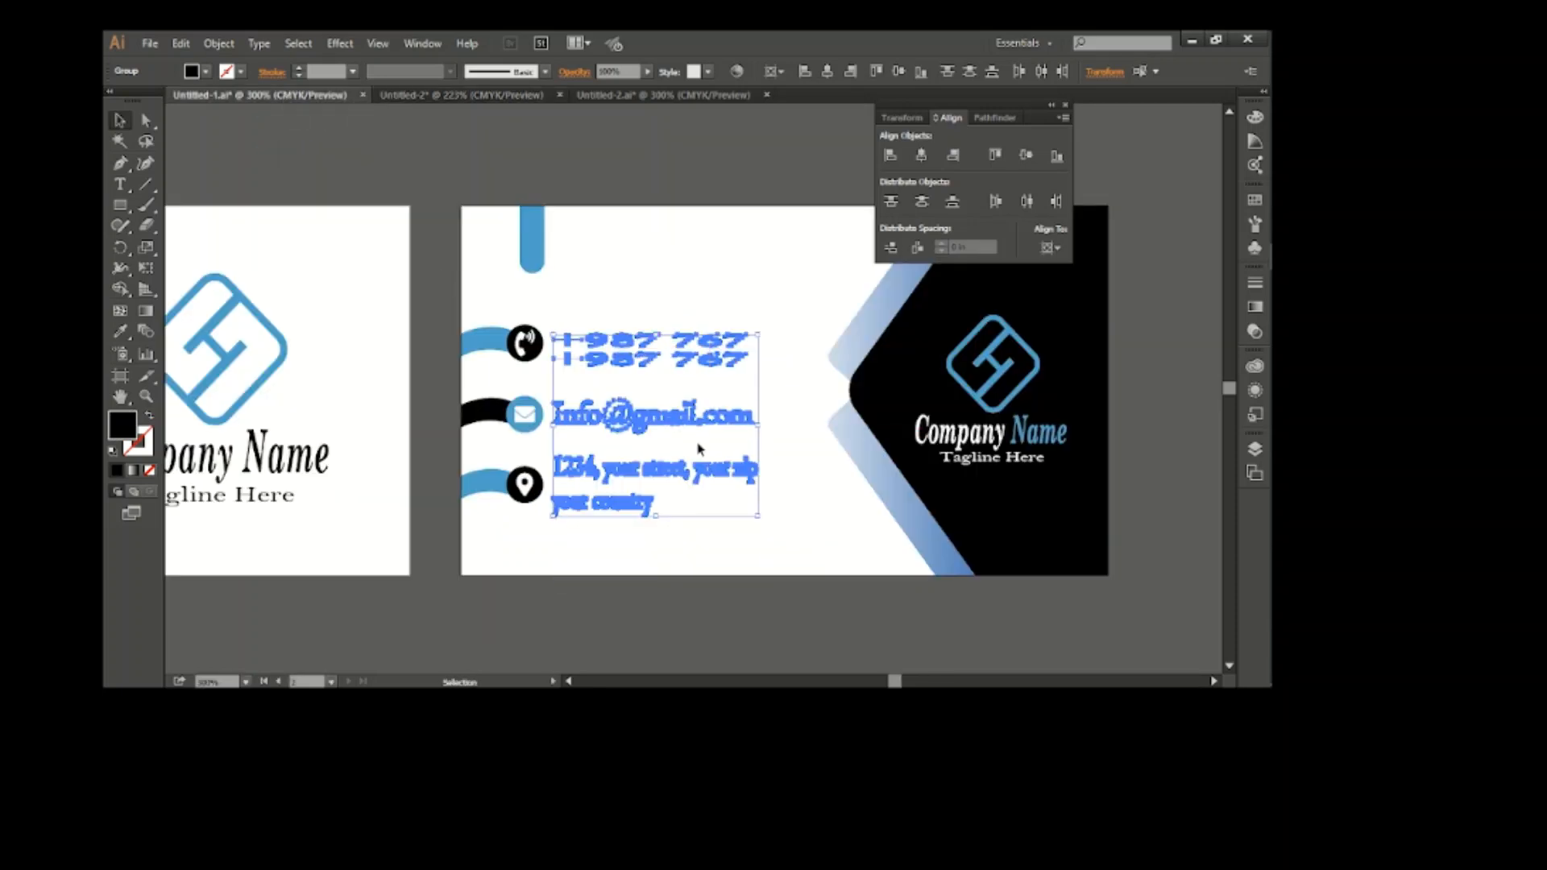
click(698, 450)
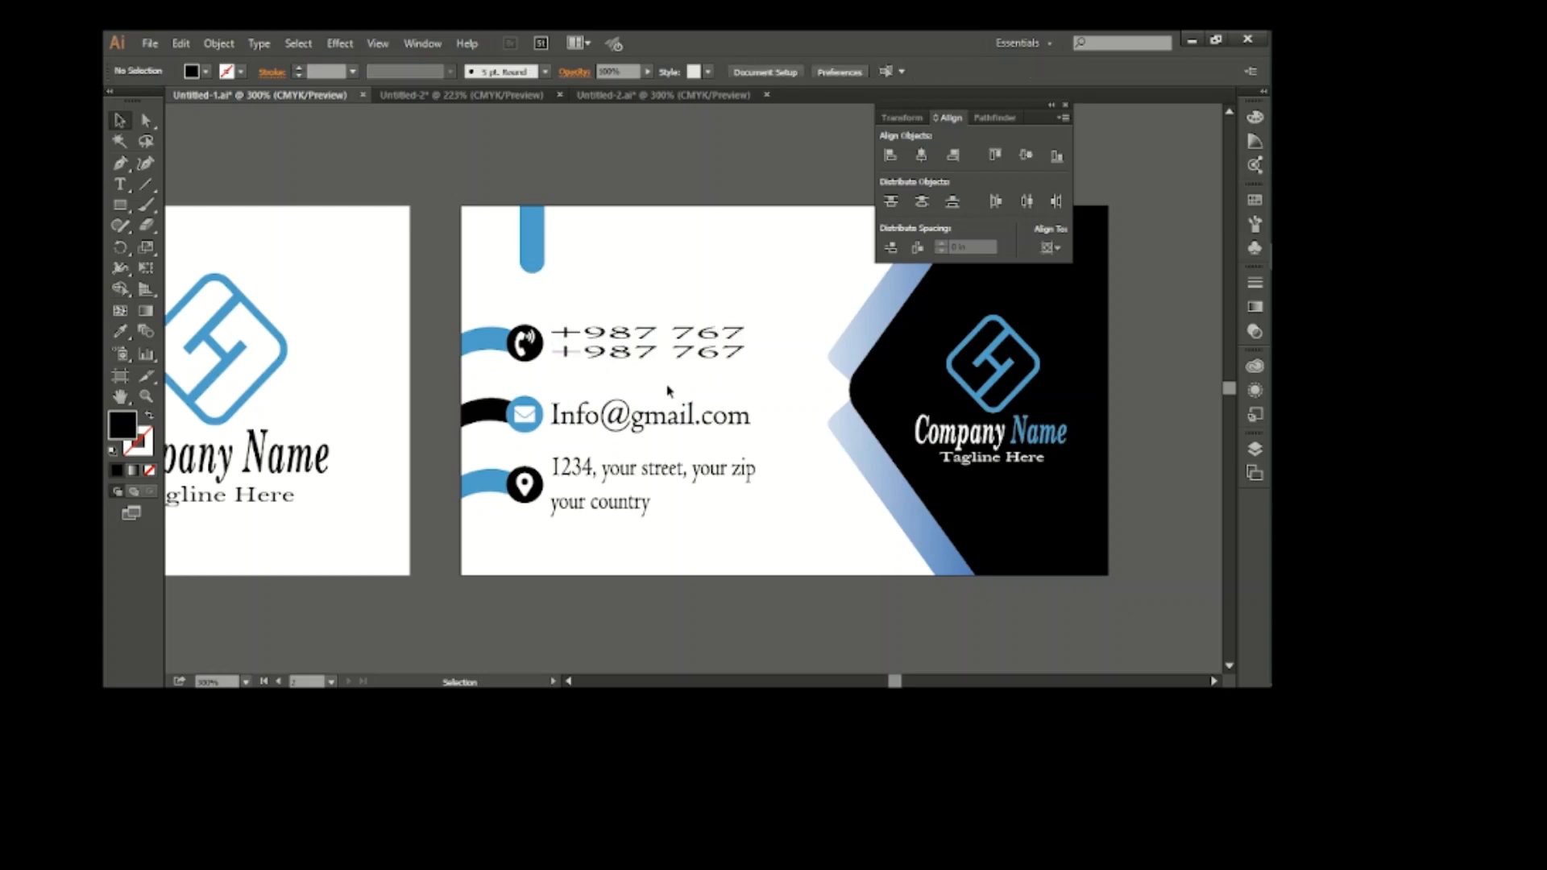
Step: Move the e-mail text slightly right, the address slightly right and down, and the whole phone row slightly down
drag(649, 420, 655, 420)
click(642, 383)
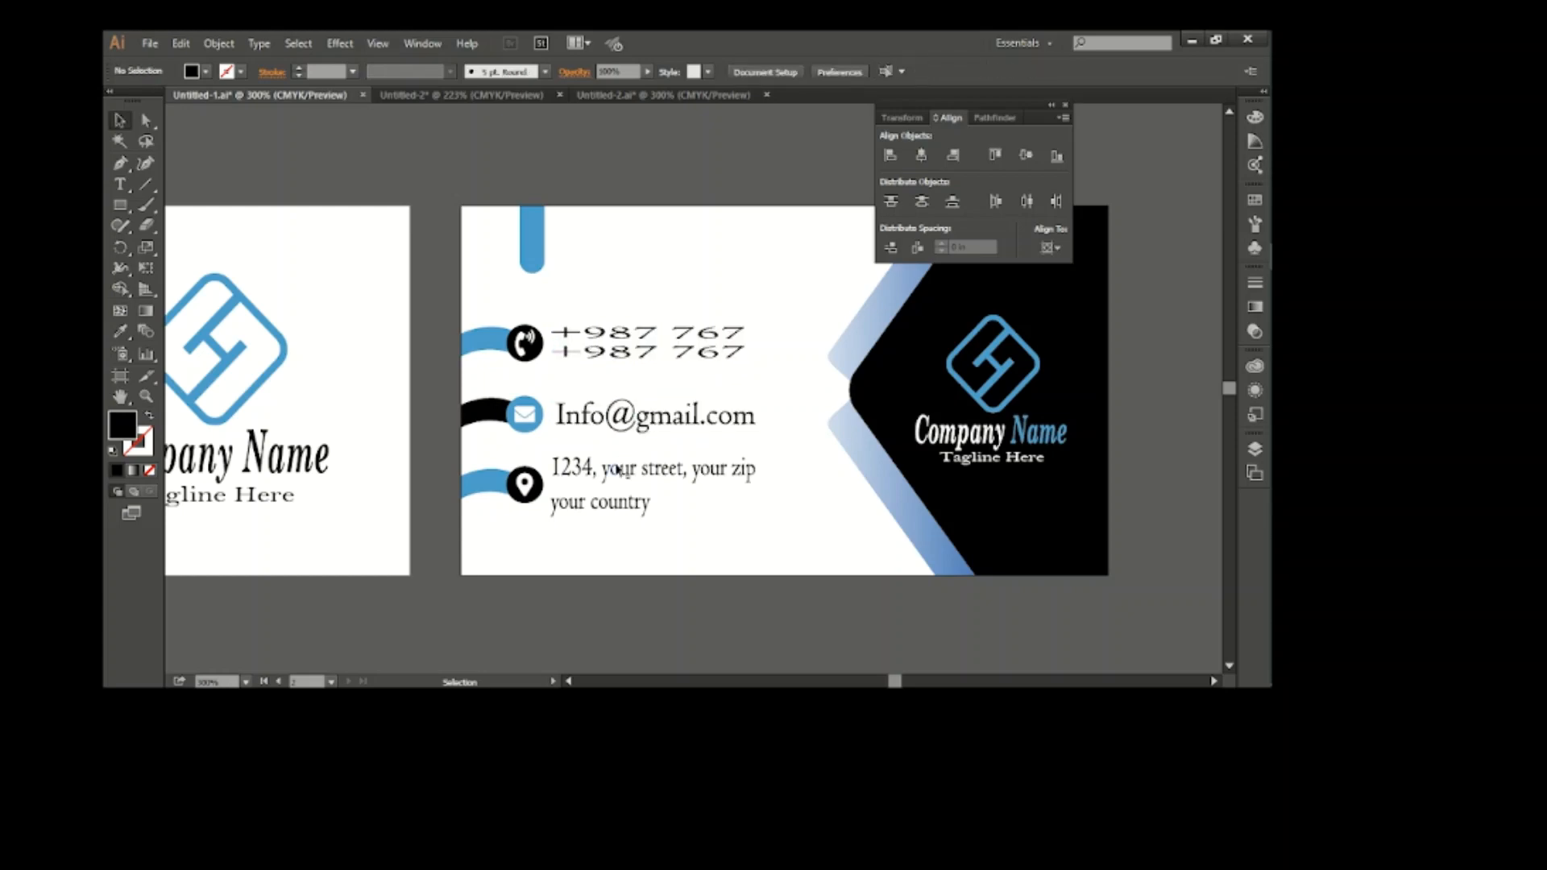
drag(619, 470, 624, 478)
click(642, 454)
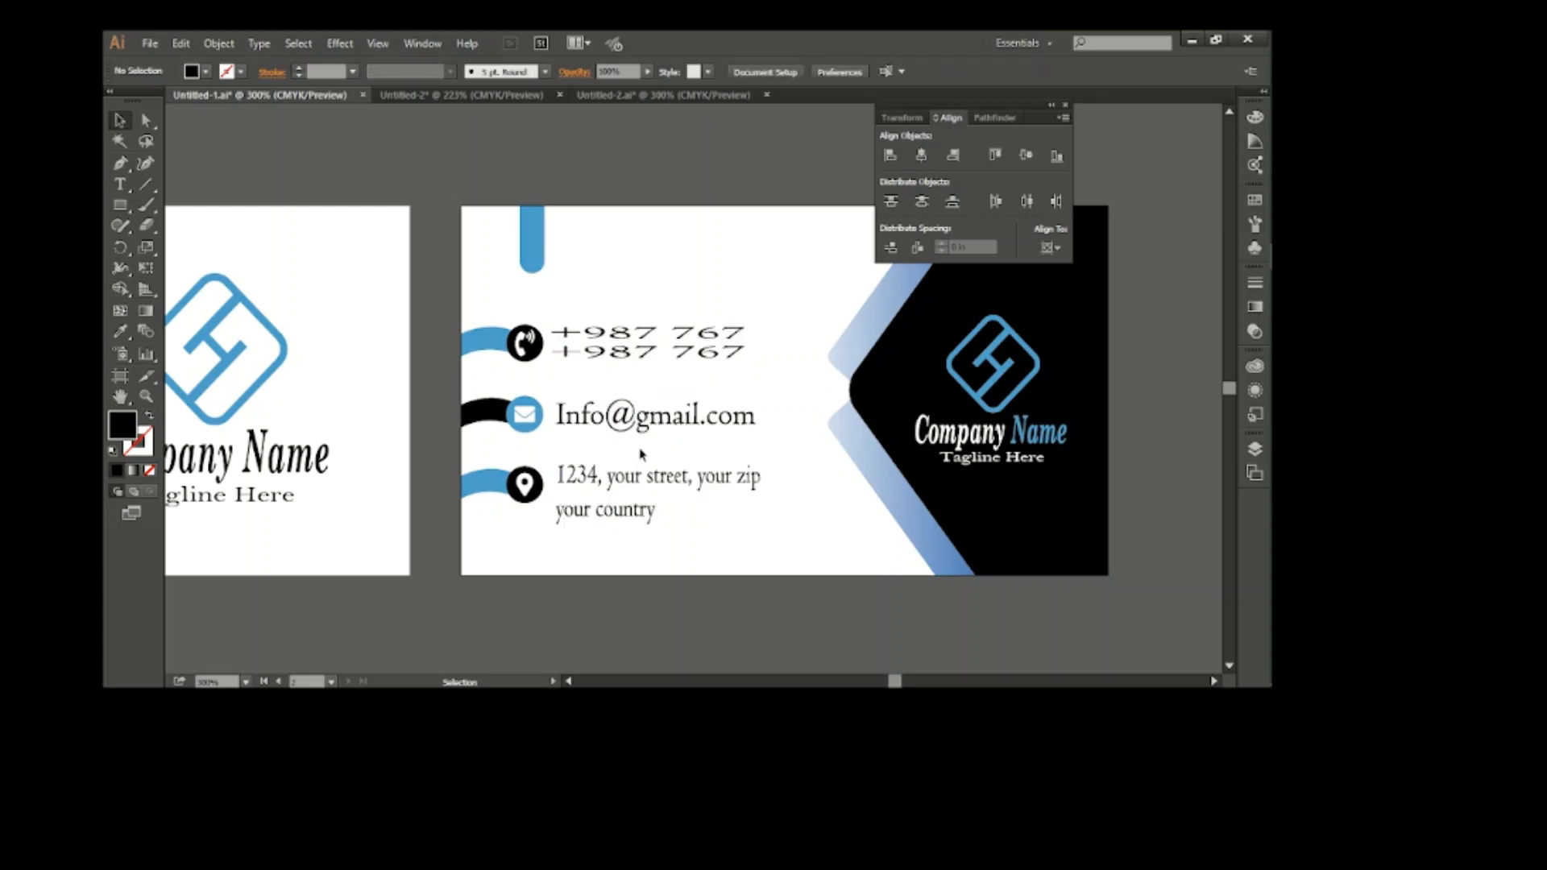
drag(625, 363, 627, 370)
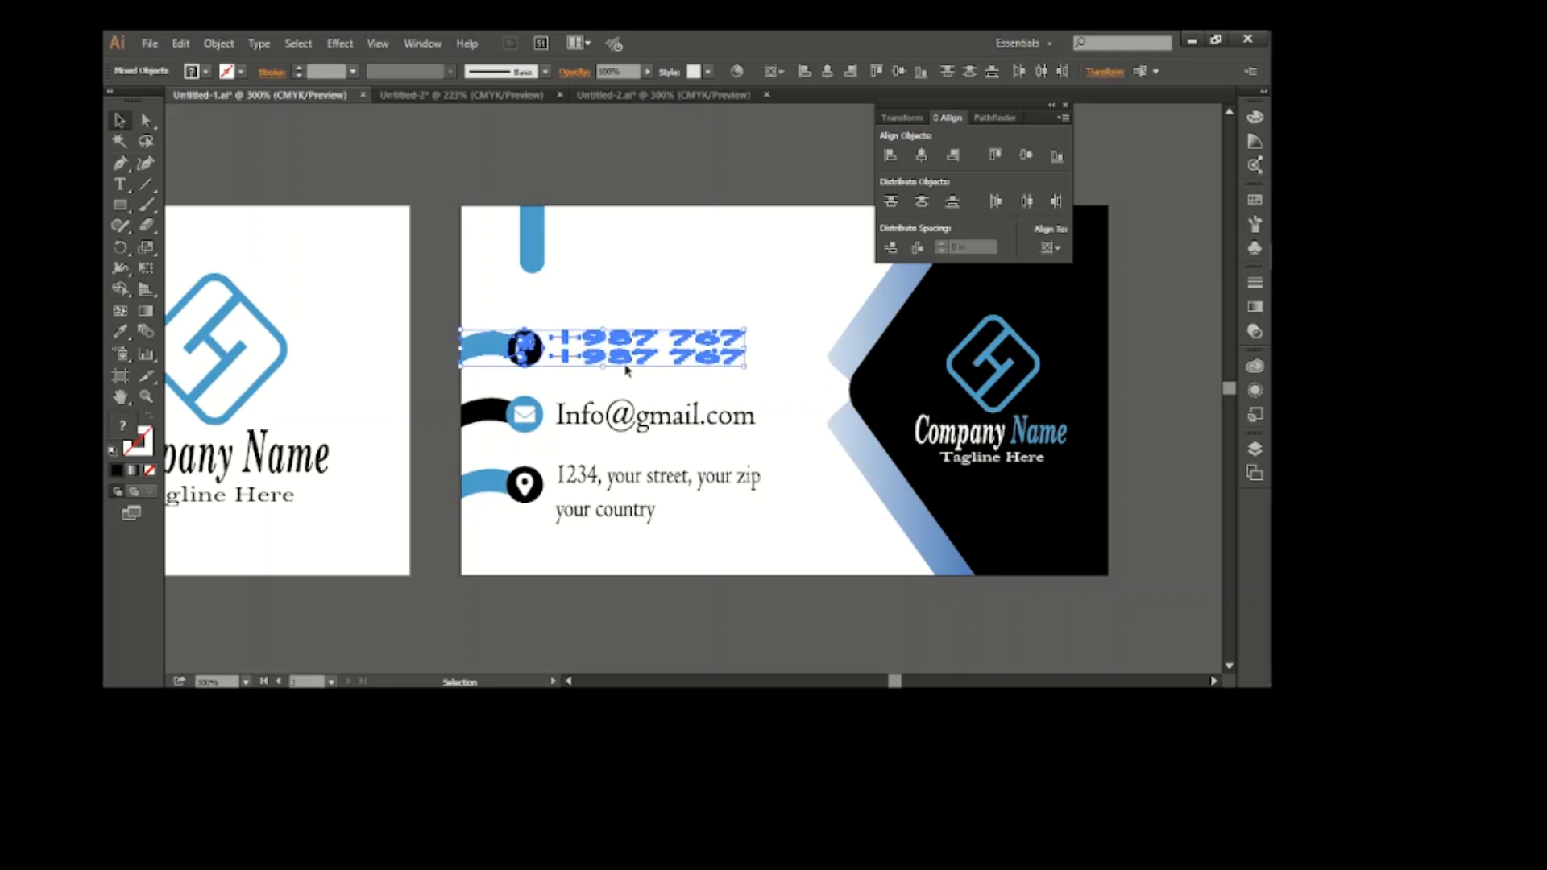
Step: Move the location row slightly up to even the spacing, and shift all three contact rows down together
click(546, 524)
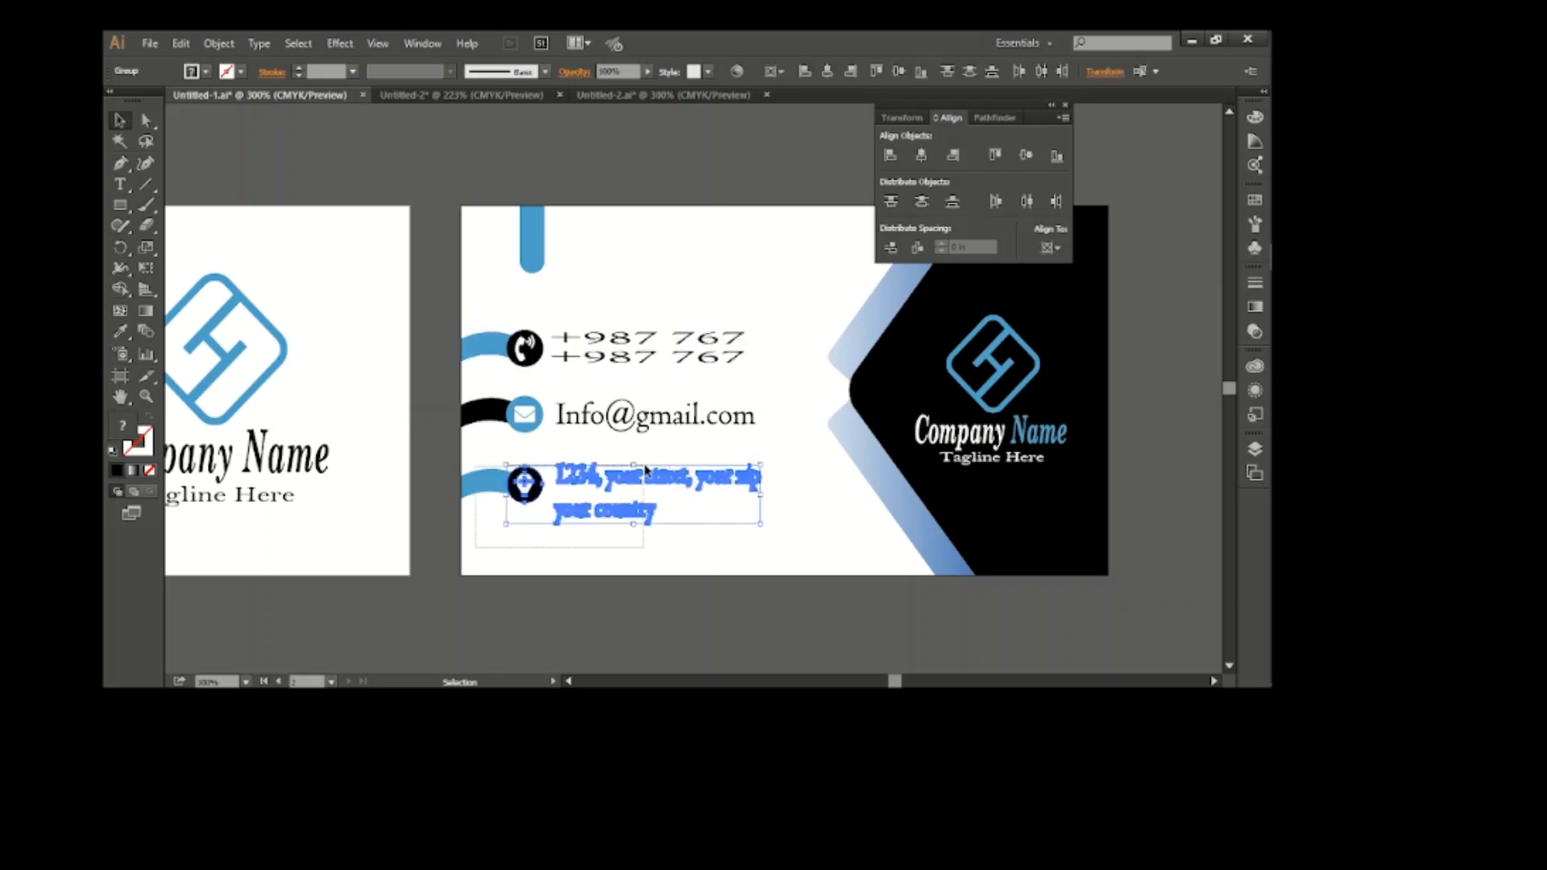
drag(645, 470, 735, 514)
click(739, 563)
key(Down)
key(Down)
key(Down)
key(Down)
key(Down)
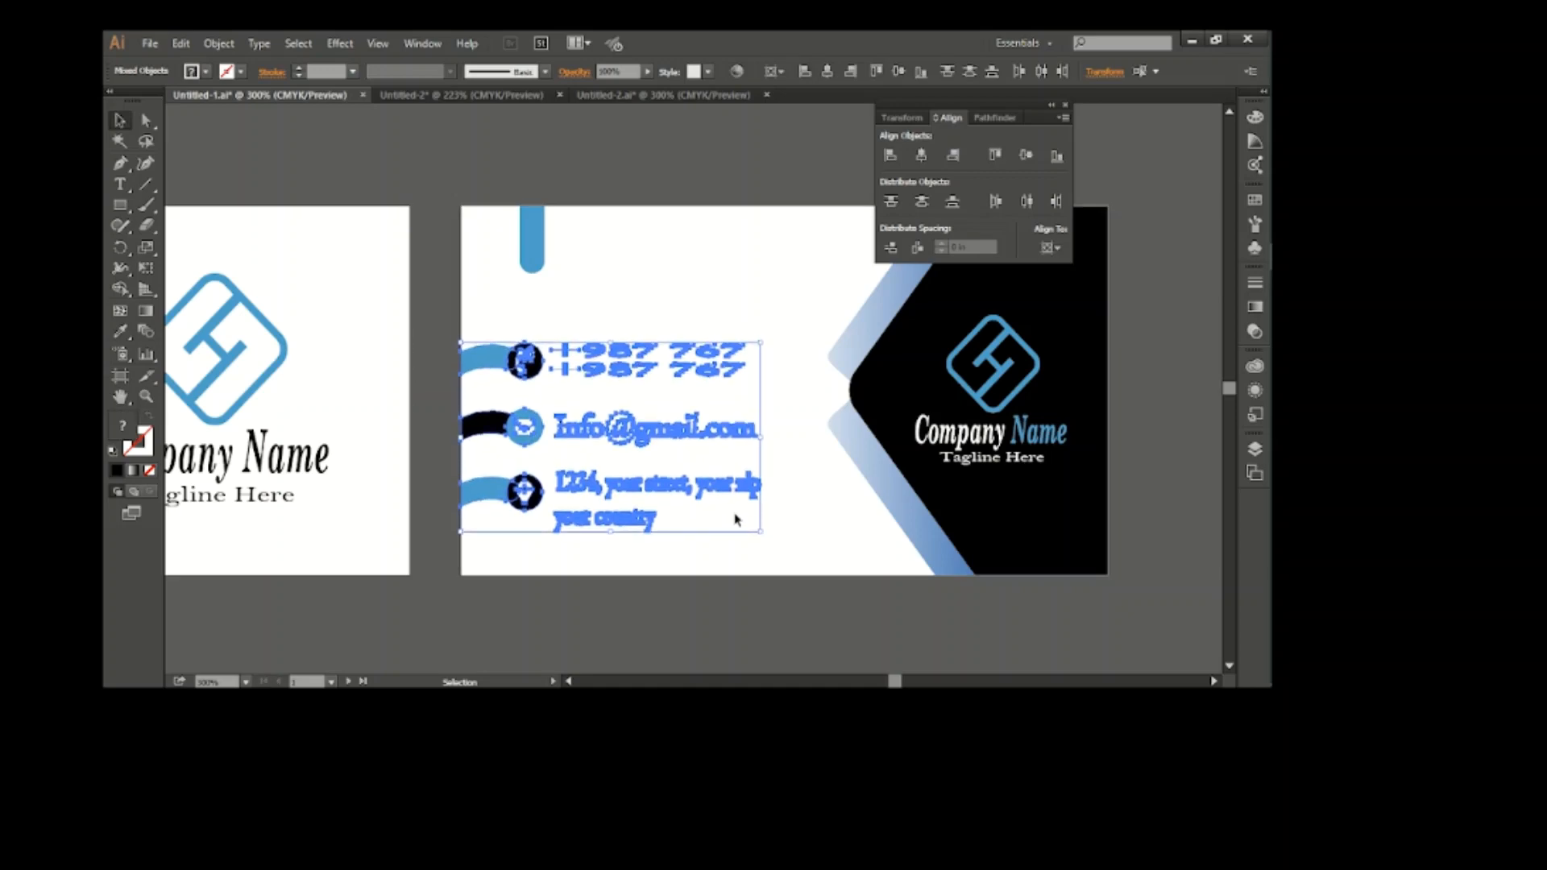
click(486, 329)
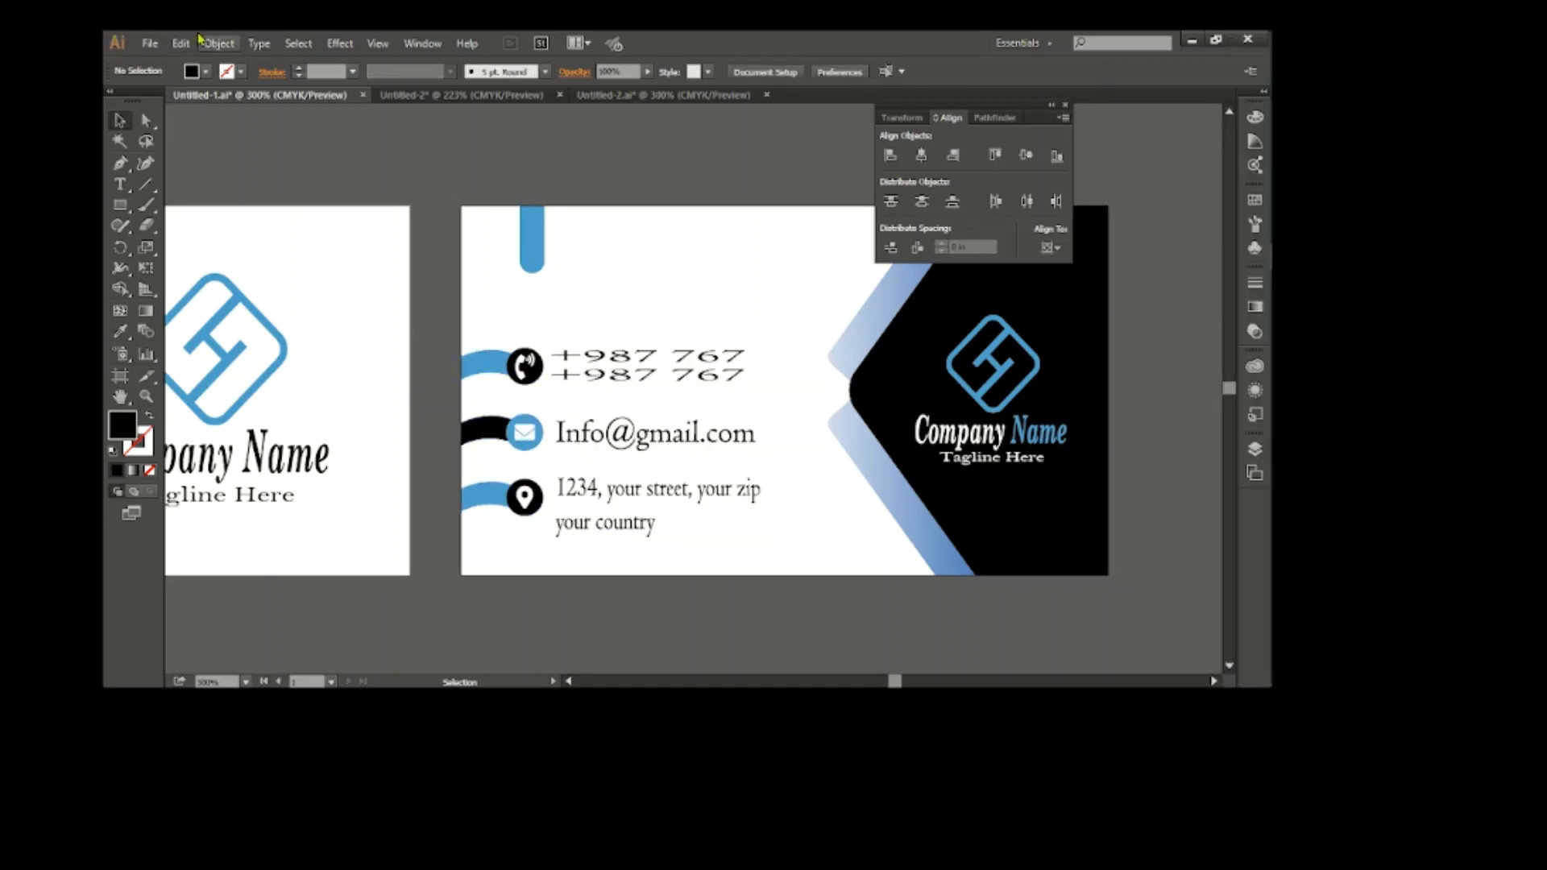
Step: Bring the cardholder's name and the Graphics Designer title from Untitled-2 to the space above the contact rows
click(476, 95)
drag(712, 414, 667, 268)
click(786, 287)
click(766, 263)
drag(775, 260, 788, 262)
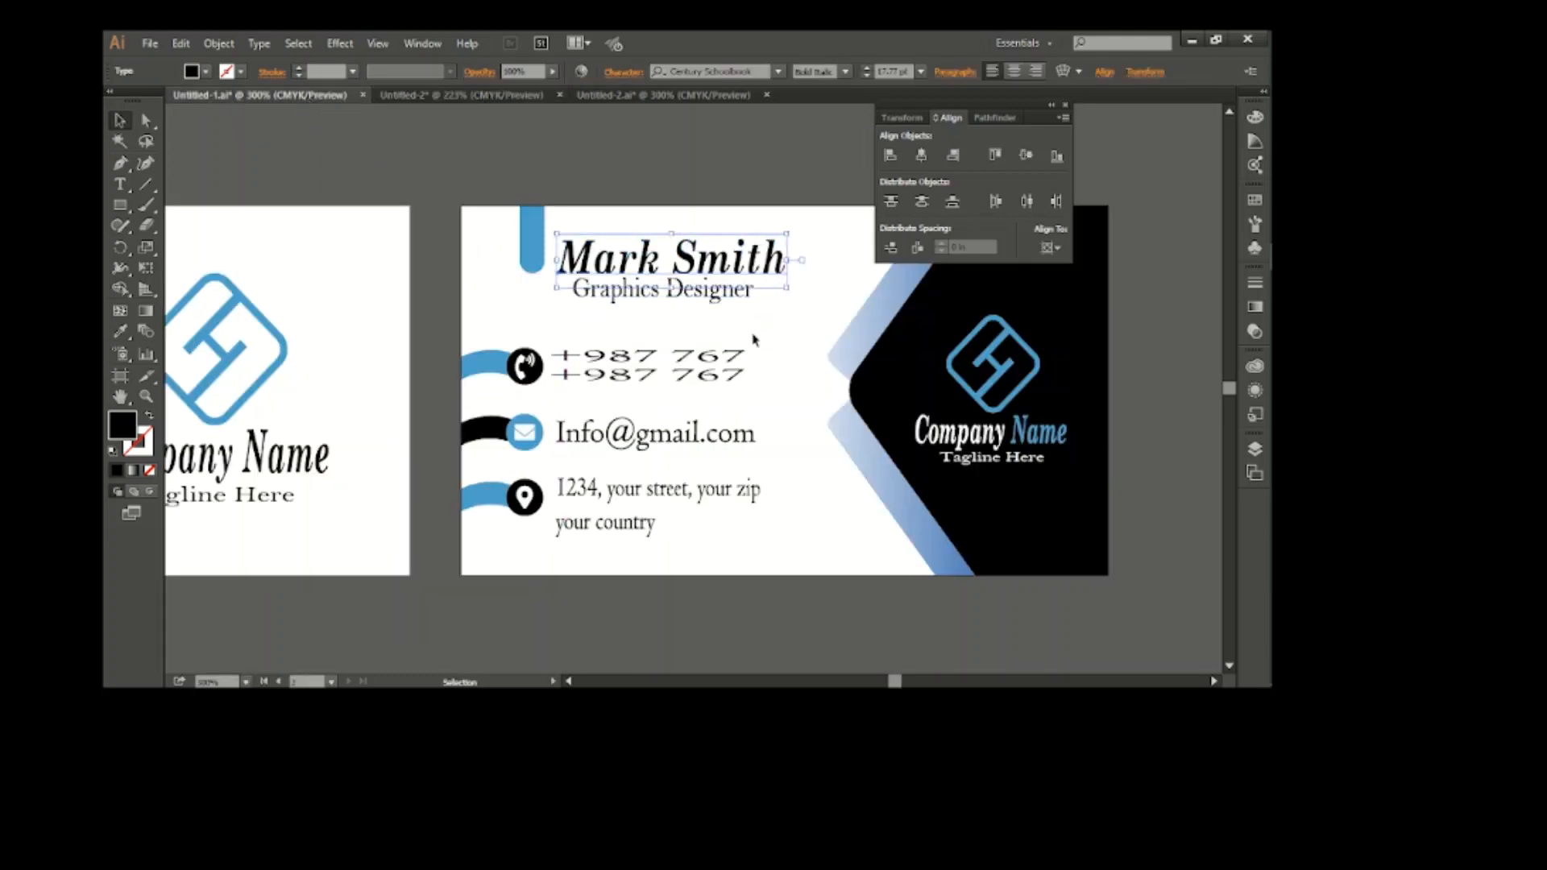
Step: Fill the cardholder's name with light blue and nudge it slightly up and left
click(191, 71)
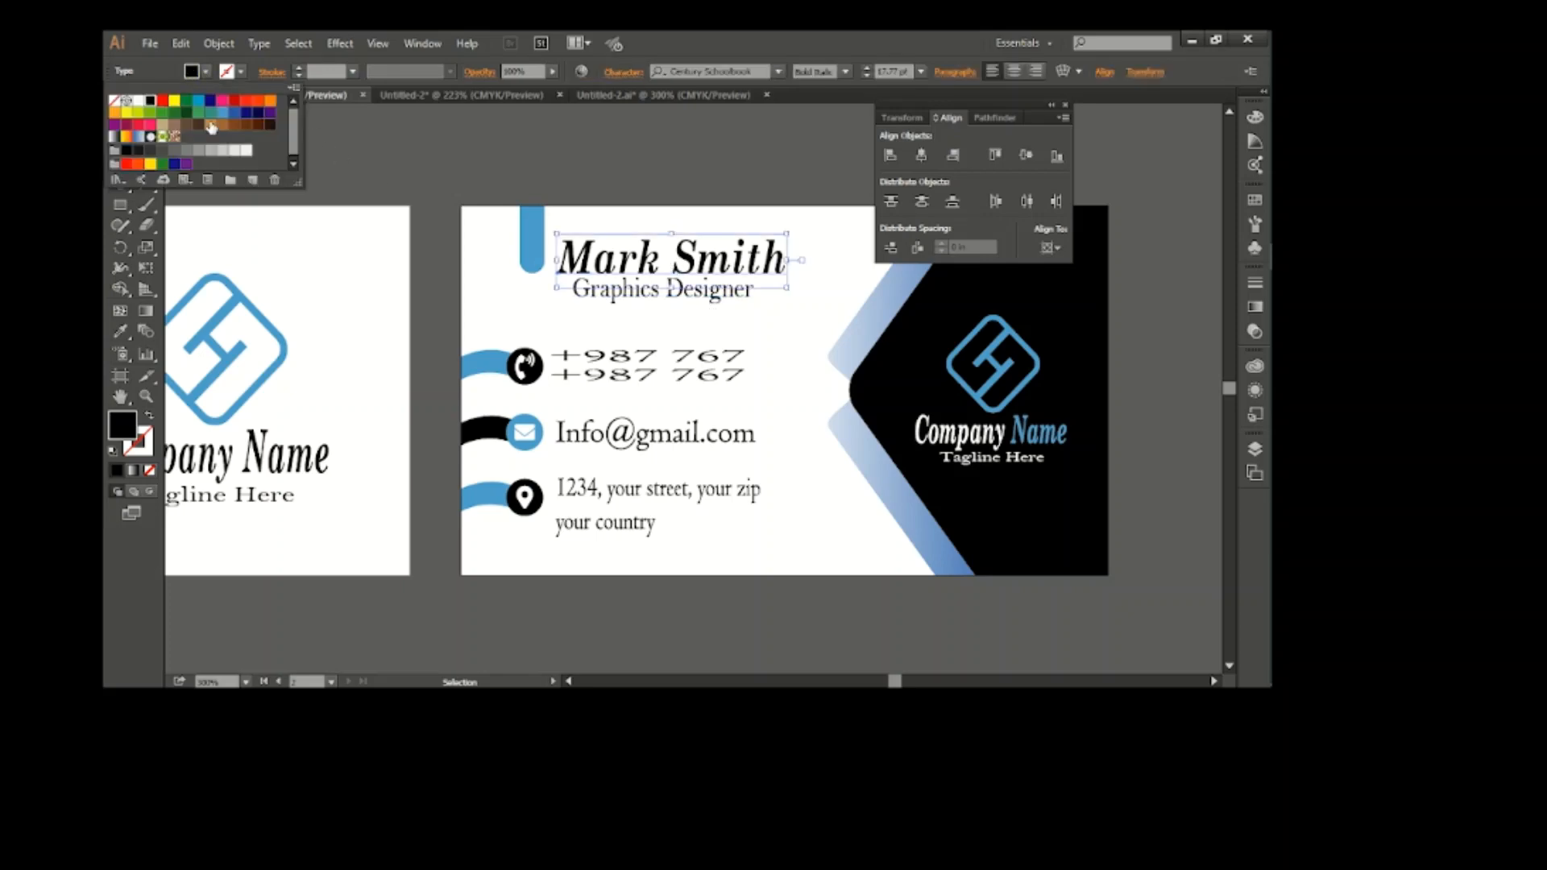
click(222, 112)
click(771, 341)
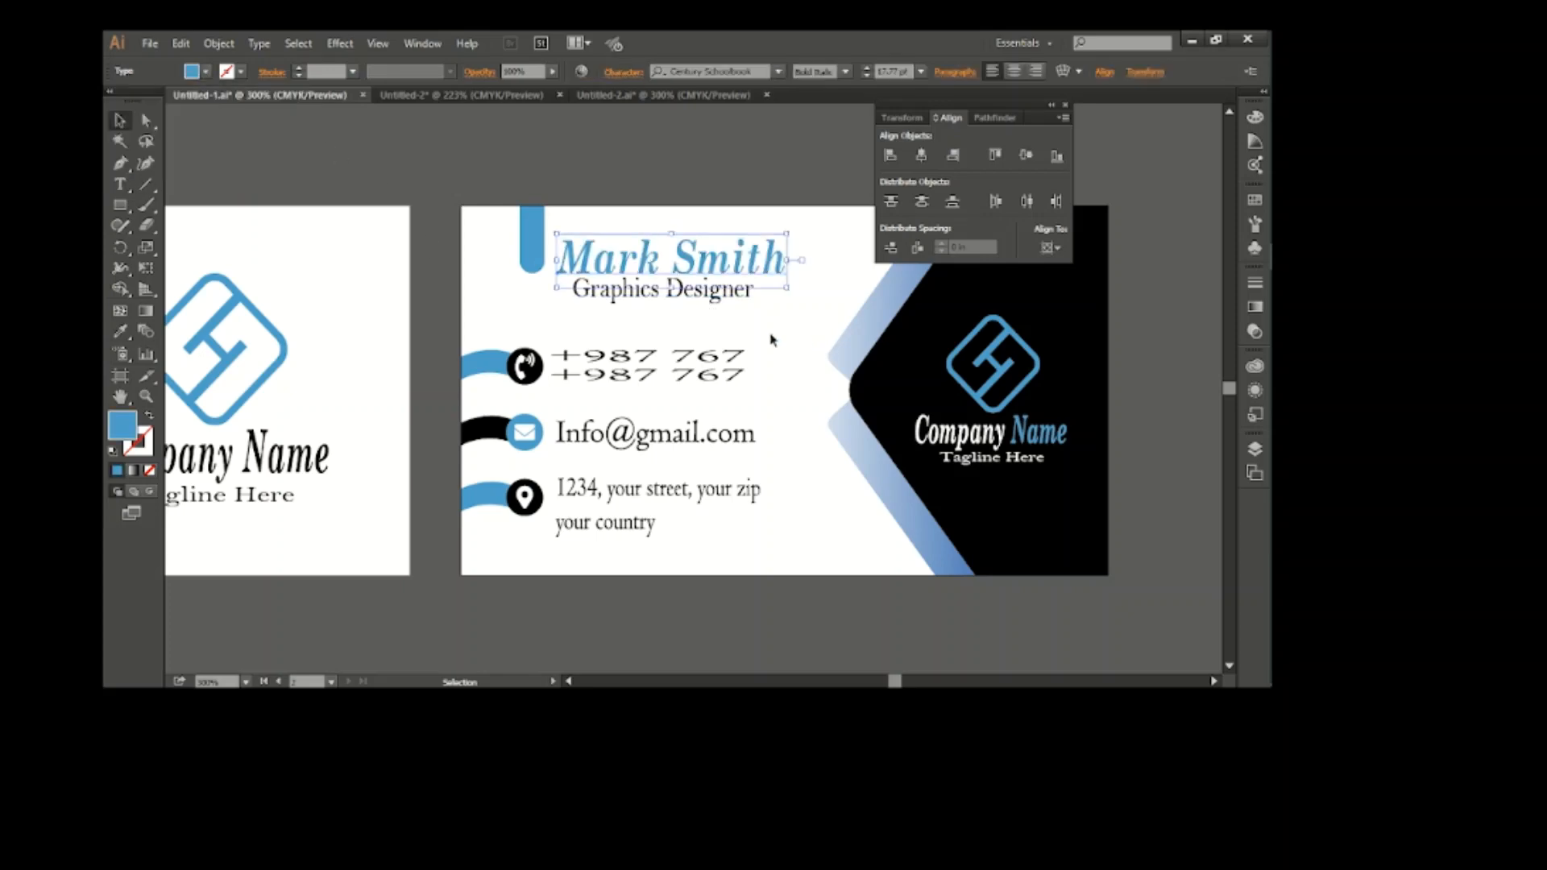
click(703, 264)
key(Up)
key(Left)
key(Left)
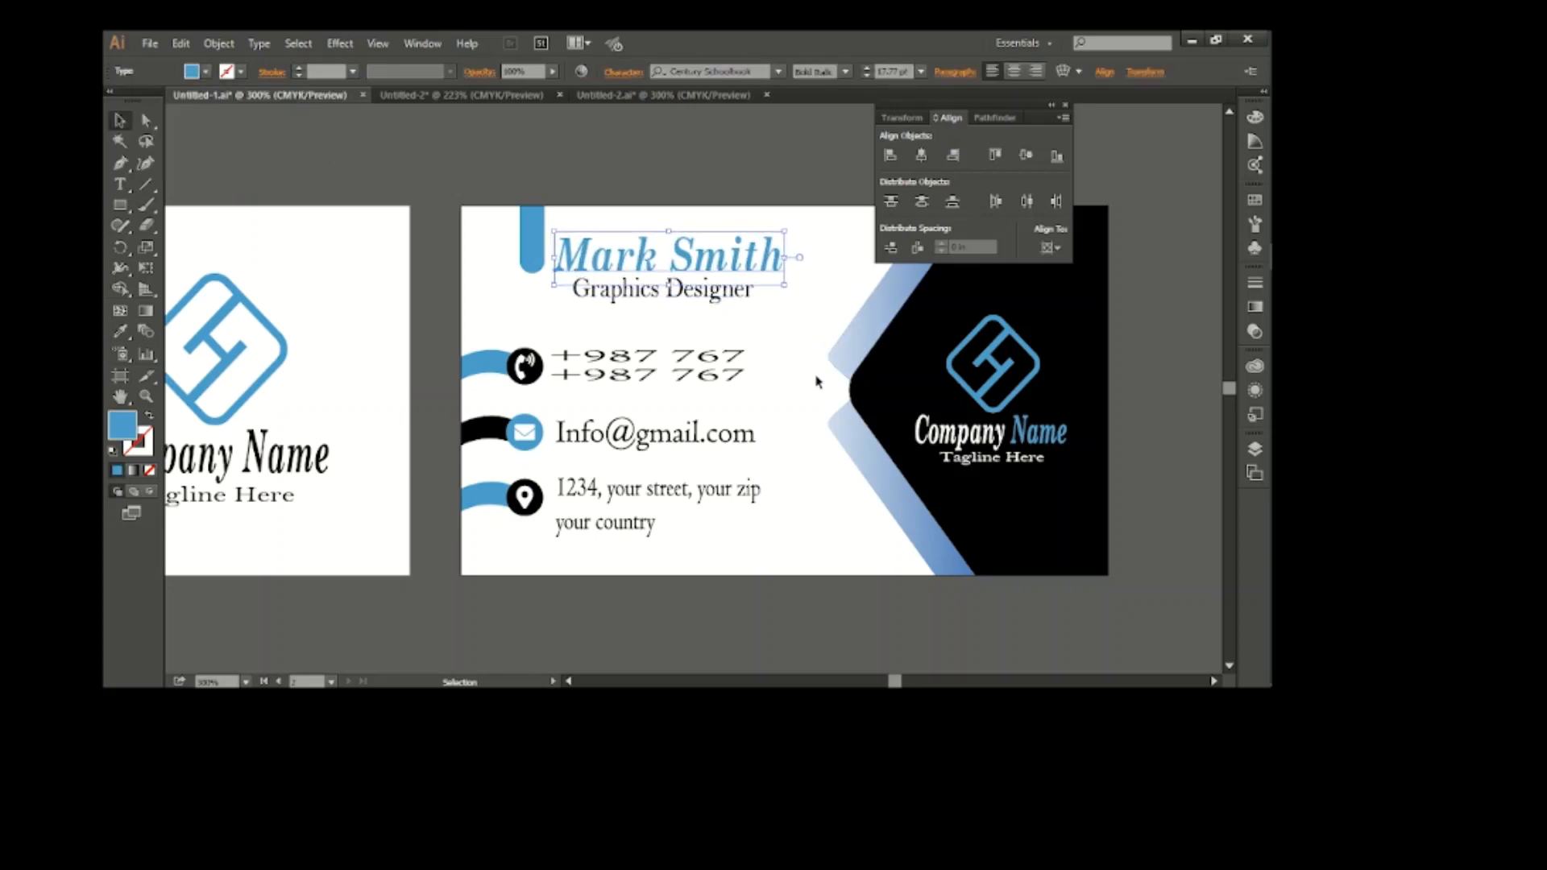
Step: Move the Graphics Designer title left to line up with the start of the name above it
click(724, 330)
click(703, 301)
key(Left)
key(Left)
key(Left)
key(Left)
key(Left)
key(Left)
key(Left)
key(Left)
key(Left)
key(Left)
key(Left)
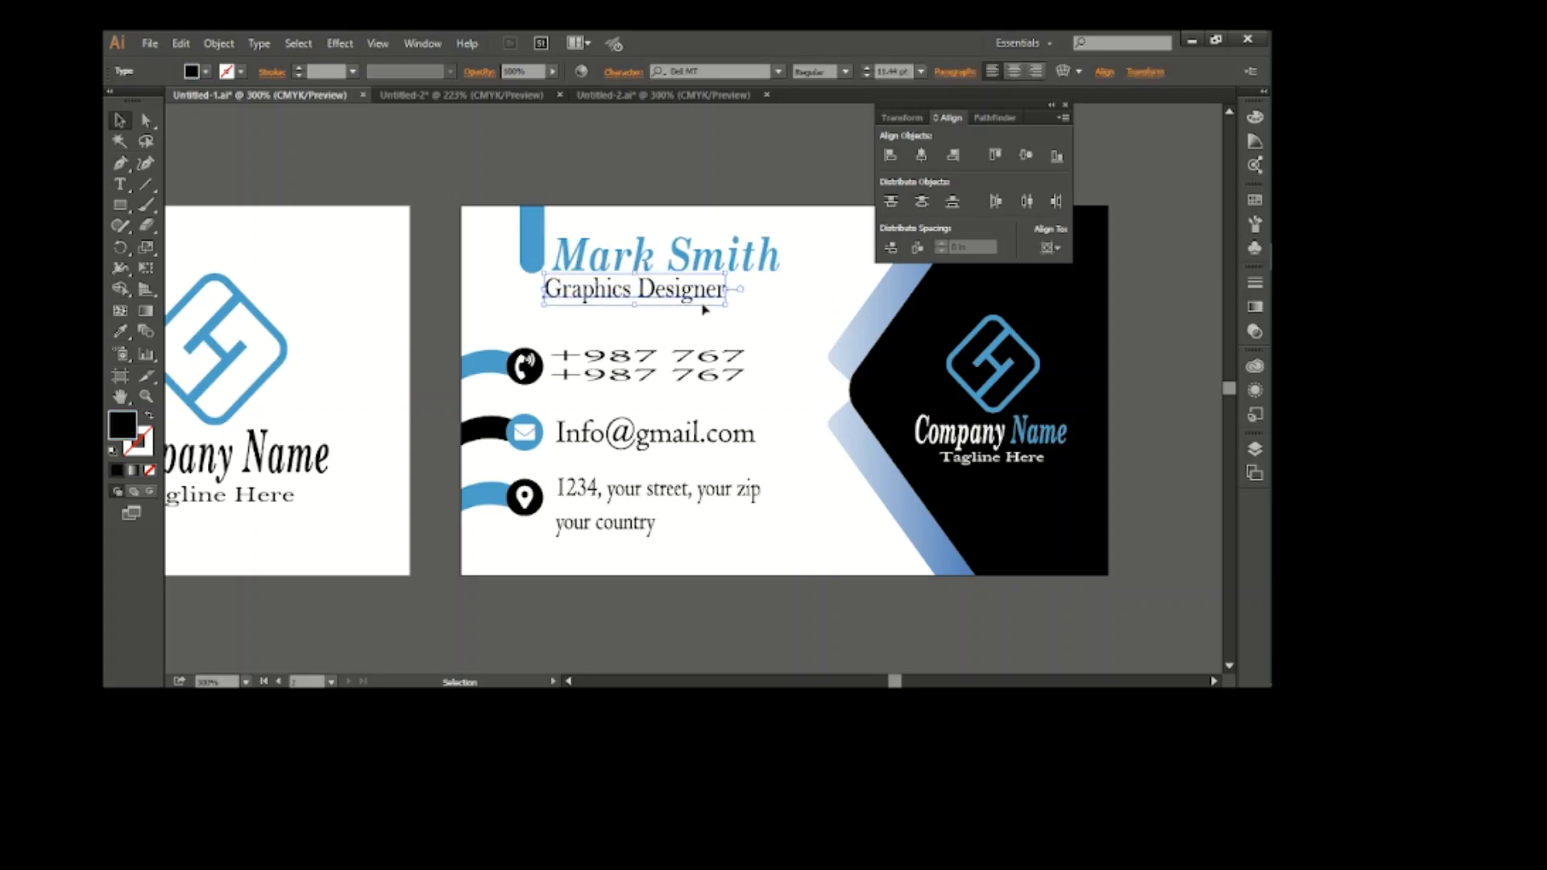
key(Right)
key(Right)
click(768, 343)
click(680, 298)
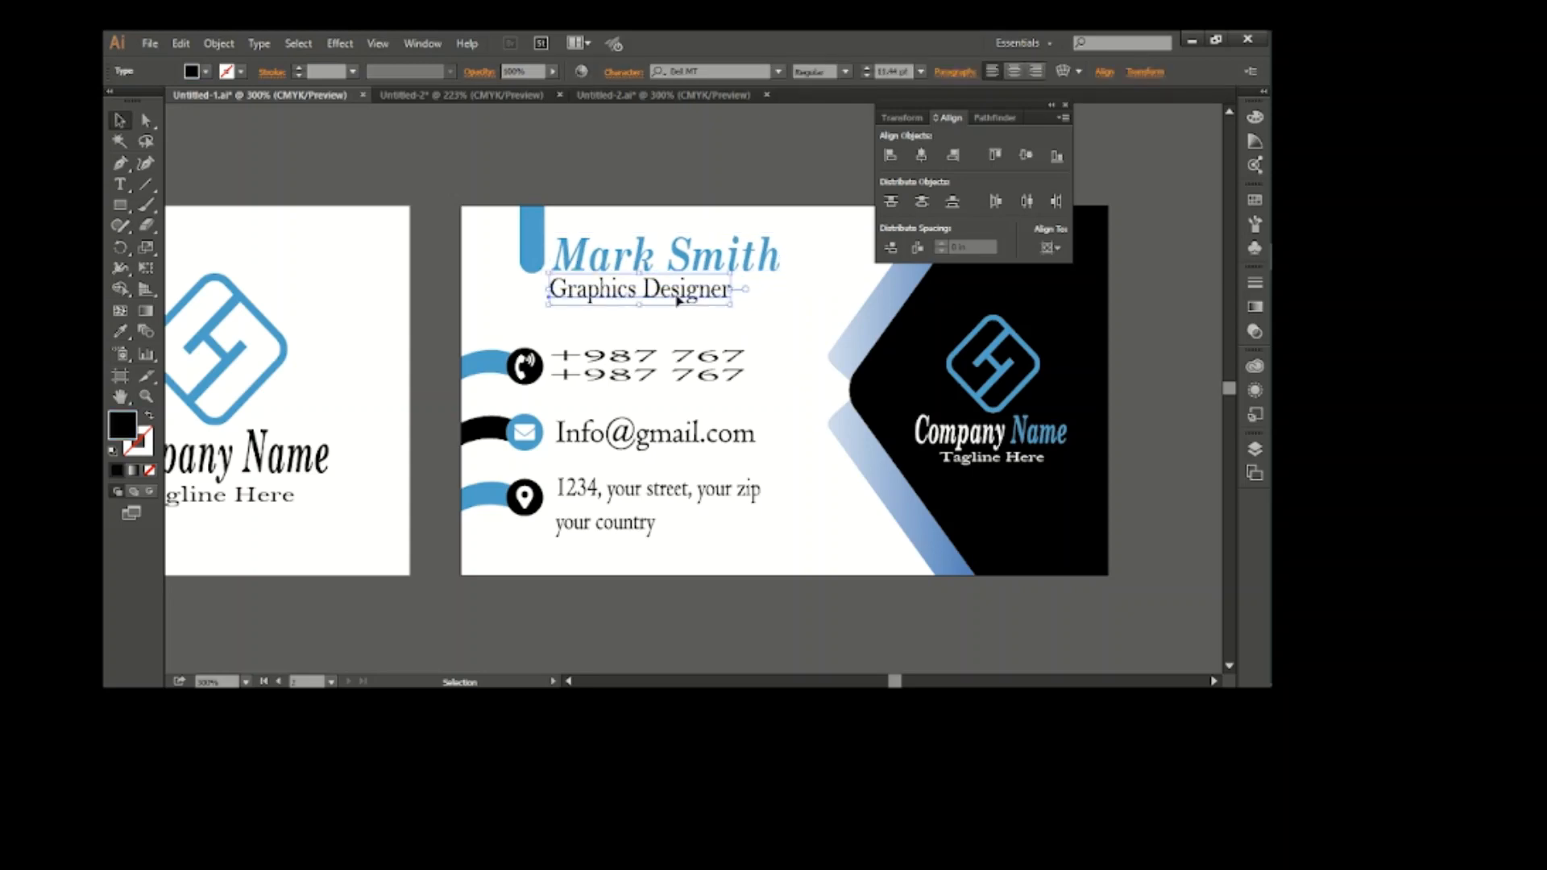
key(Right)
click(777, 353)
Step: Lengthen the vertical blue bar slightly downward and move the name and job title down to match
click(535, 256)
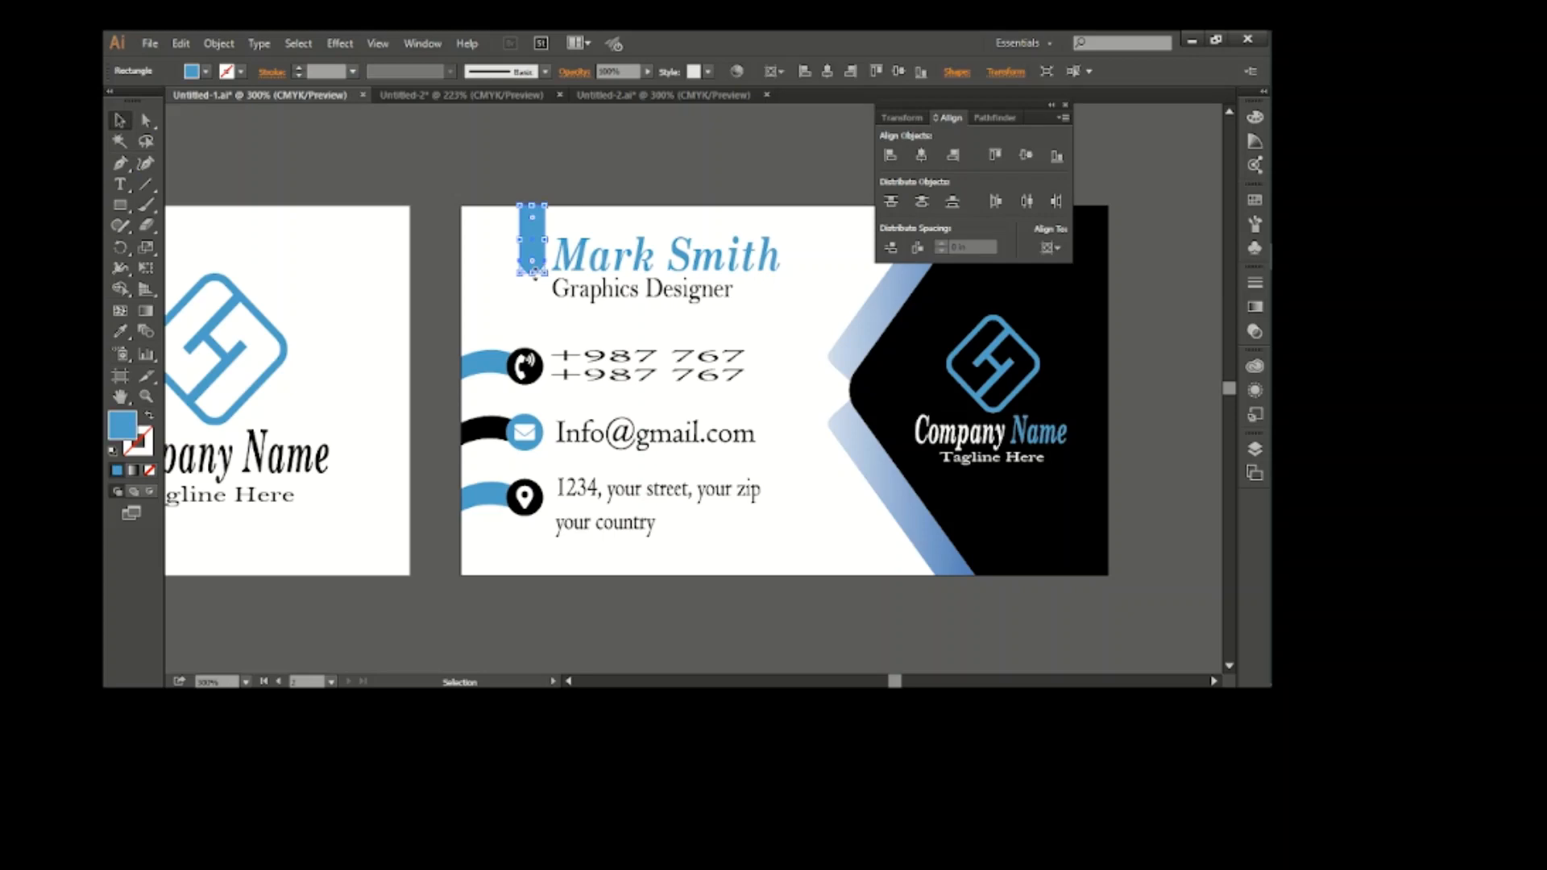
drag(545, 274, 544, 282)
drag(659, 324, 647, 255)
key(Down)
key(Down)
key(Down)
key(Down)
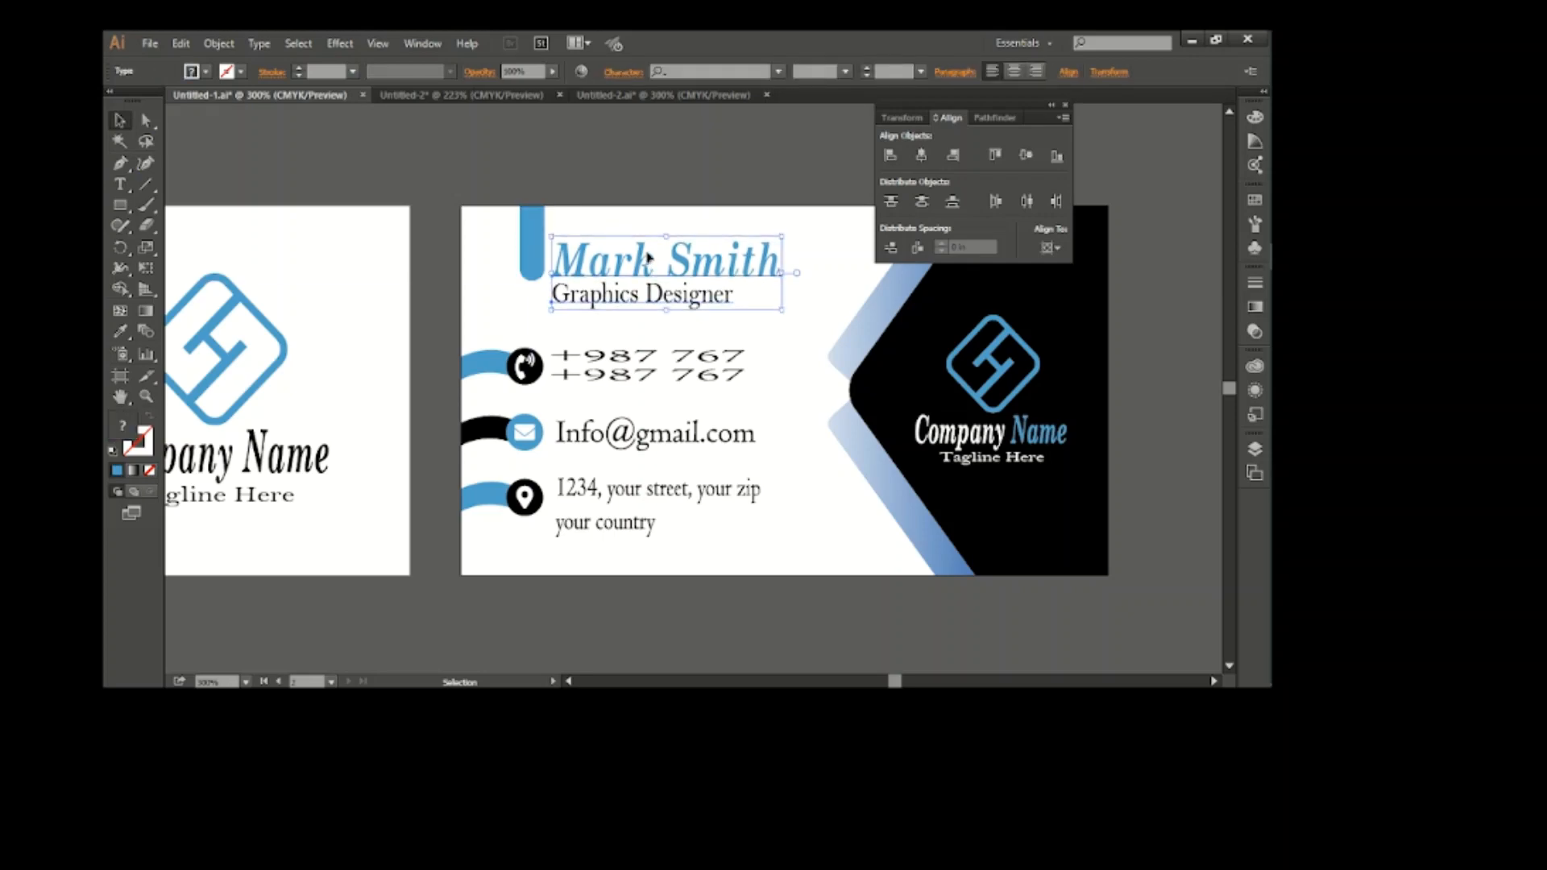
click(782, 359)
Step: Bring the small green person icon from Untitled-2 onto the rounded lower end of the vertical bar
click(407, 100)
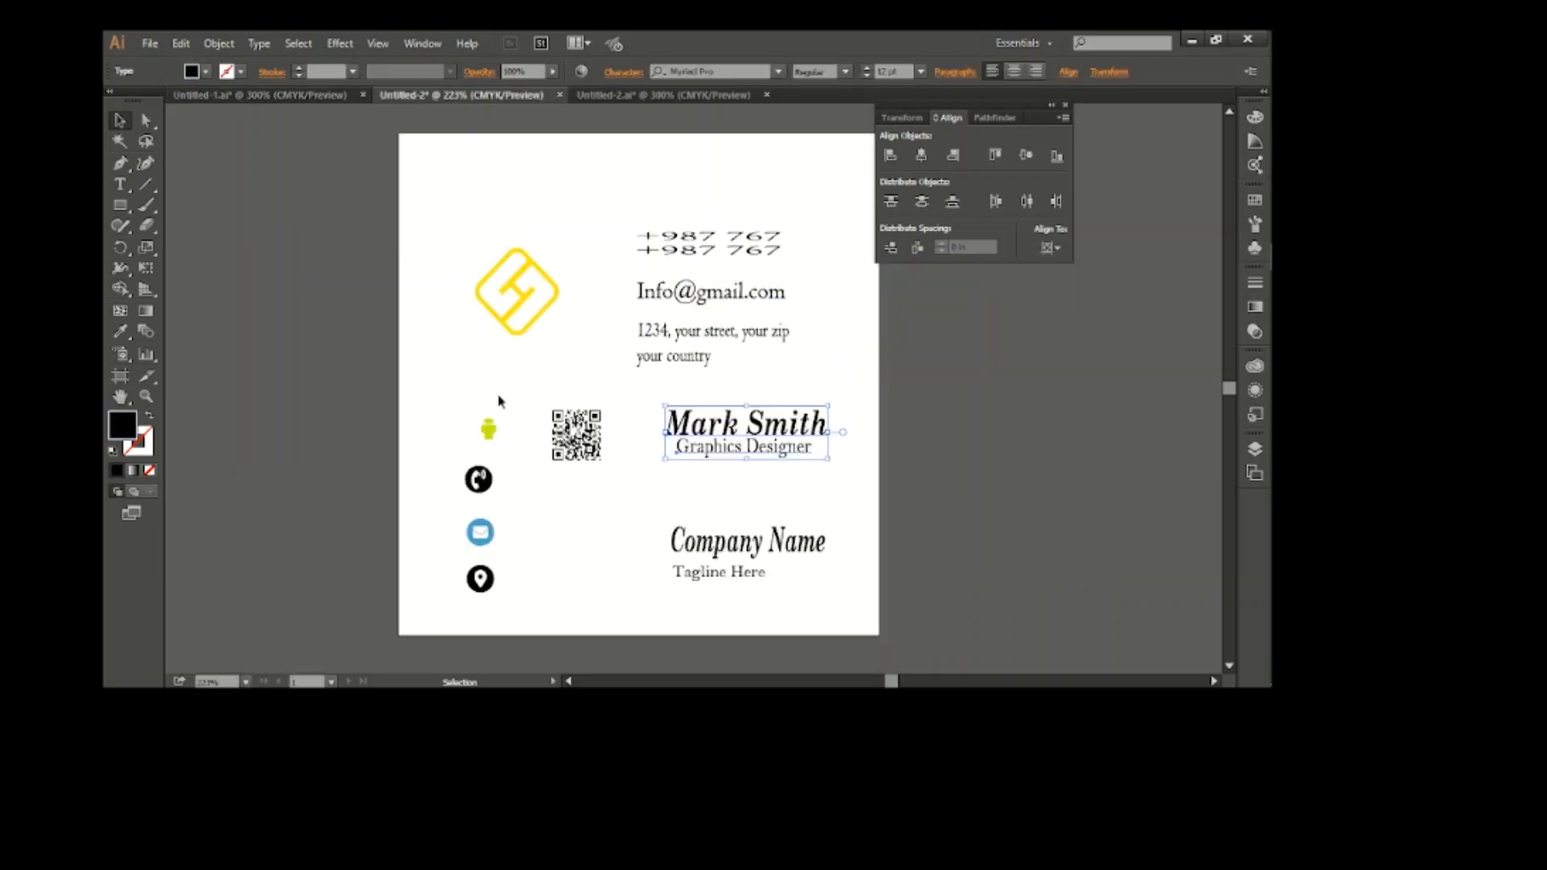
click(321, 96)
drag(529, 268, 530, 271)
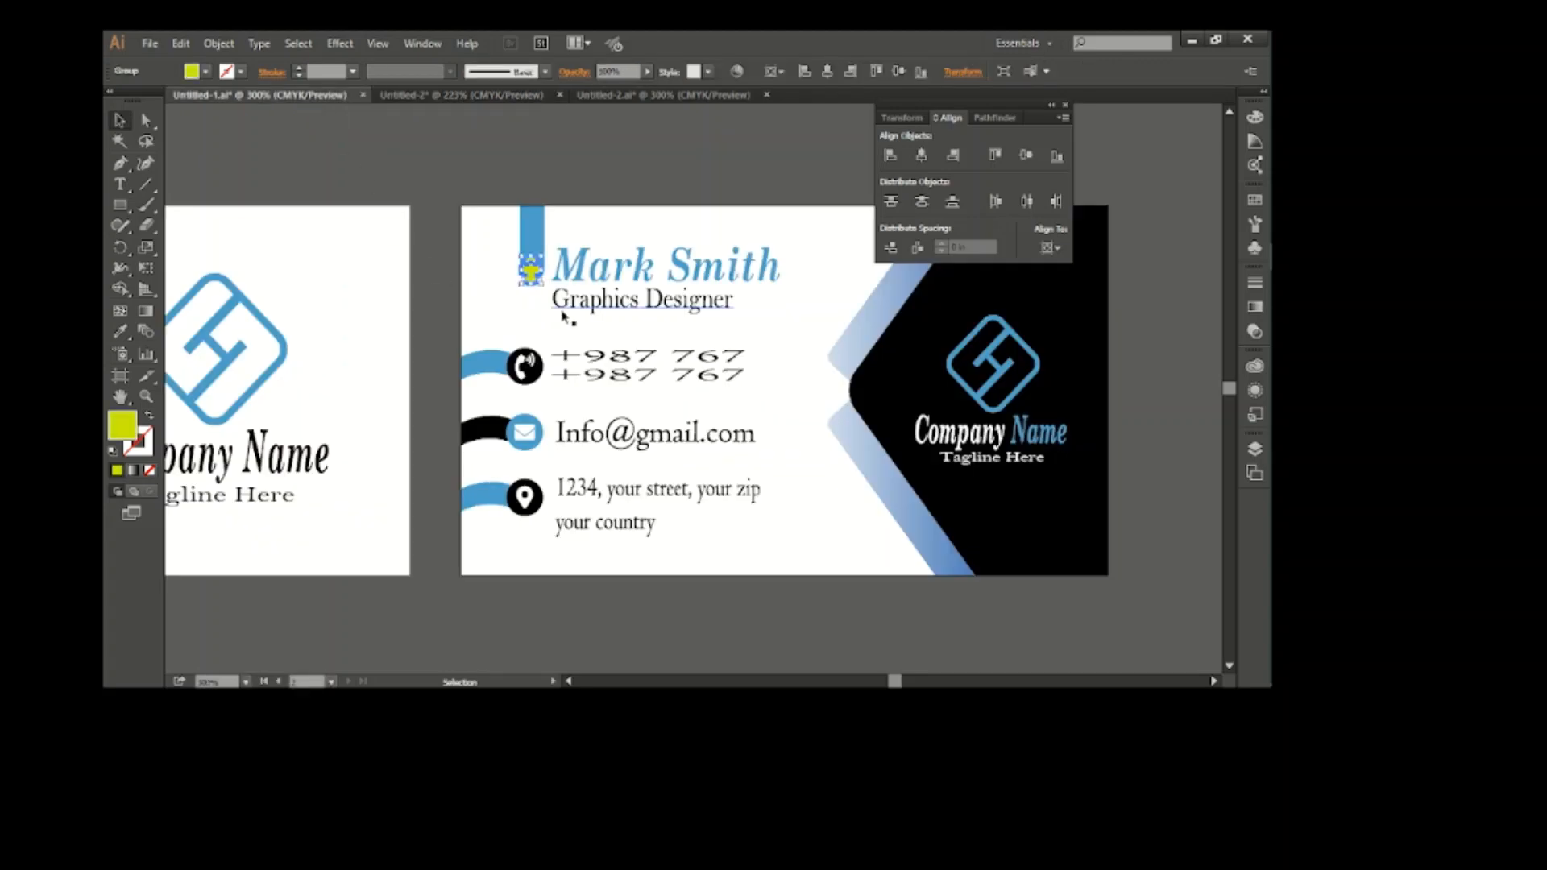
click(506, 303)
click(529, 268)
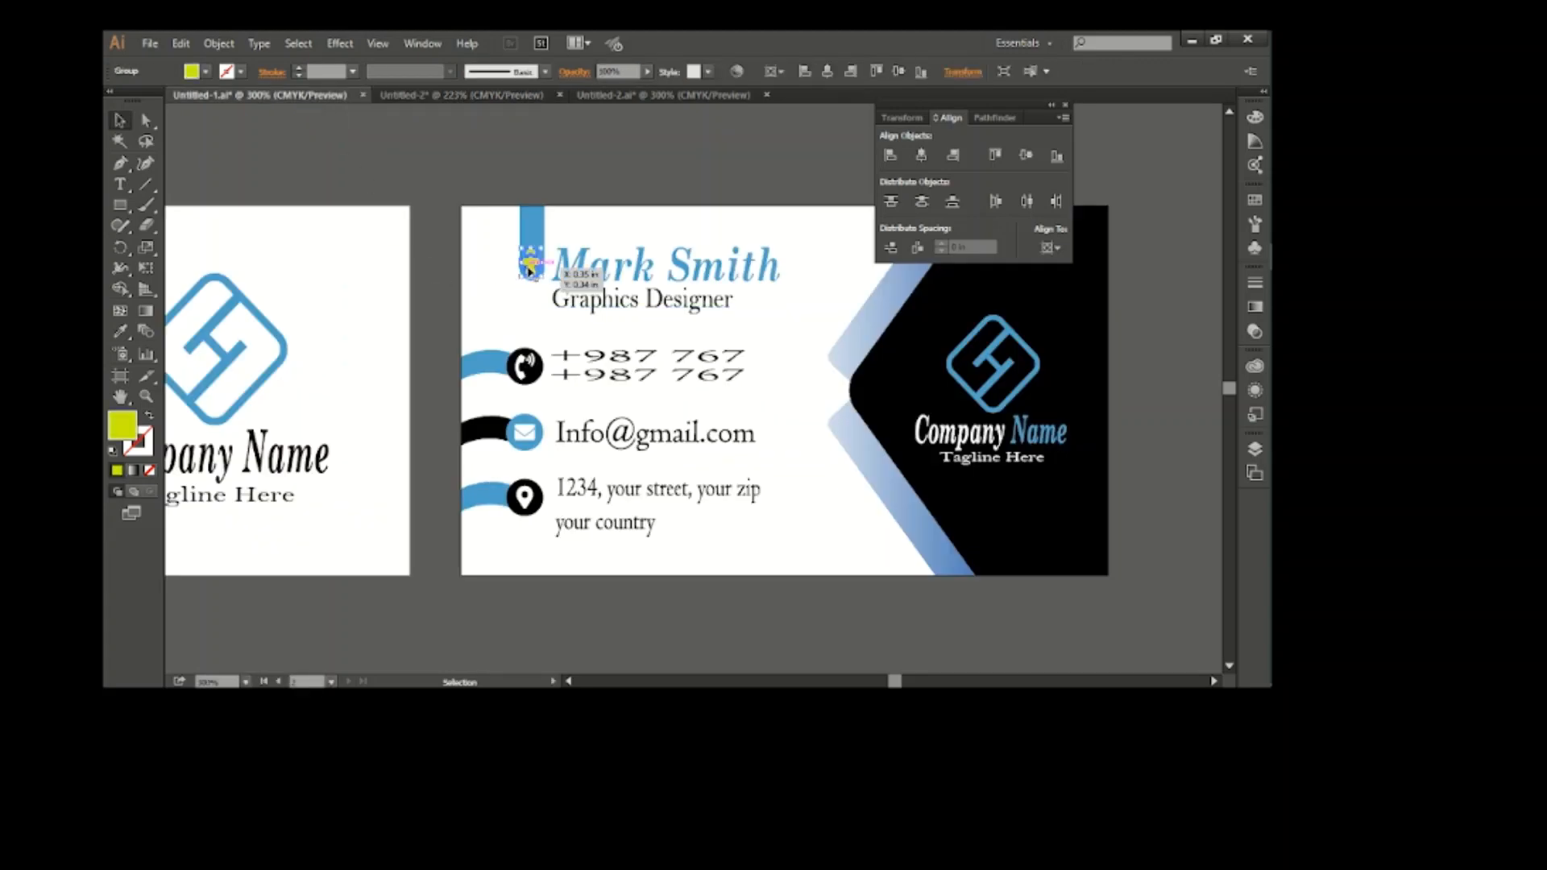
drag(545, 279, 533, 244)
click(522, 313)
Step: Try to centre the person icon and the vertical bar vertically on each other
click(1047, 251)
click(1068, 306)
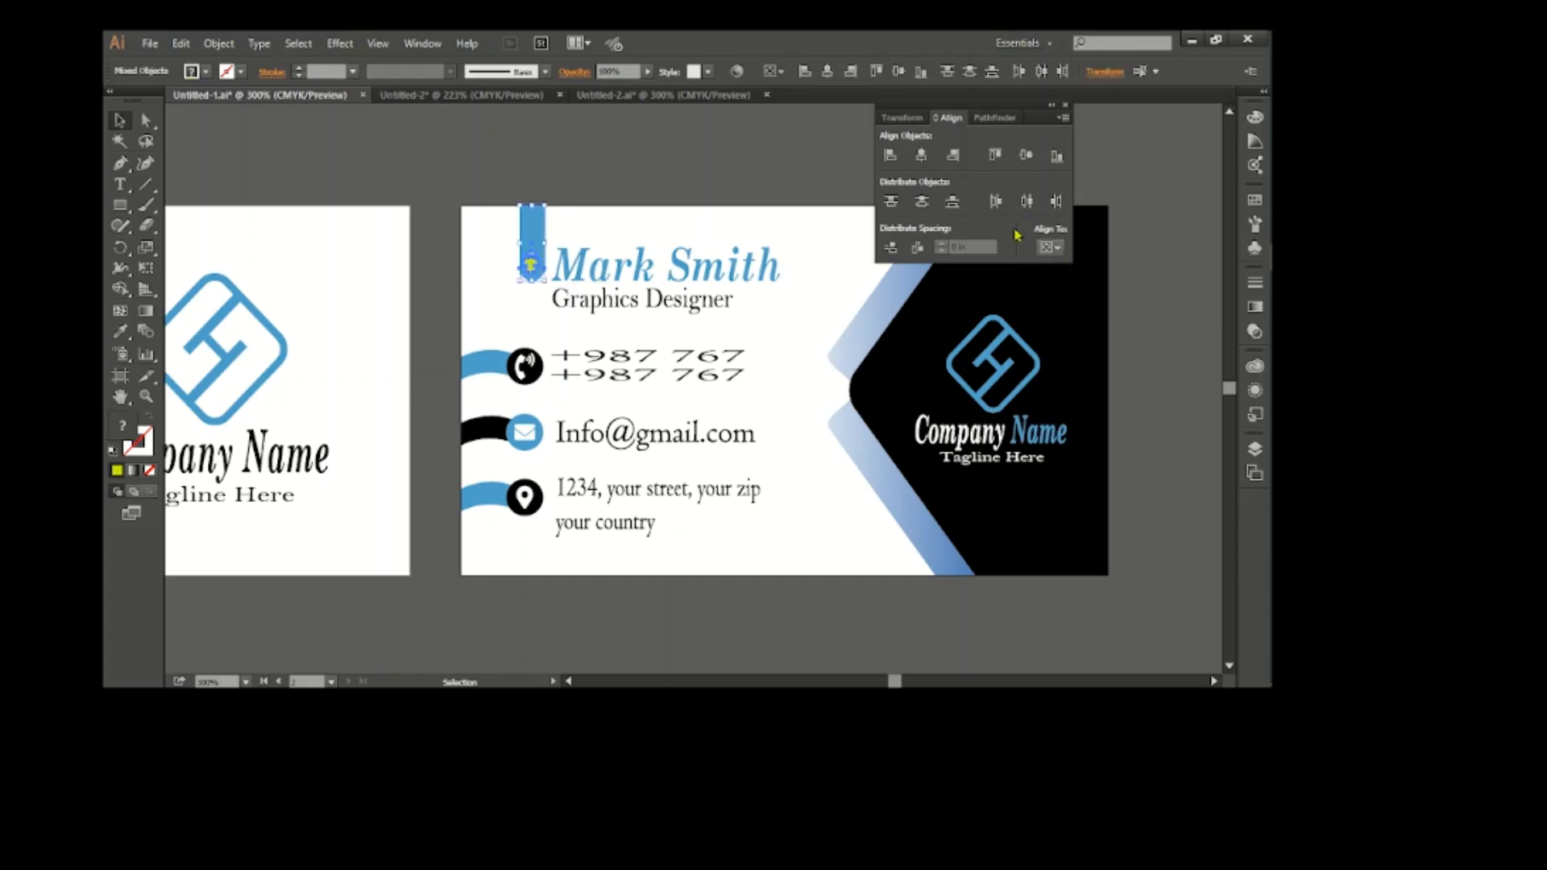
click(1025, 157)
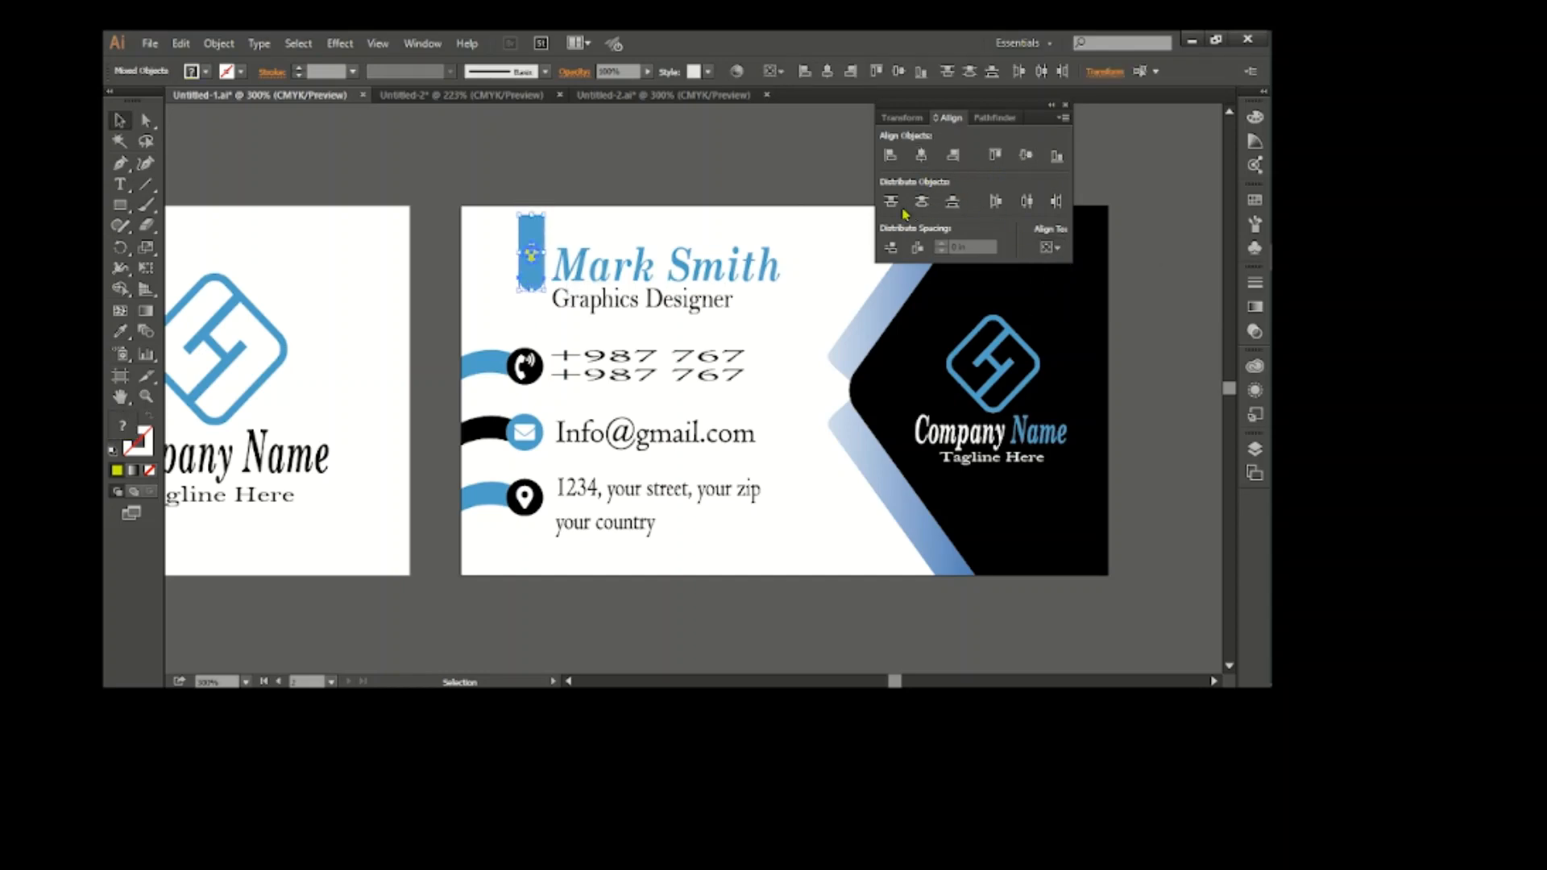
click(690, 223)
Step: Fill the person icon with white and the vertical bar behind it with black
click(531, 264)
click(197, 73)
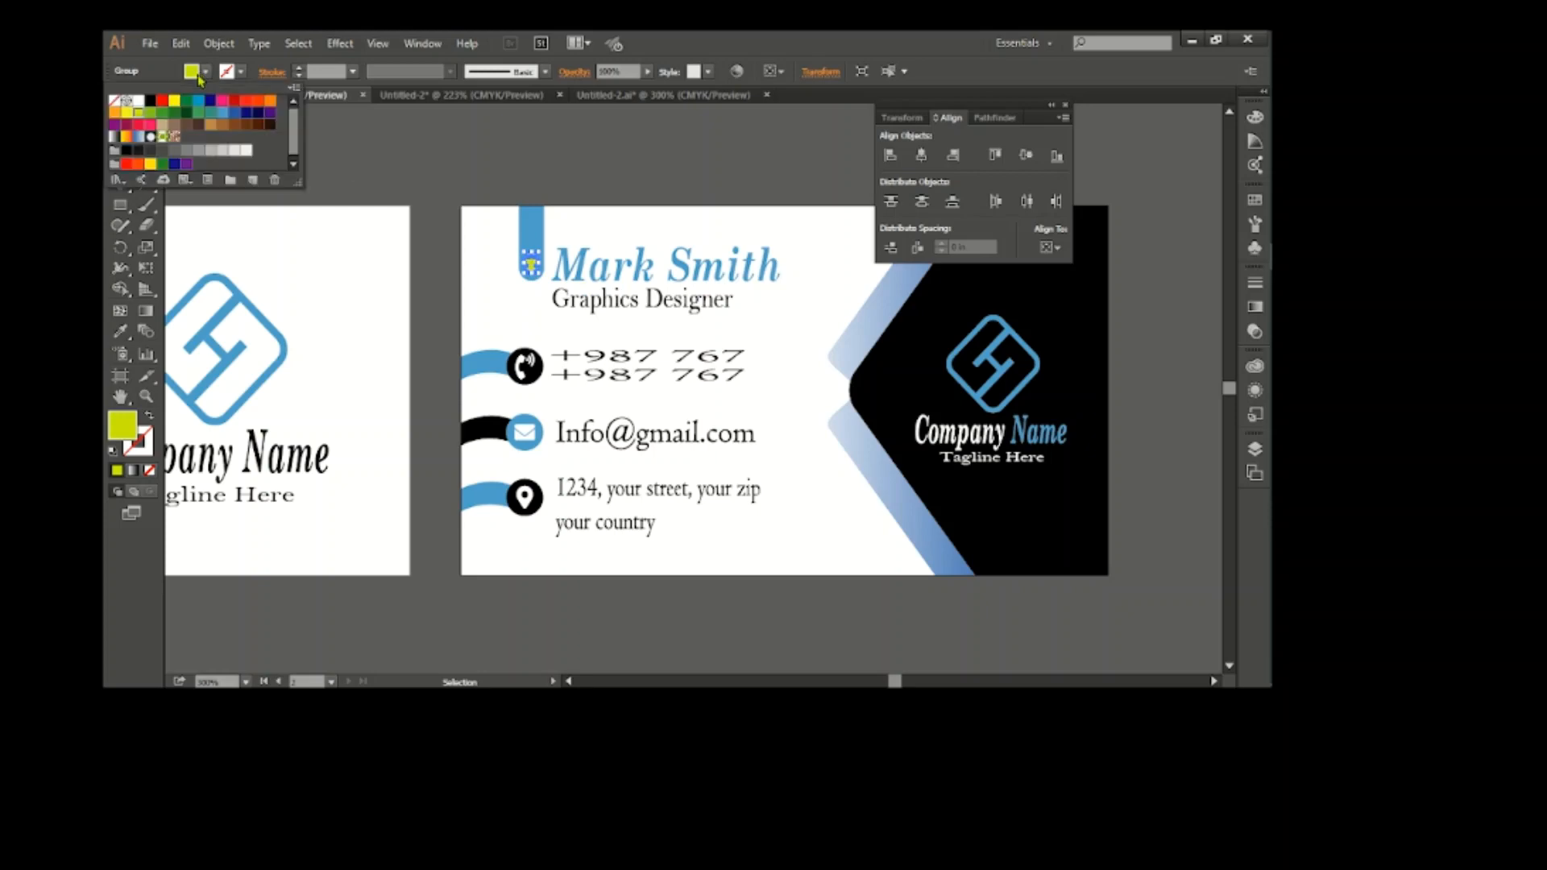
click(139, 105)
click(474, 298)
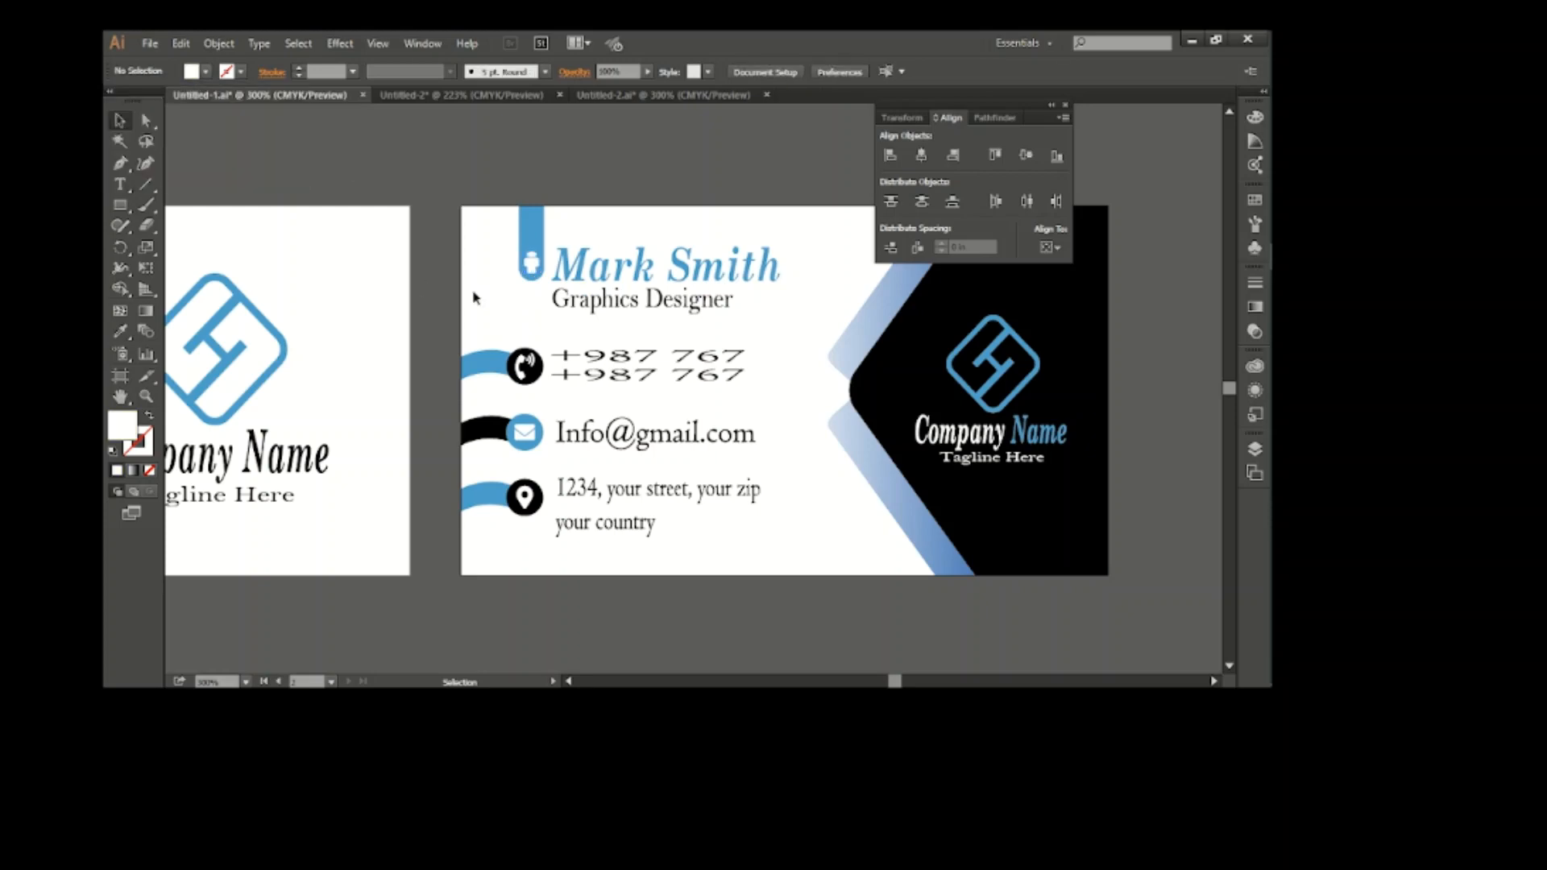
click(530, 234)
click(197, 72)
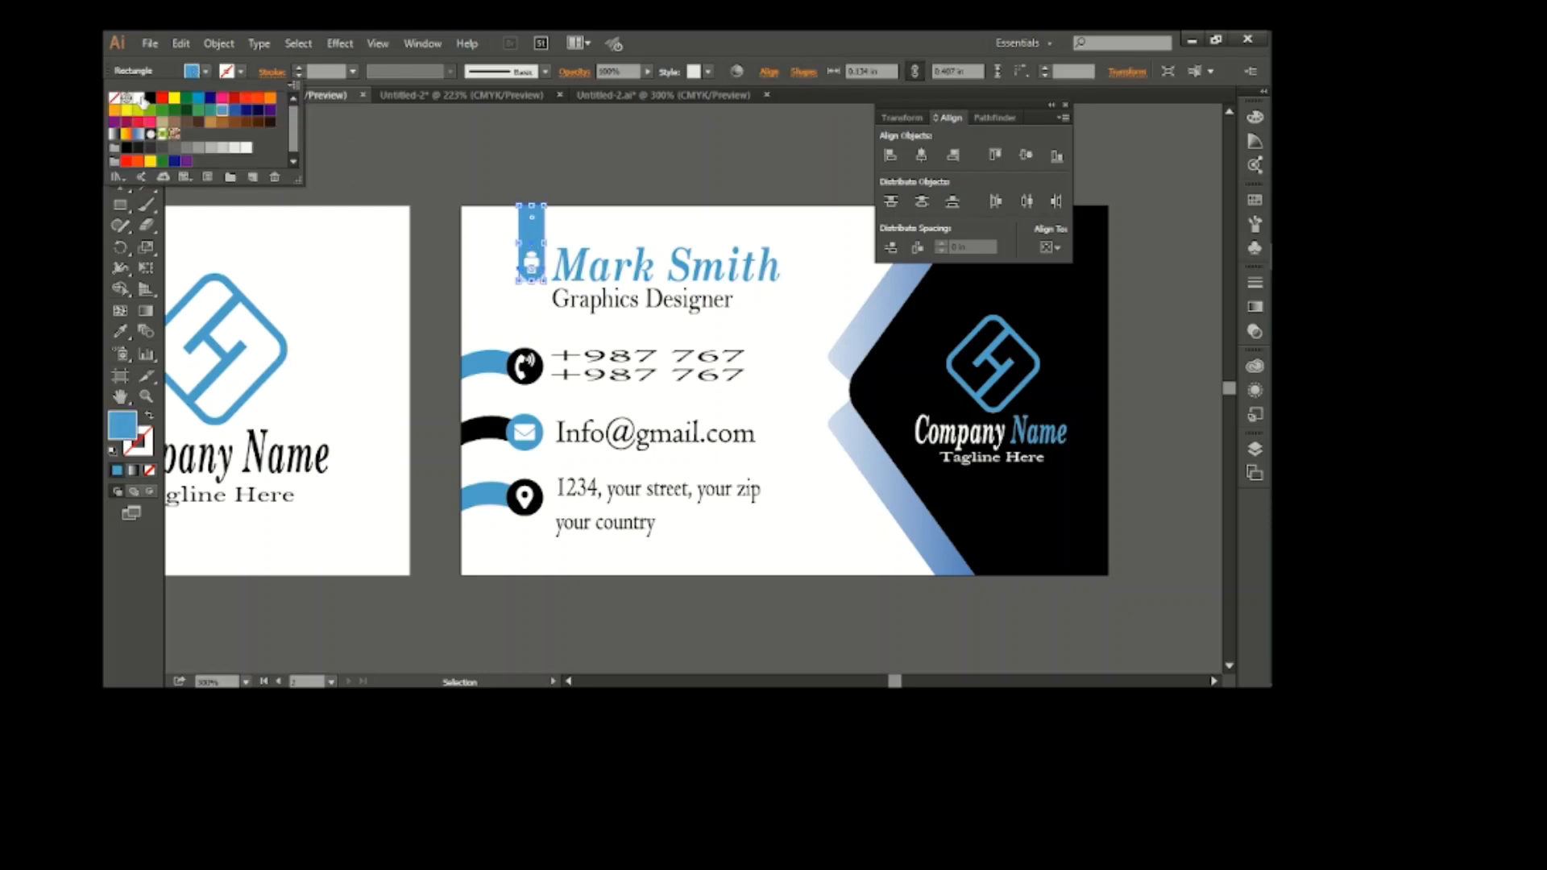
click(149, 105)
click(446, 276)
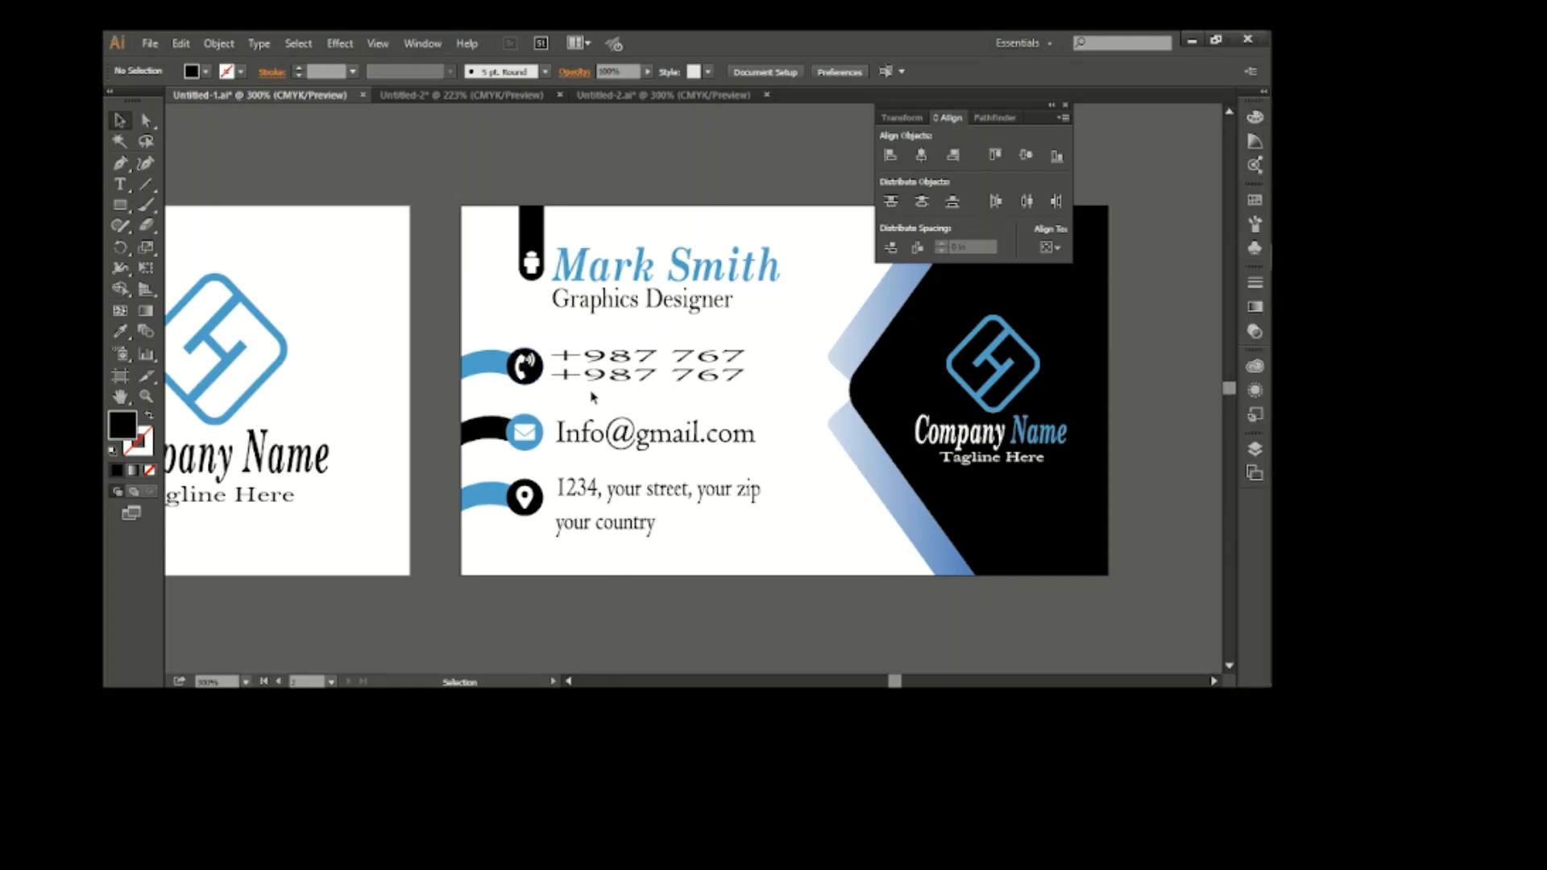
Step: Place the faded grayscale world map image on the front card, aligned with its top, bottom and right edges
scroll(601, 396, down, 1)
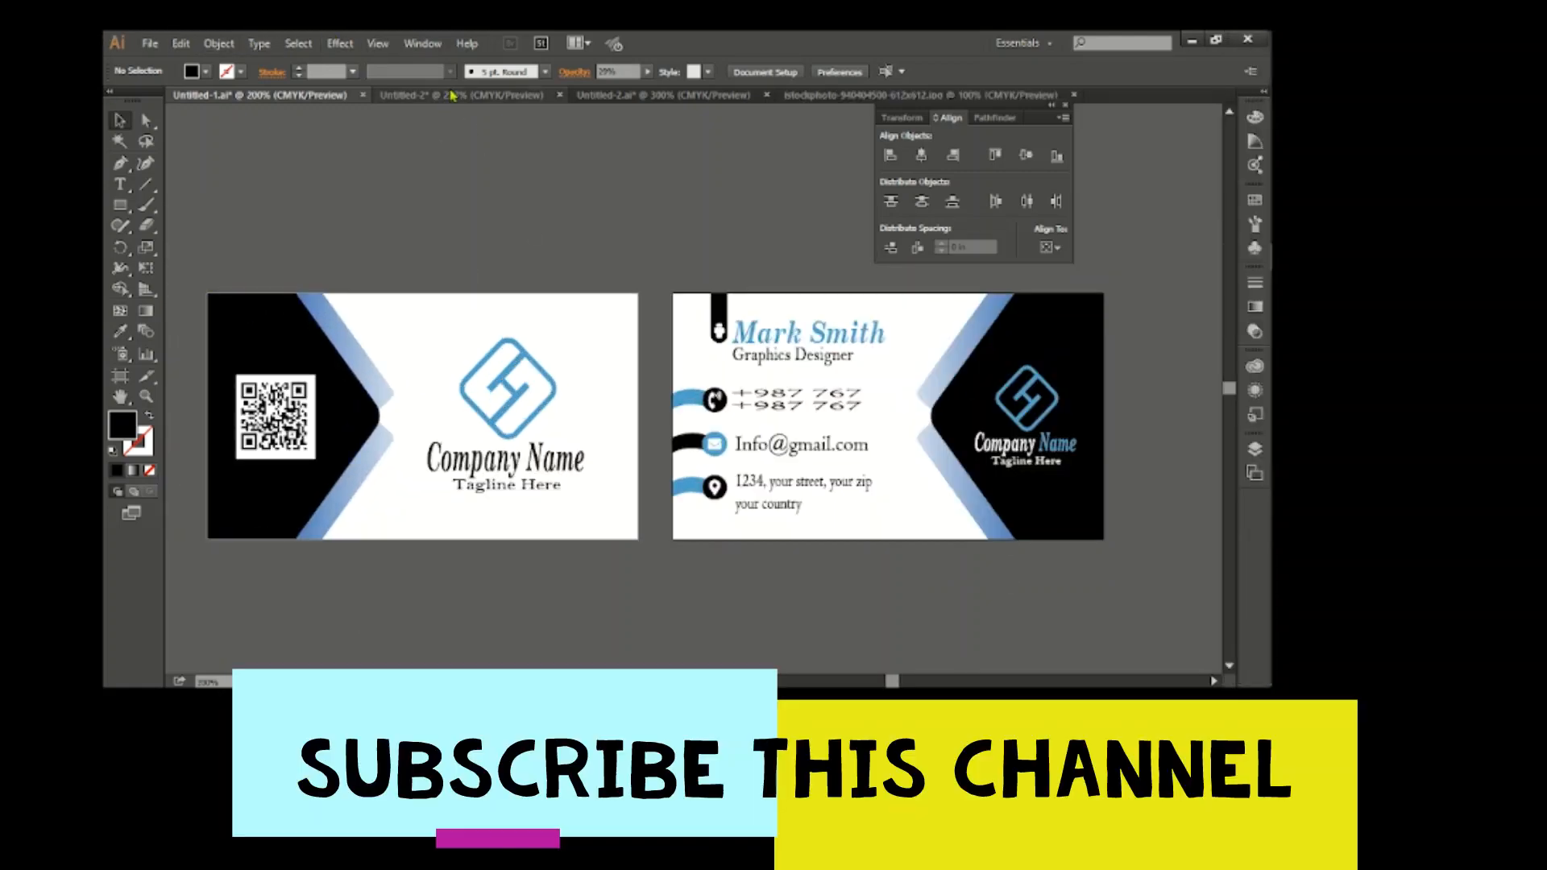
click(452, 94)
drag(552, 229, 496, 386)
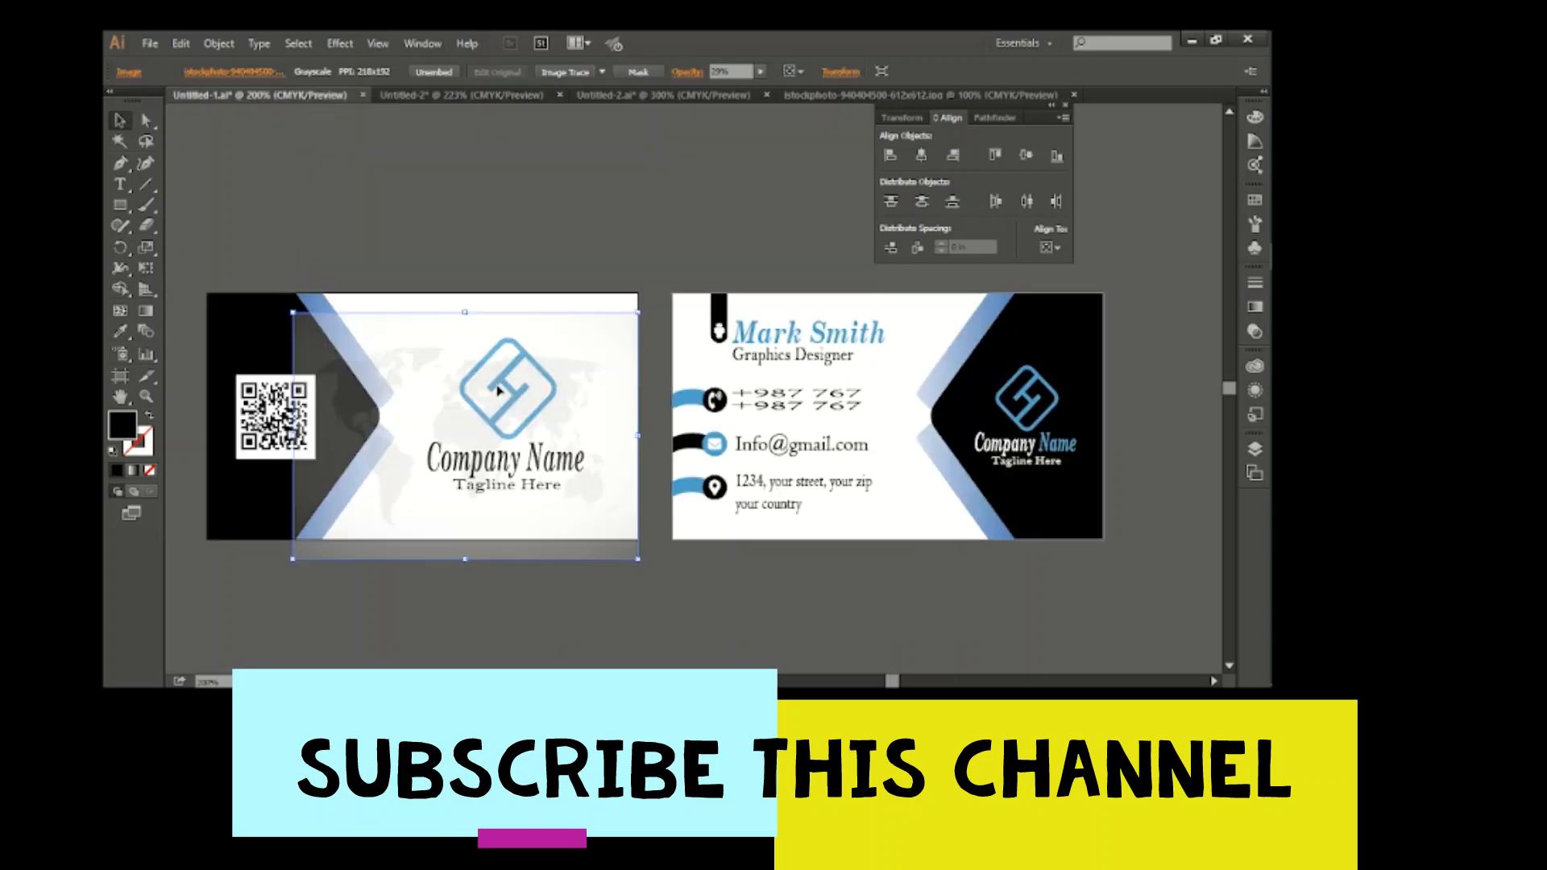
drag(553, 341, 554, 319)
key(Down)
key(Down)
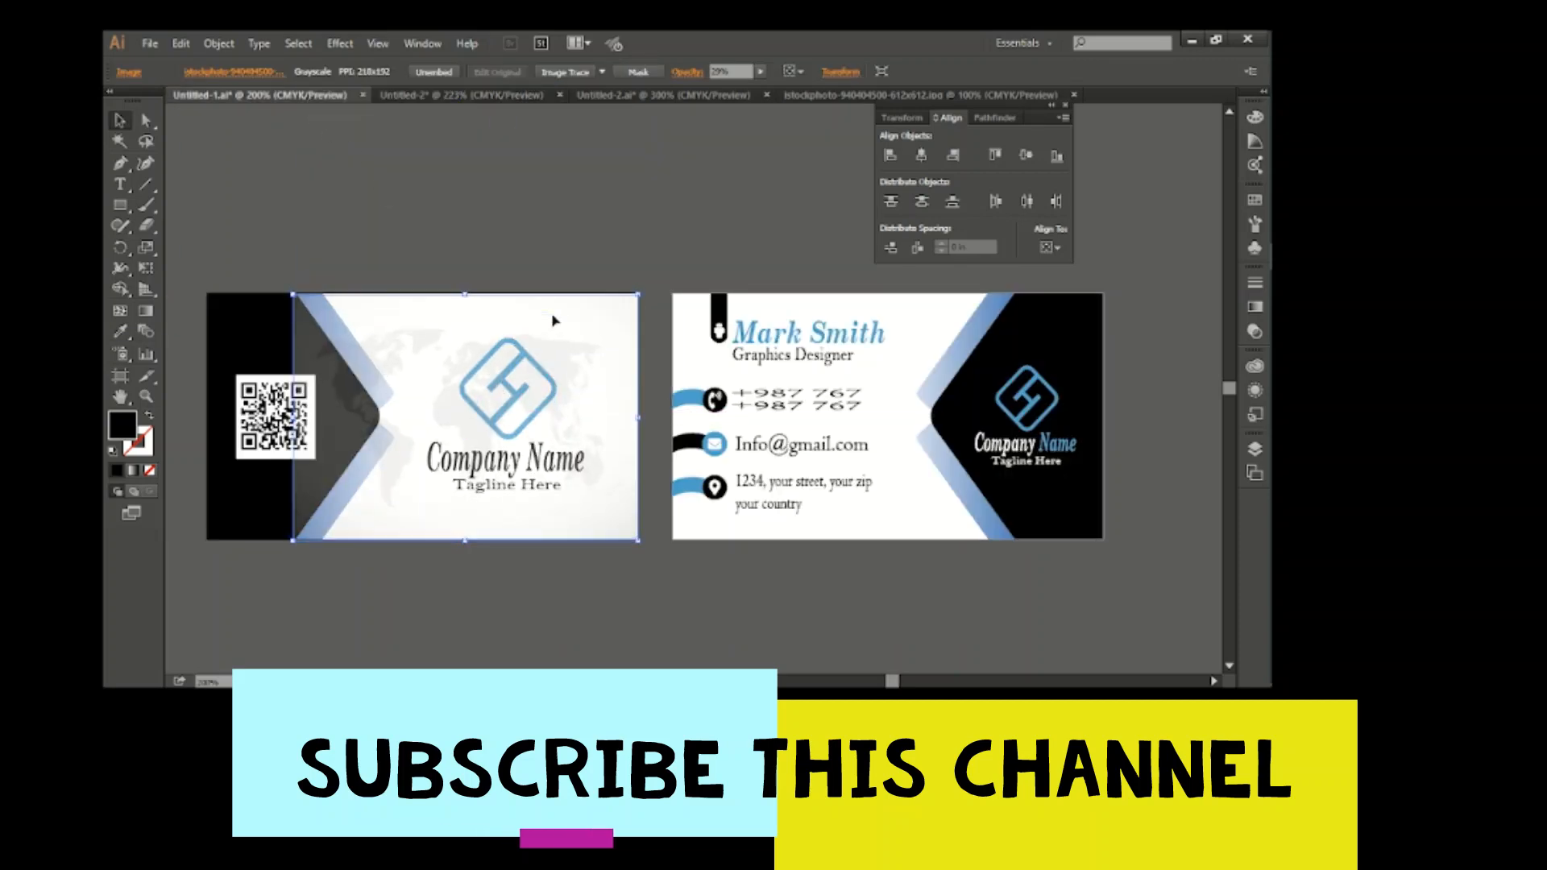
click(574, 612)
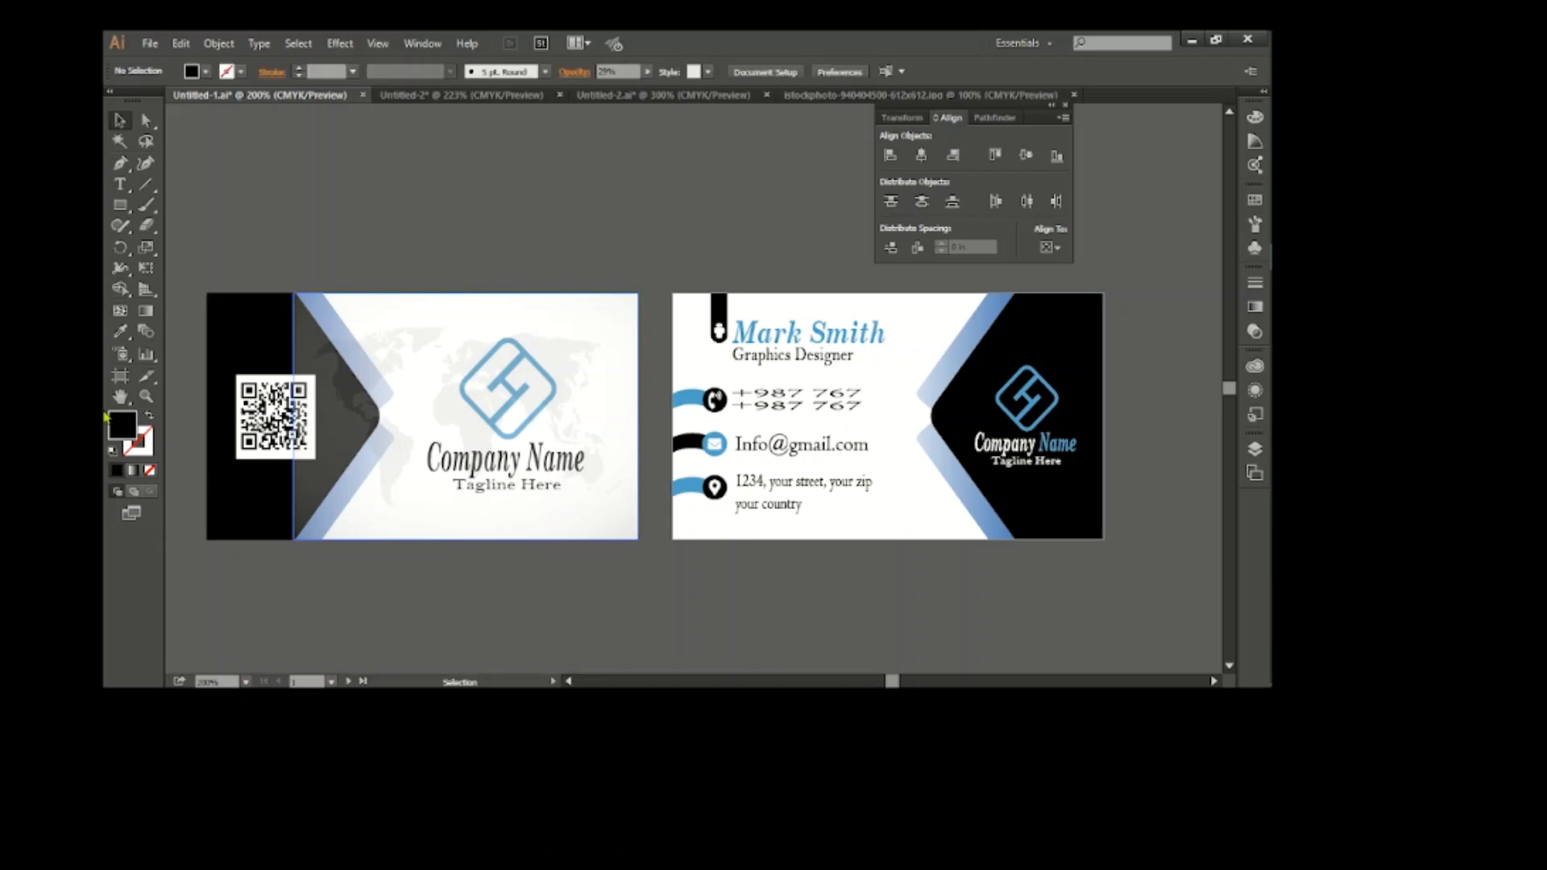
Step: Set the front card's world map to 40% opacity and send it behind the other artwork
click(600, 345)
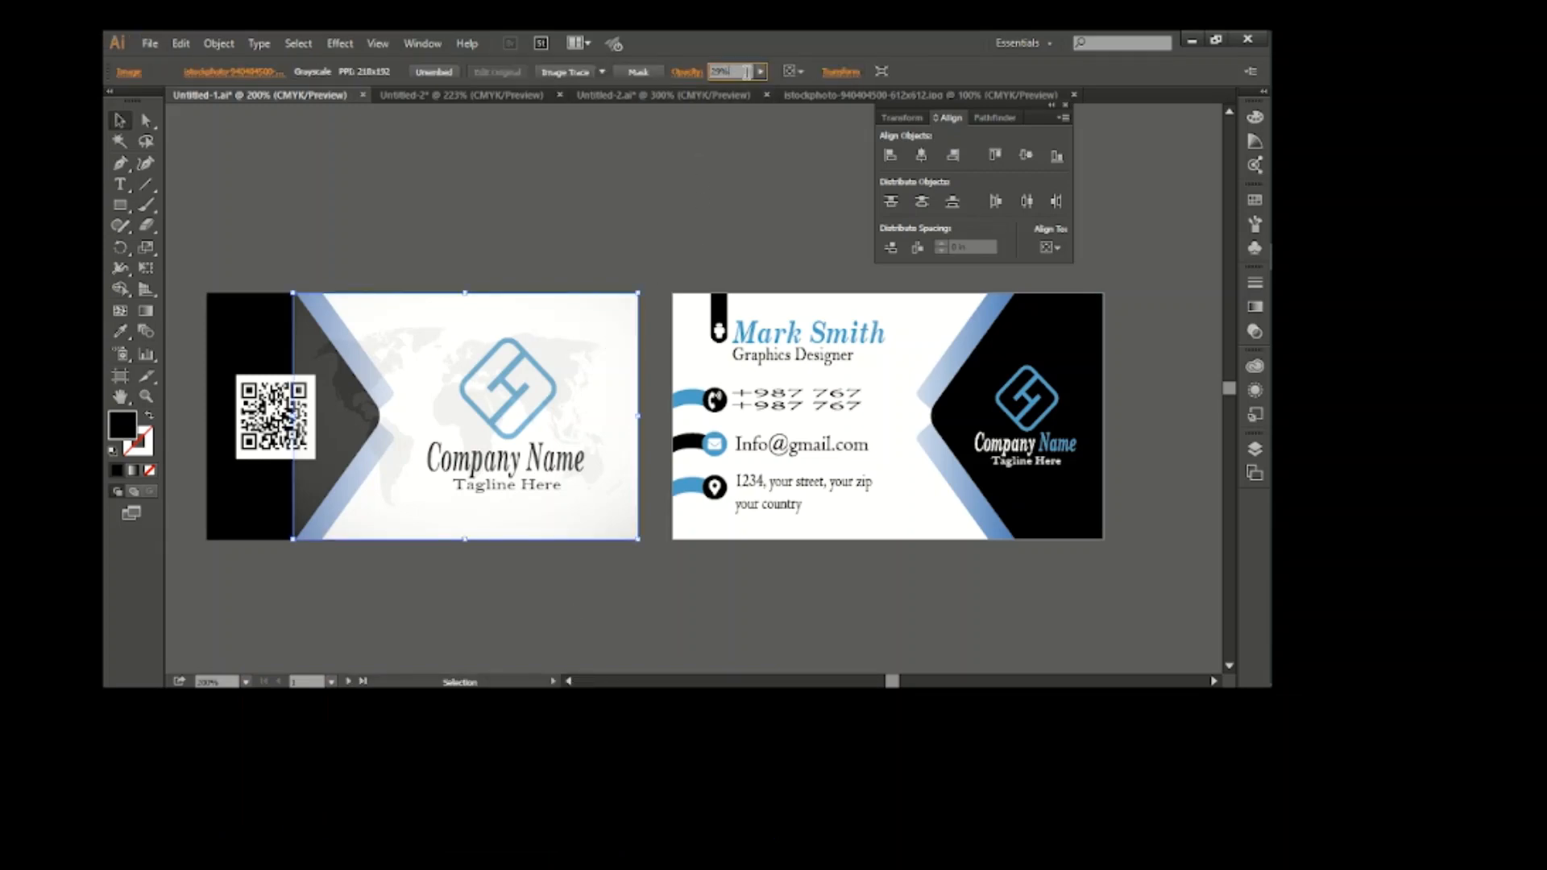
text(40)
key(Return)
right_click(620, 320)
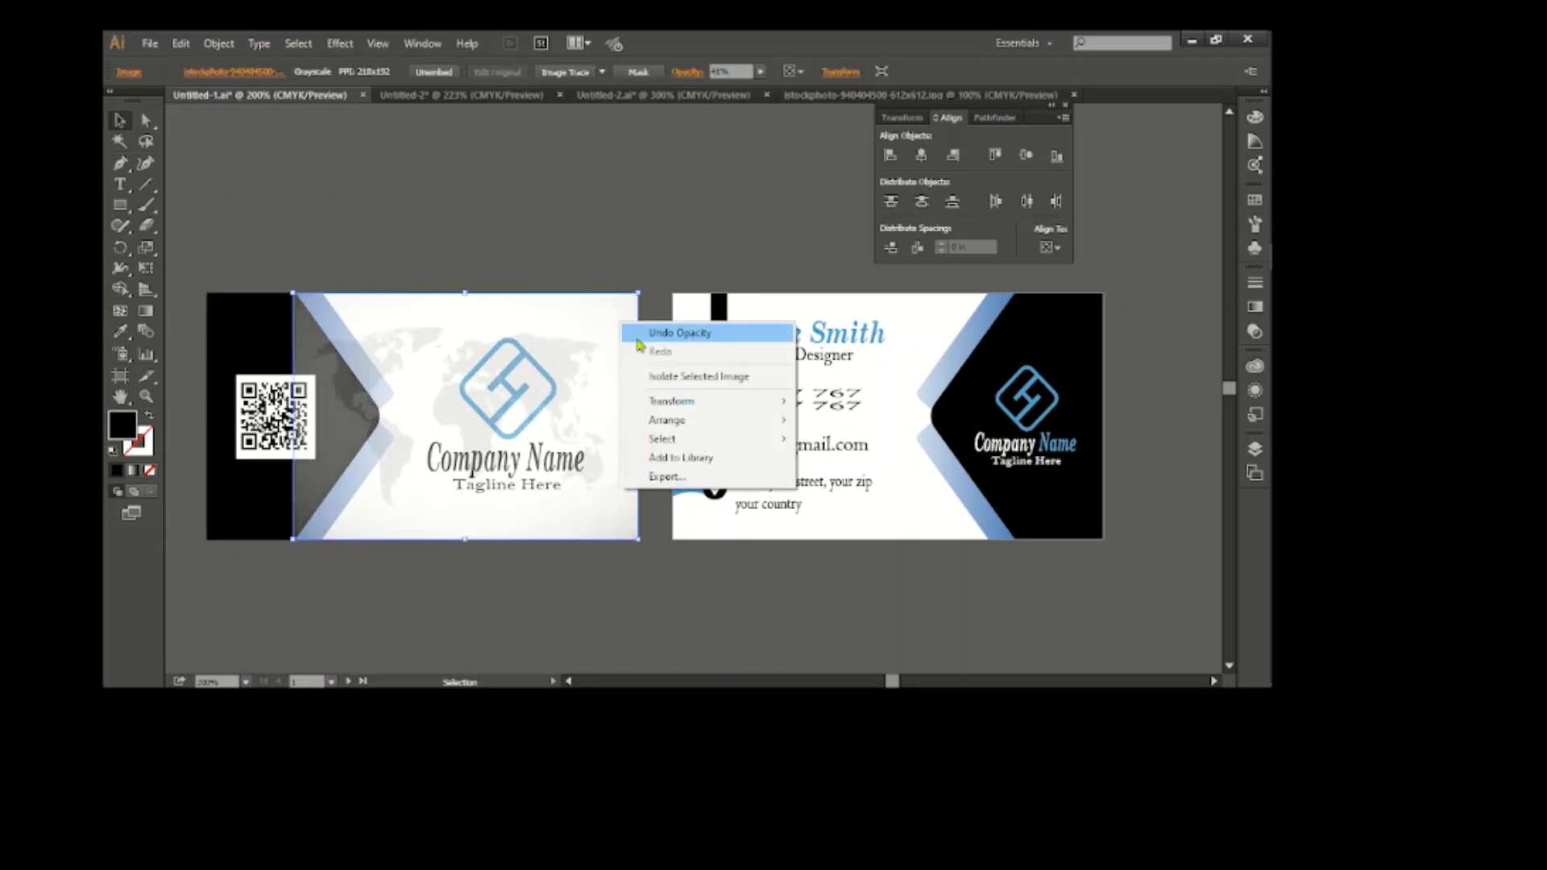
mouse_move(685, 420)
click(822, 477)
click(592, 229)
click(596, 333)
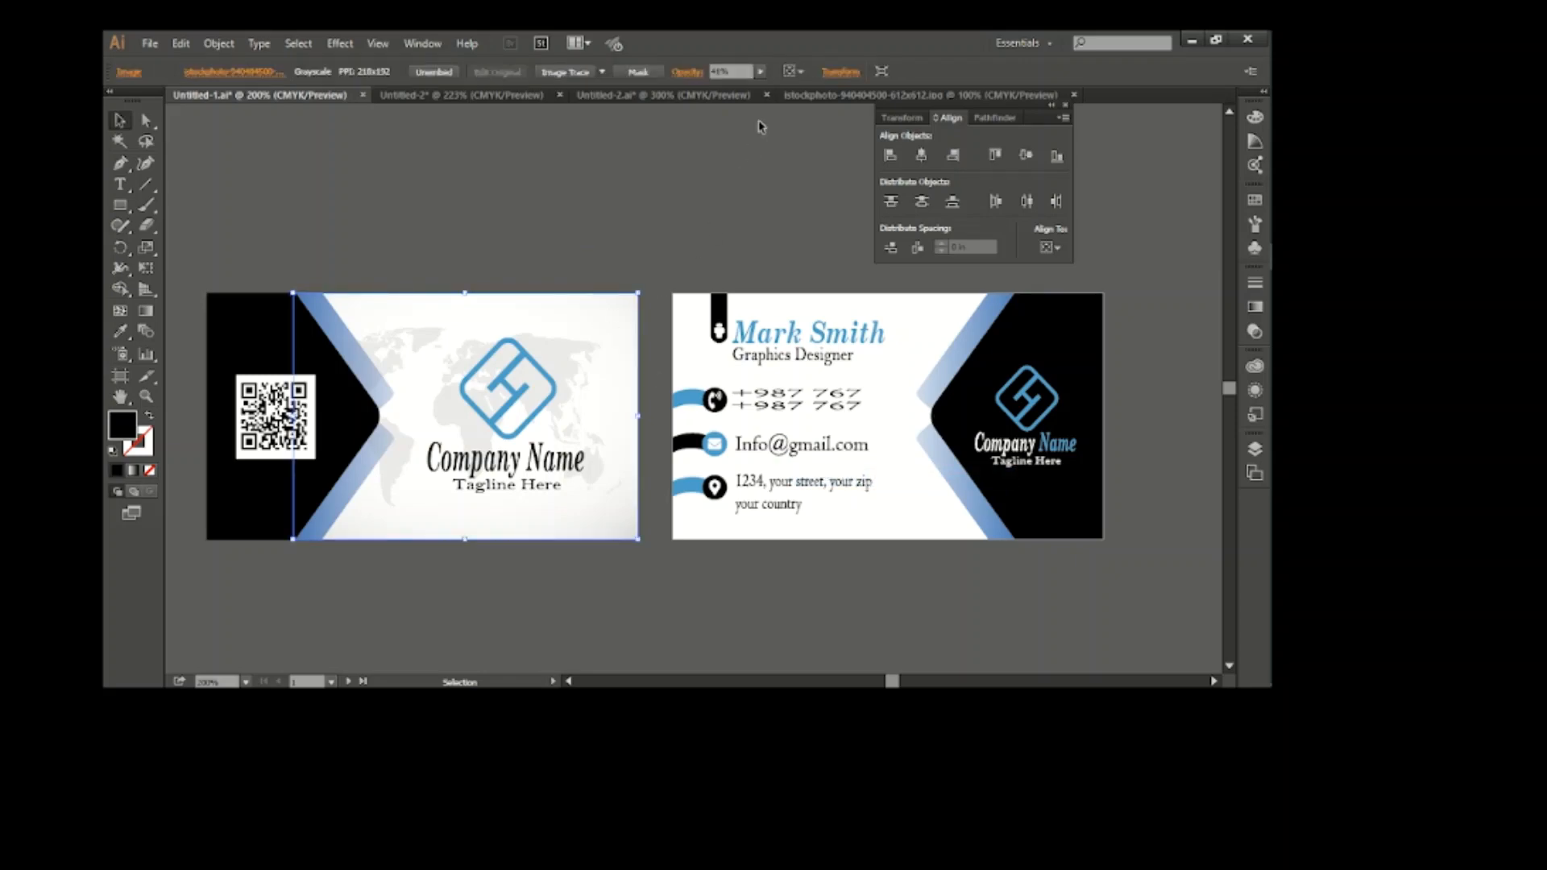
Step: Lower the world map's opacity to about 31% and place a copy behind the back card's artwork, flush with its left edge
click(699, 219)
drag(620, 367, 997, 367)
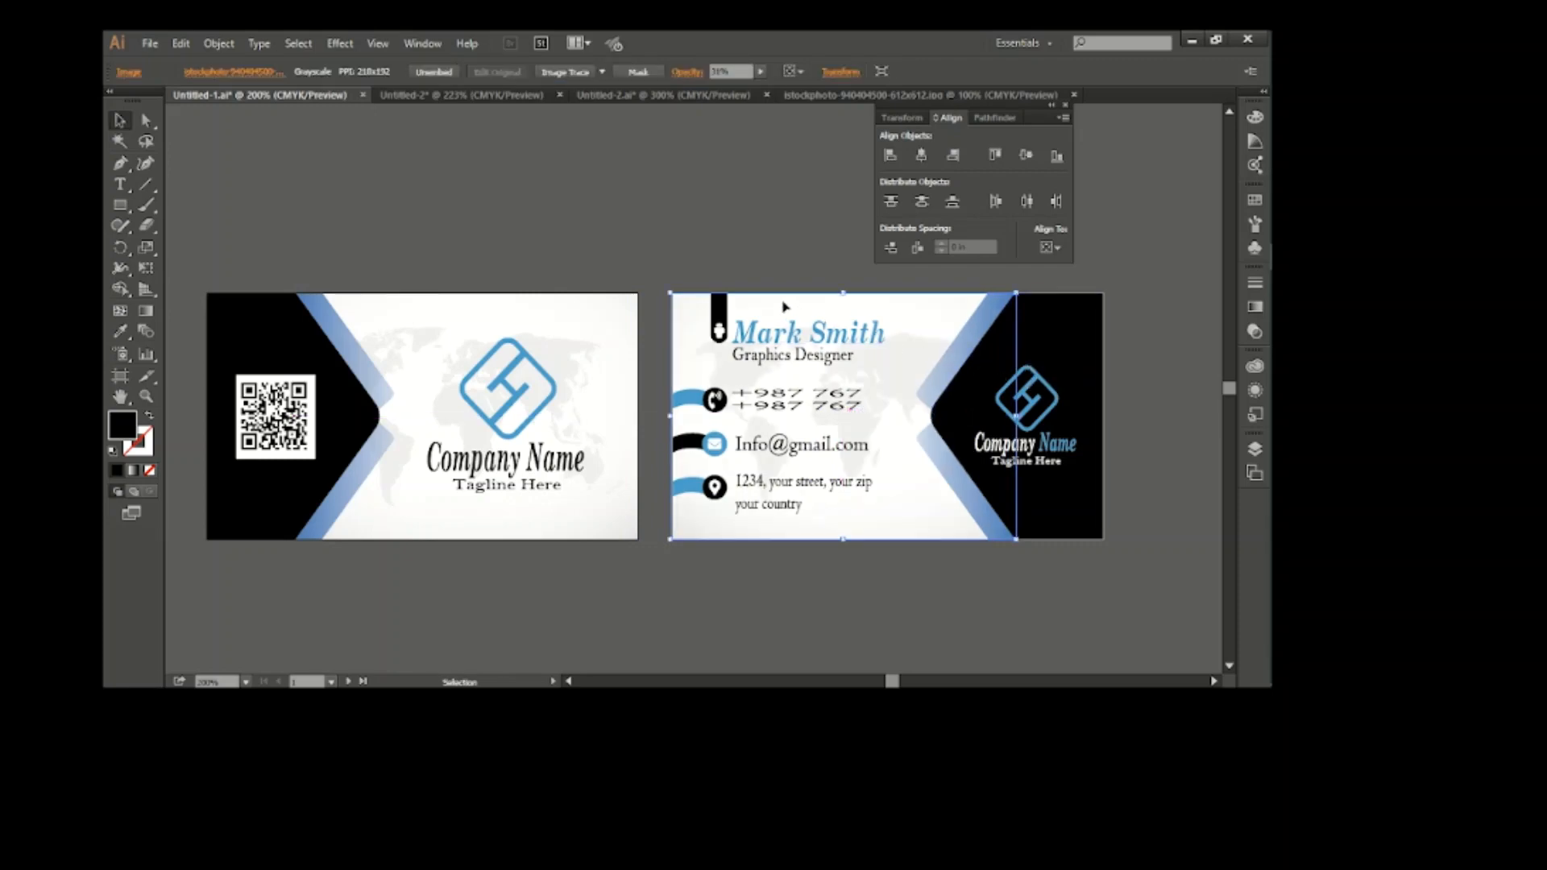
click(633, 206)
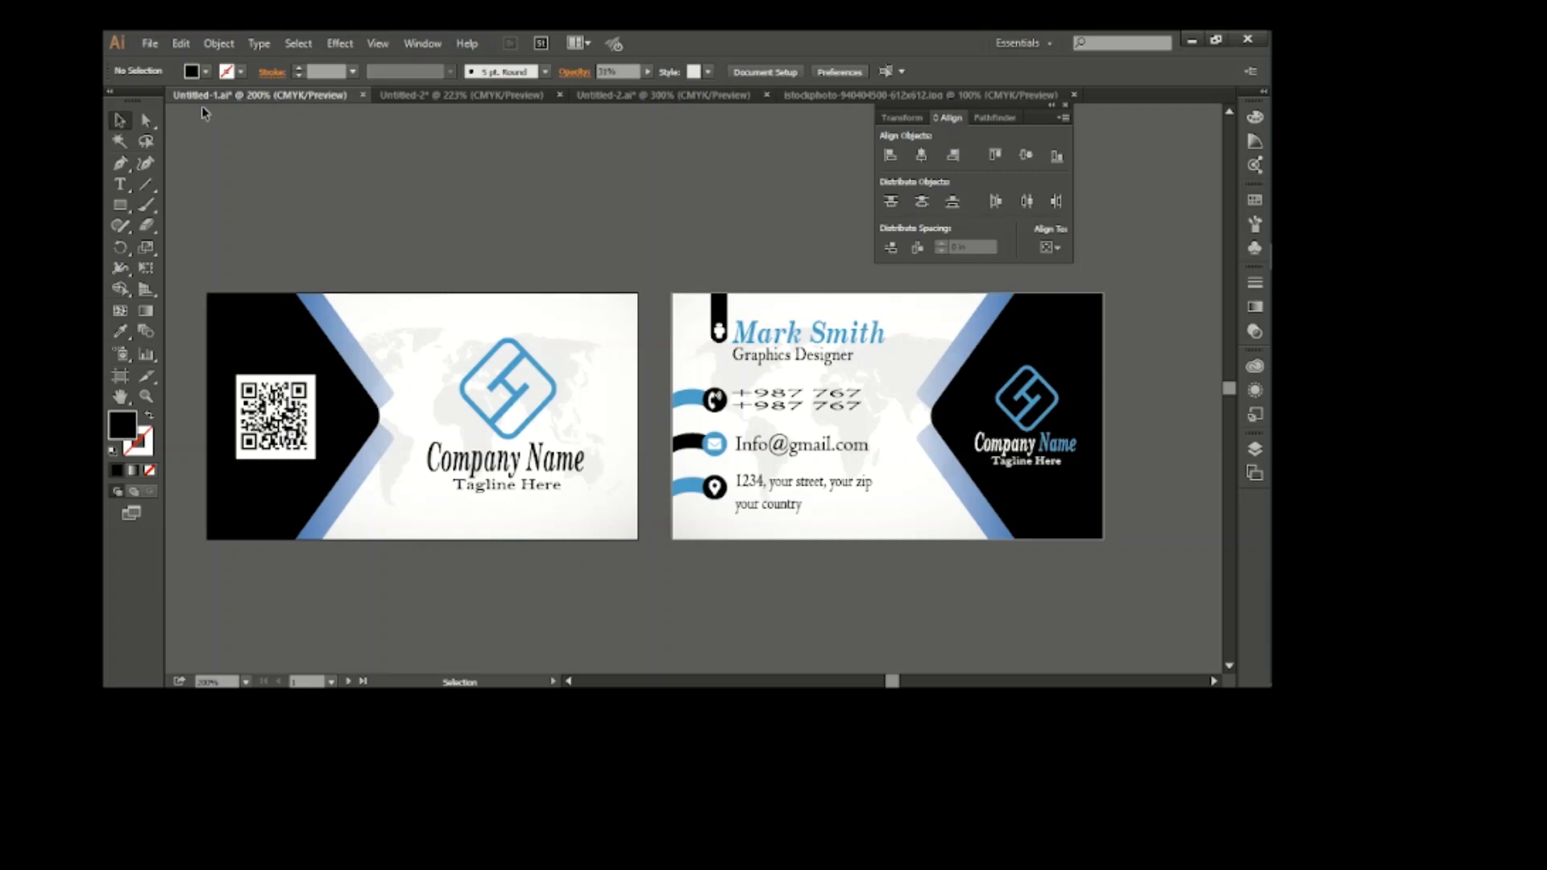
Step: Export the artwork to the Desktop as Untitled-1.jpg, choosing the color model and keeping maximum quality at 300 ppi
click(150, 43)
click(291, 359)
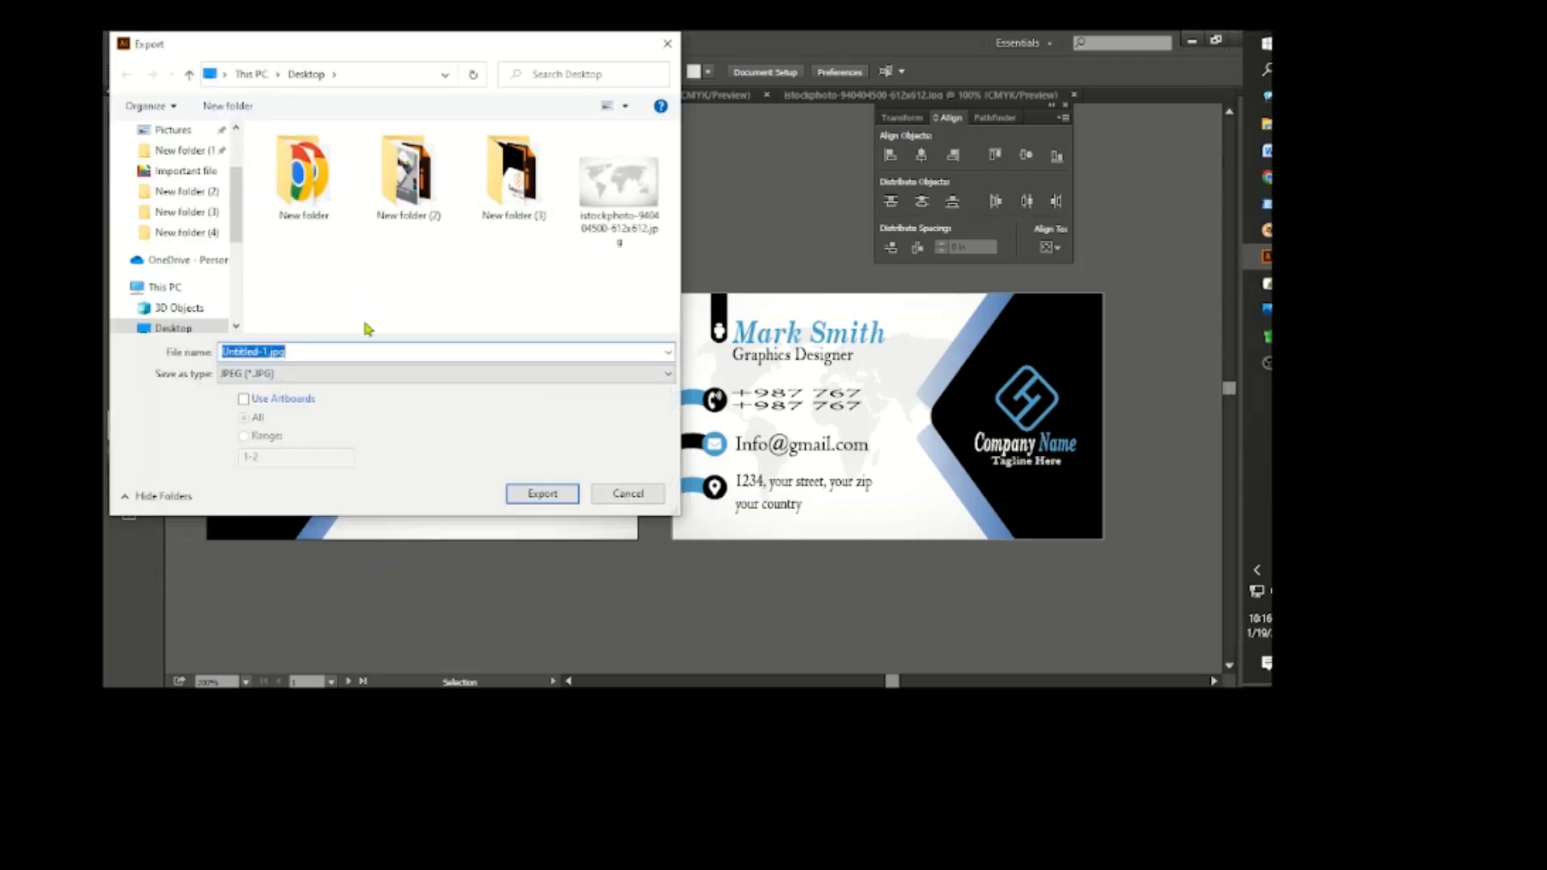
key(Return)
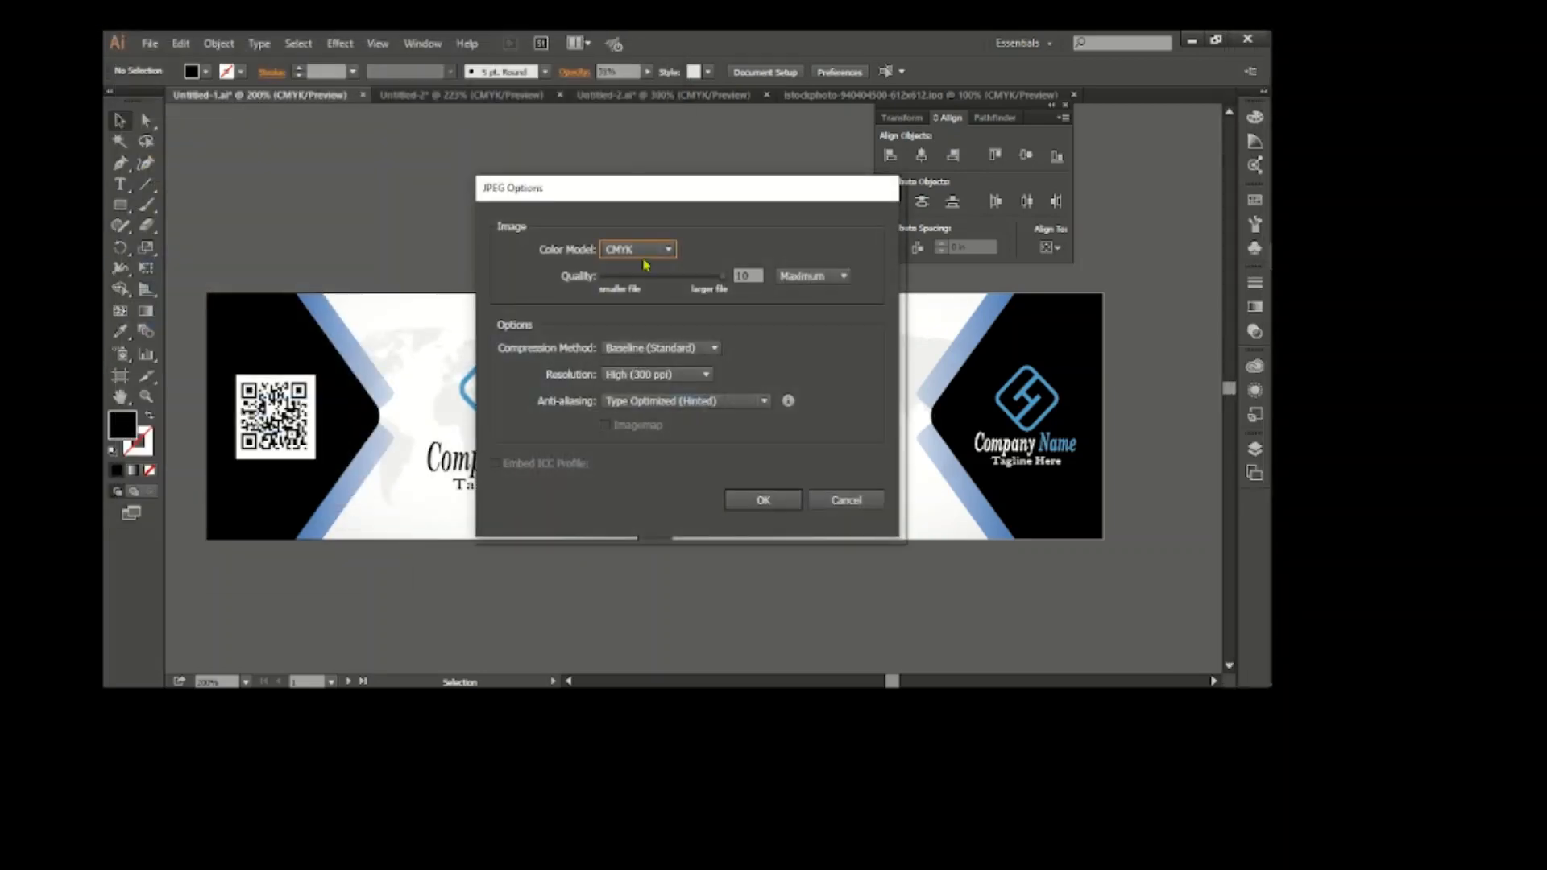
click(641, 253)
click(634, 281)
click(763, 502)
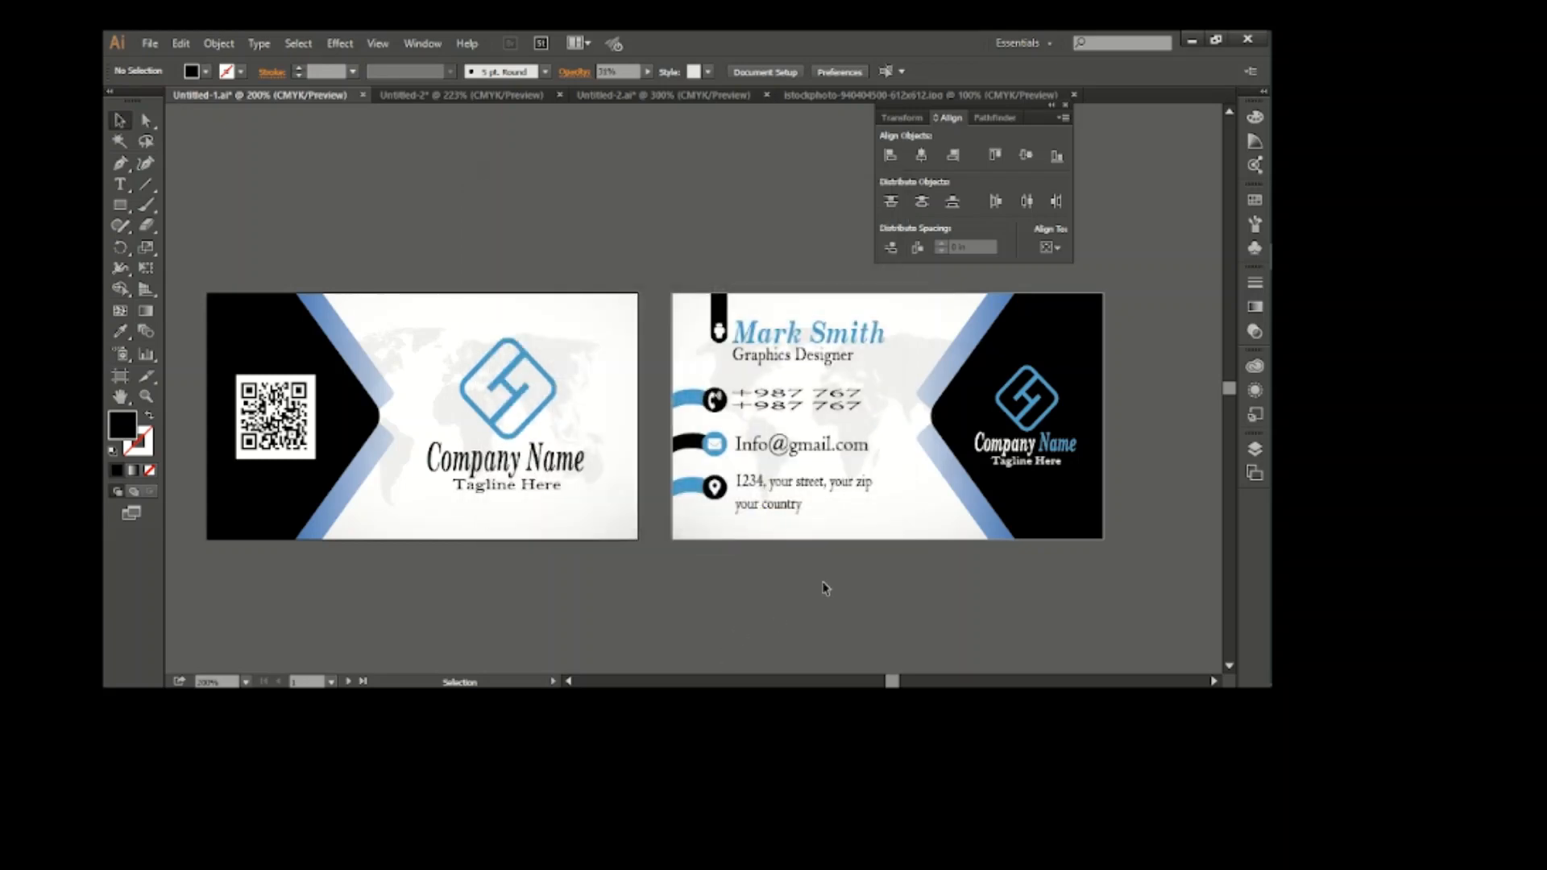